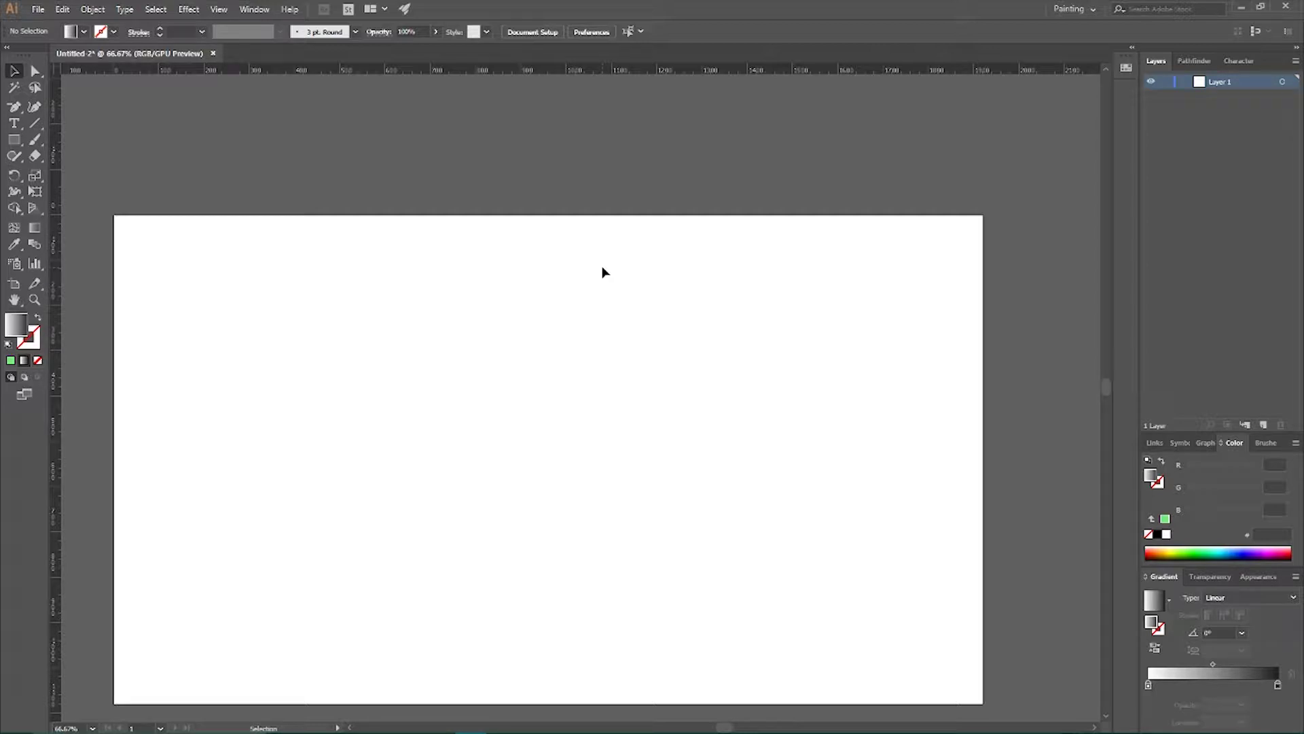
# Step: Show the document grid with snapping, with gridlines every 160 px and 8 subdivisions
pyautogui.hotkey('ctrl', "'")
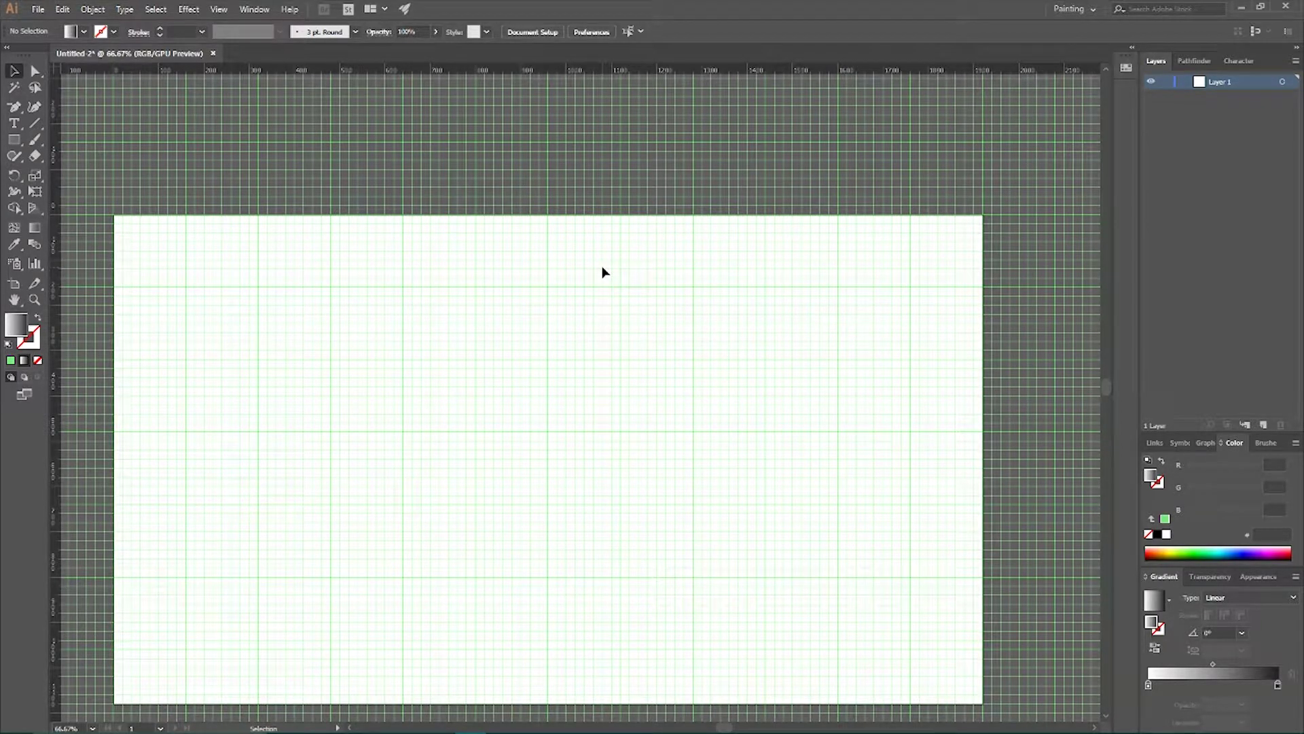
pyautogui.hotkey('ctrl', 'shift', "'")
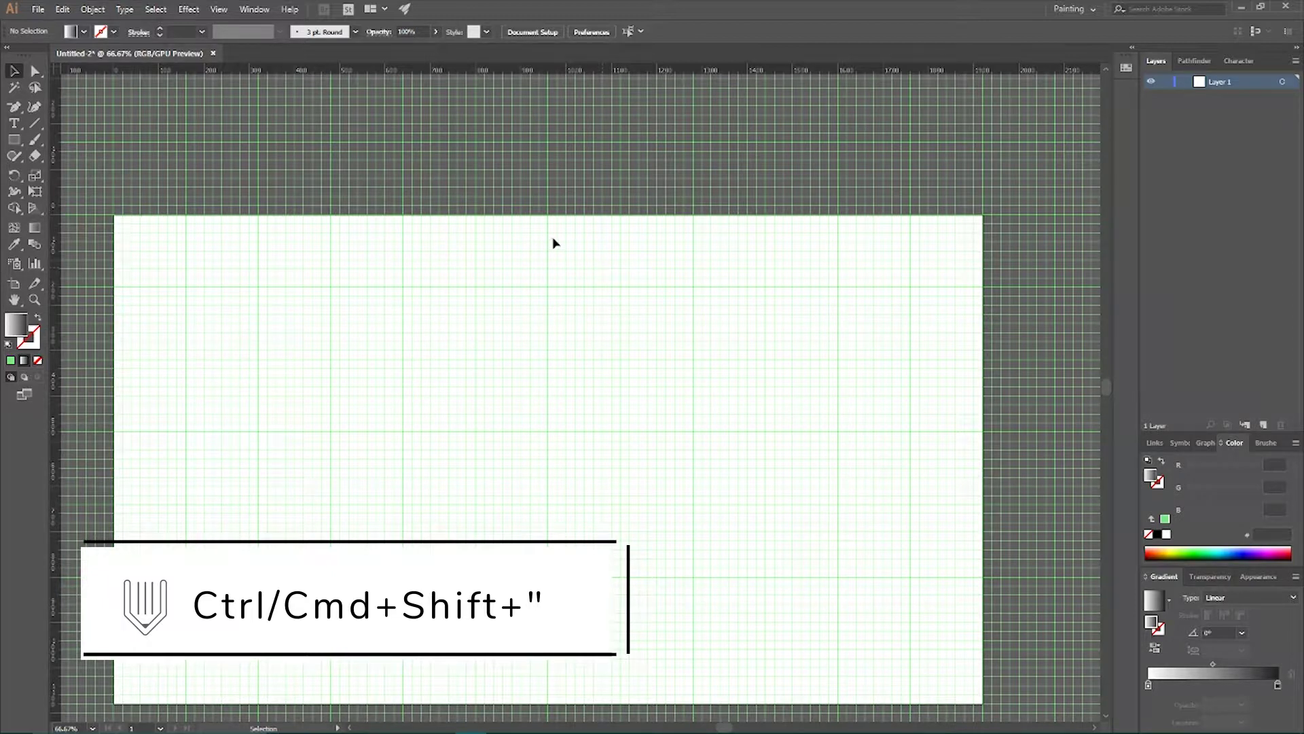
pyautogui.click(61, 9)
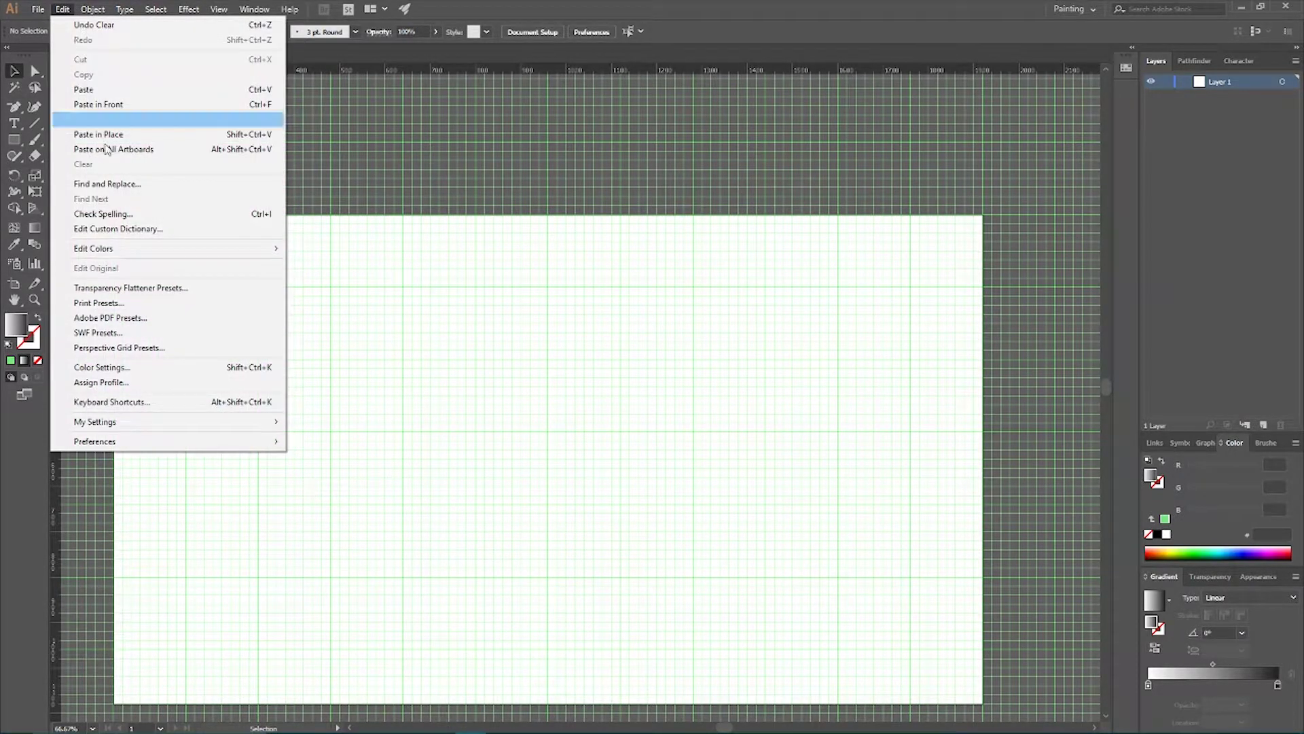
pyautogui.moveTo(150, 443)
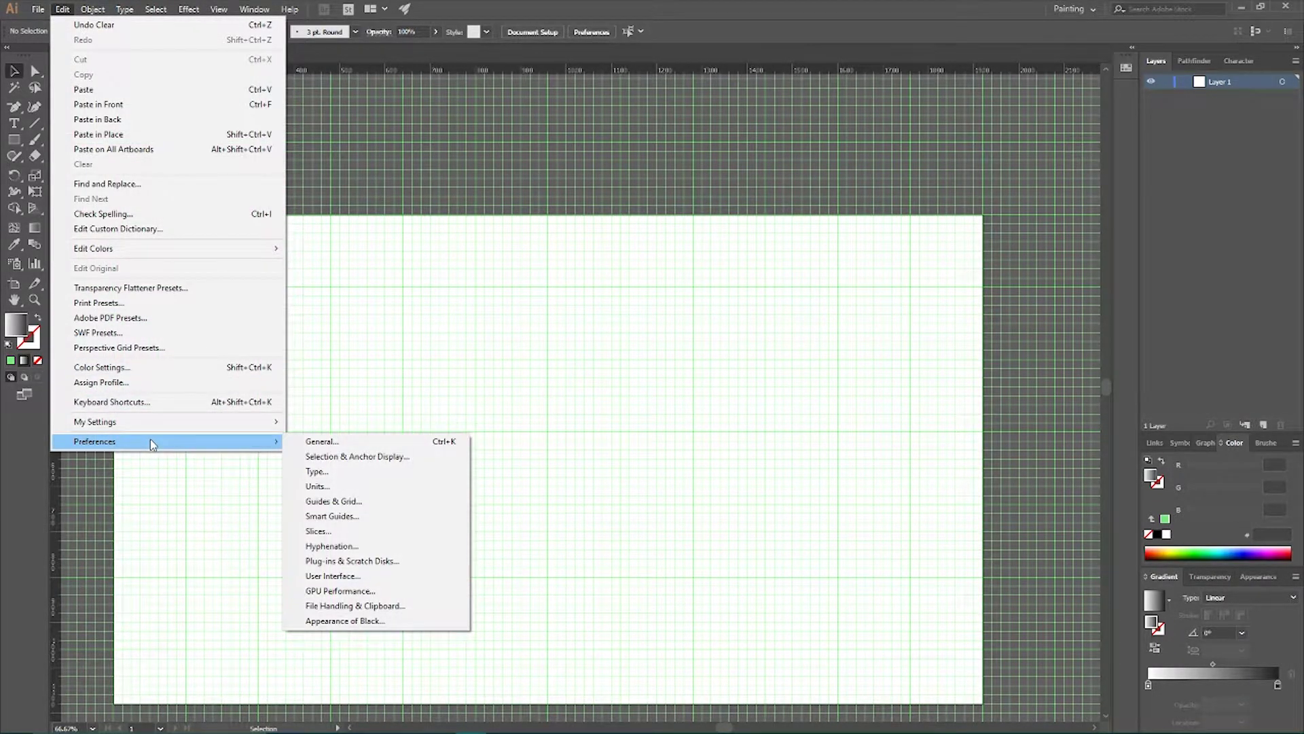
pyautogui.click(327, 502)
pyautogui.click(473, 288)
pyautogui.click(473, 310)
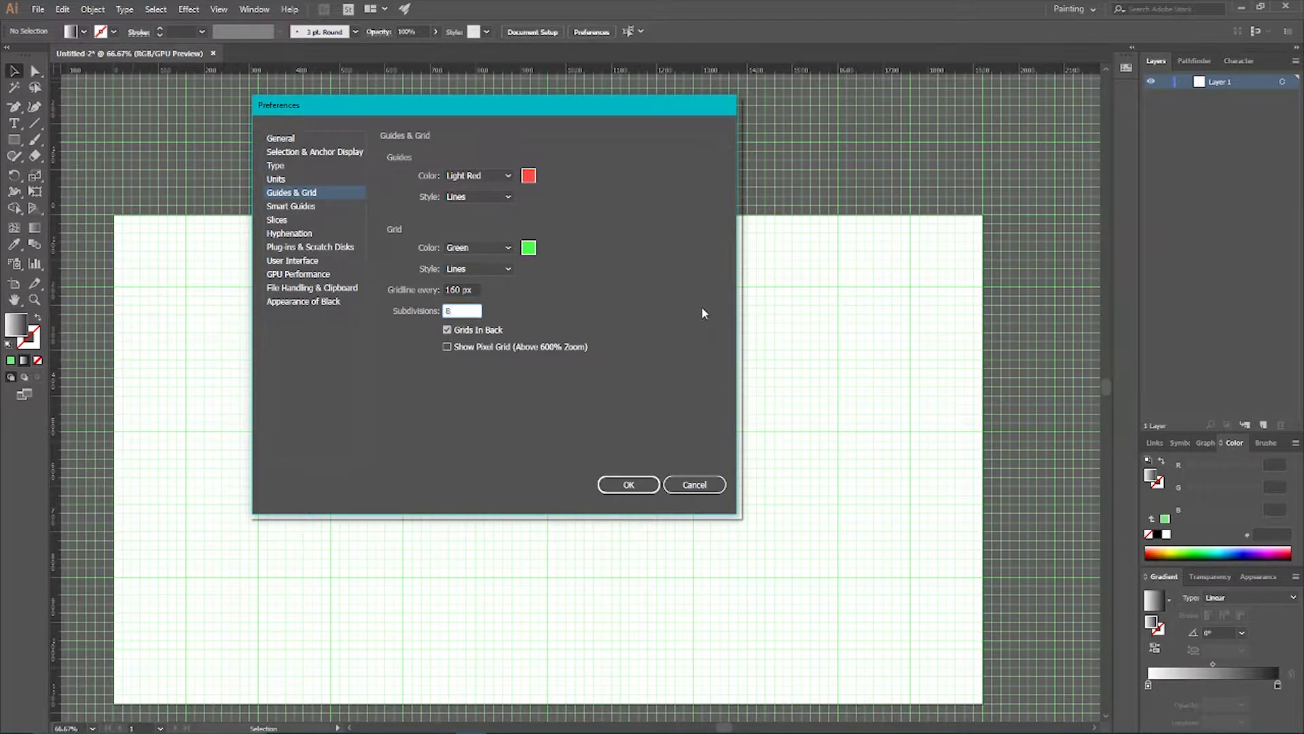
pyautogui.click(628, 484)
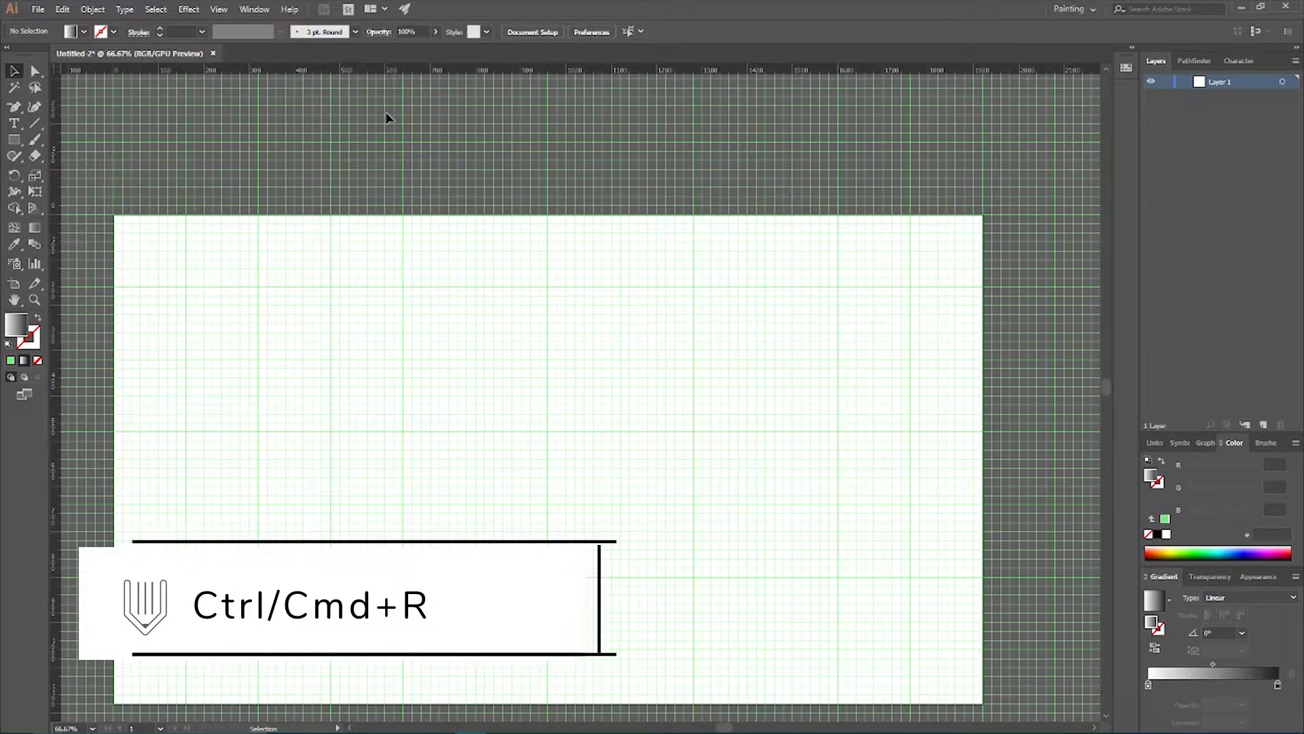
# Step: Place two horizontal guides across the artboard at Y 300 px and Y 640 px
pyautogui.press('a')
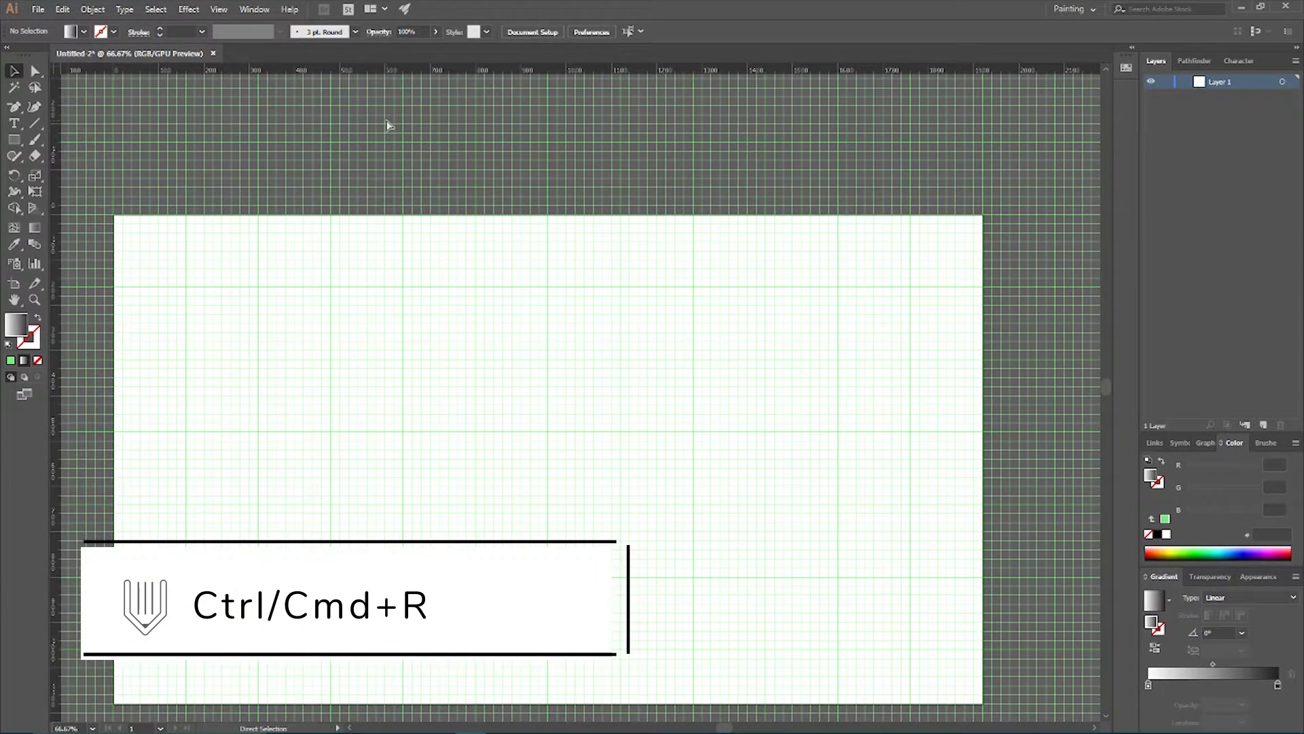
pyautogui.moveTo(401, 72); pyautogui.dragTo(468, 361)
pyautogui.moveTo(427, 73); pyautogui.dragTo(457, 510)
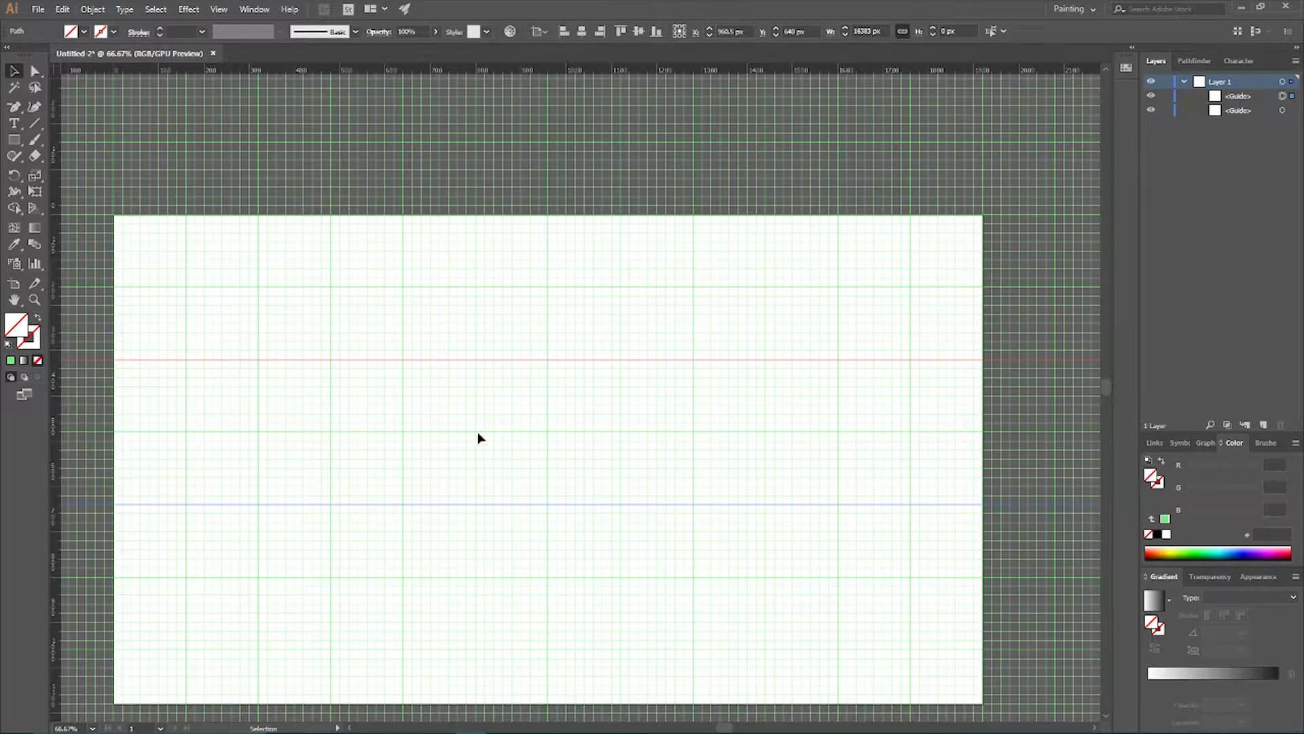
pyautogui.click(516, 353)
pyautogui.moveTo(518, 357); pyautogui.dragTo(516, 350)
pyautogui.click(516, 350)
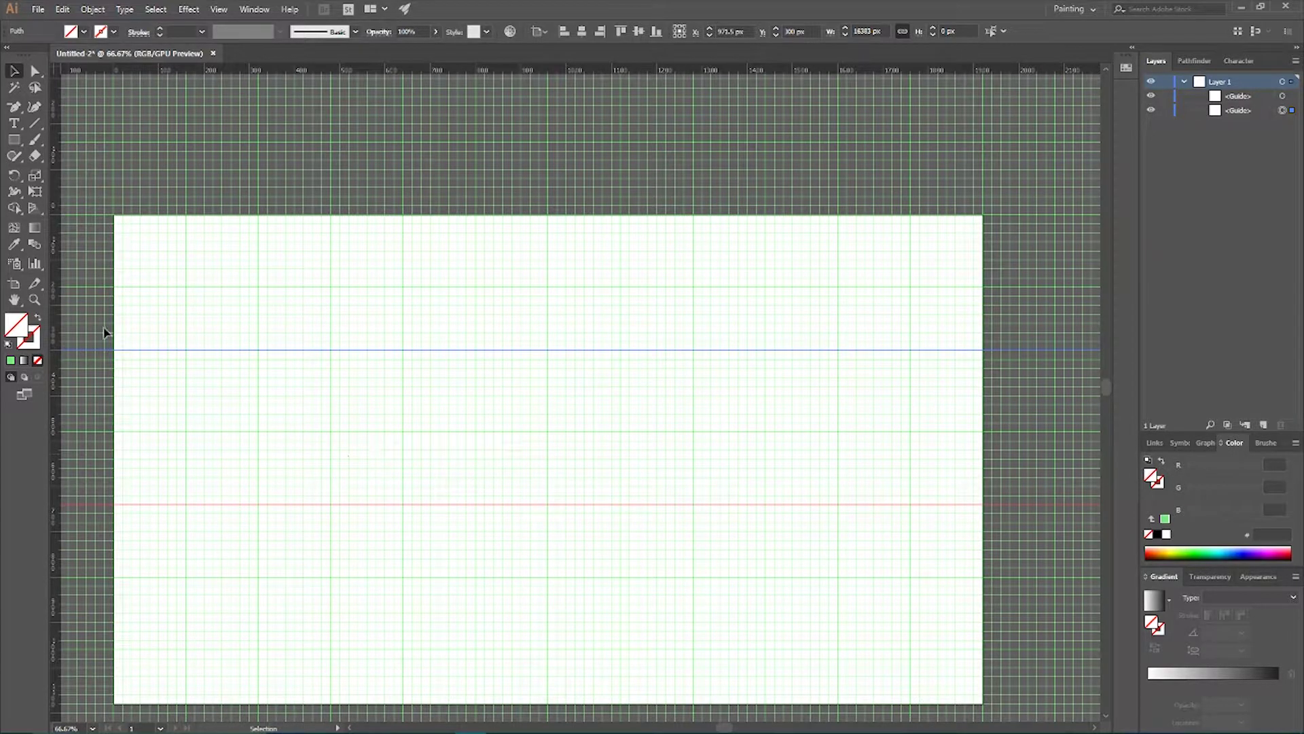
# Step: Draw a 340 px circle between the guides, centred horizontally on the artboard
pyautogui.click(15, 140)
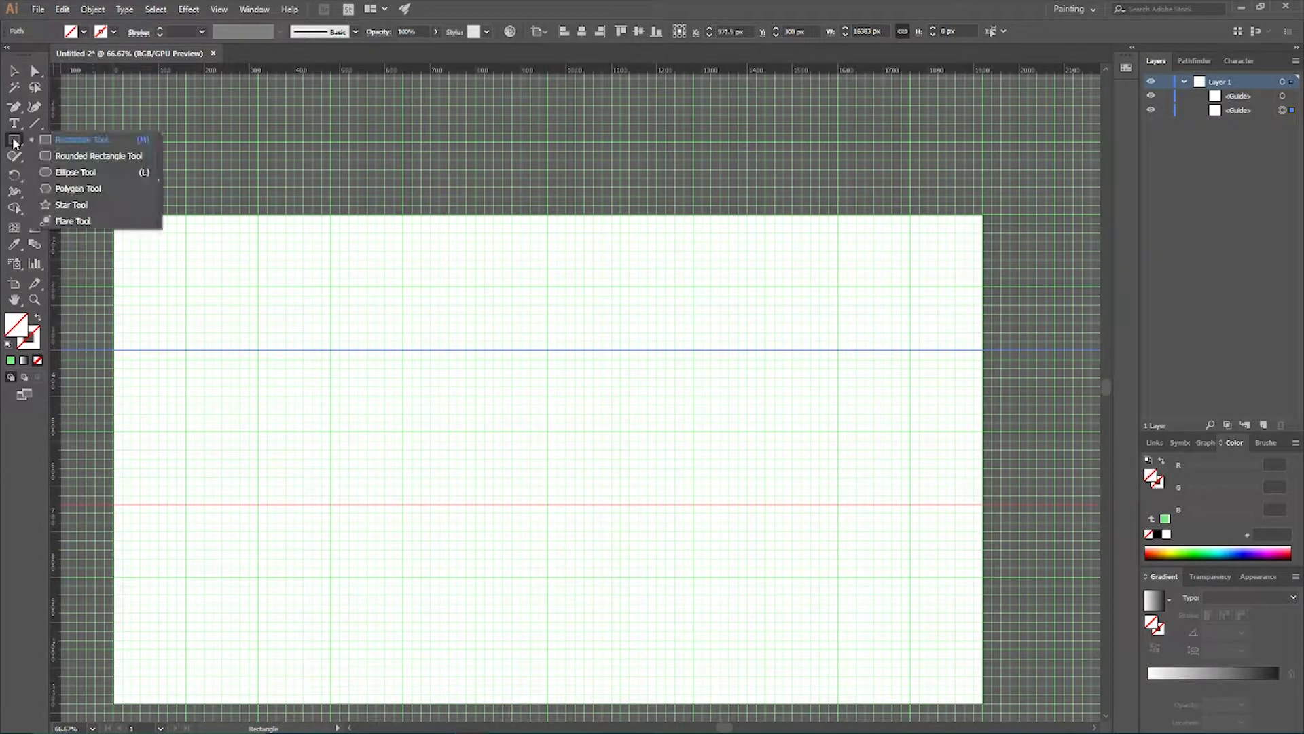
pyautogui.click(100, 175)
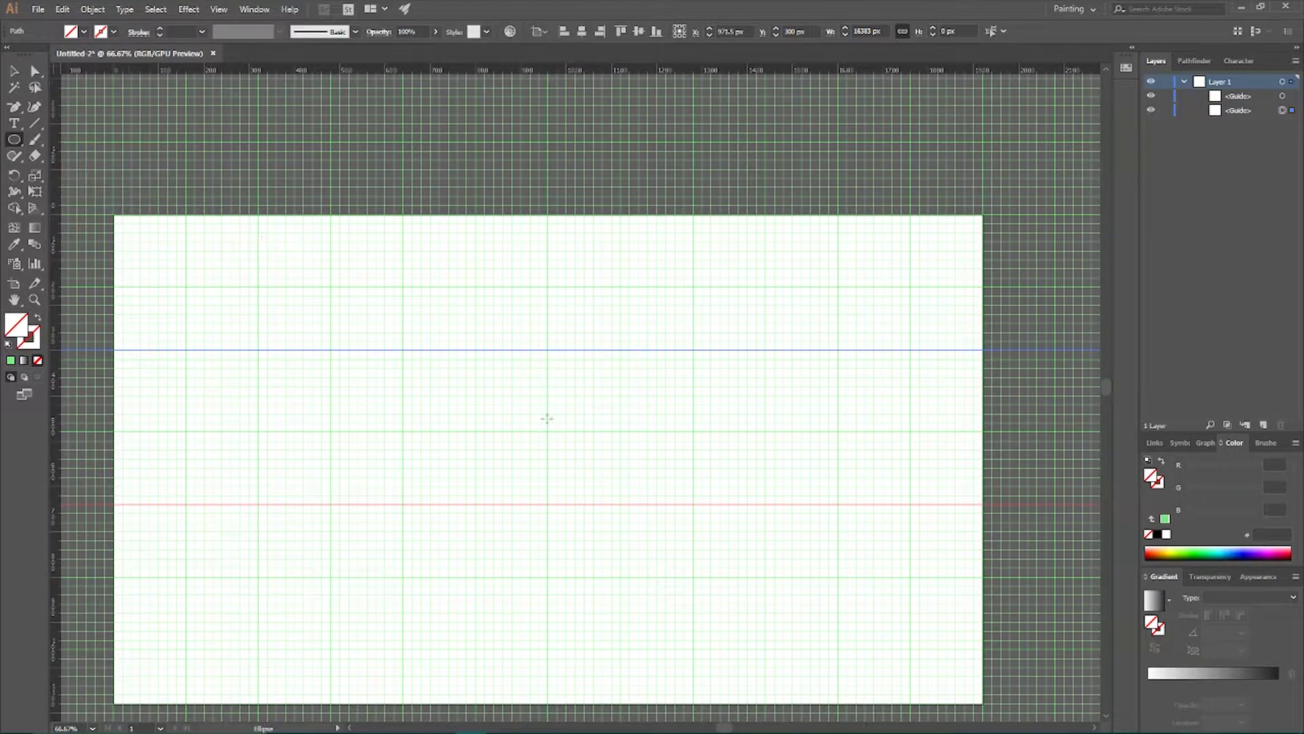
pyautogui.moveTo(547, 421); pyautogui.dragTo(581, 491)
pyautogui.click(14, 70)
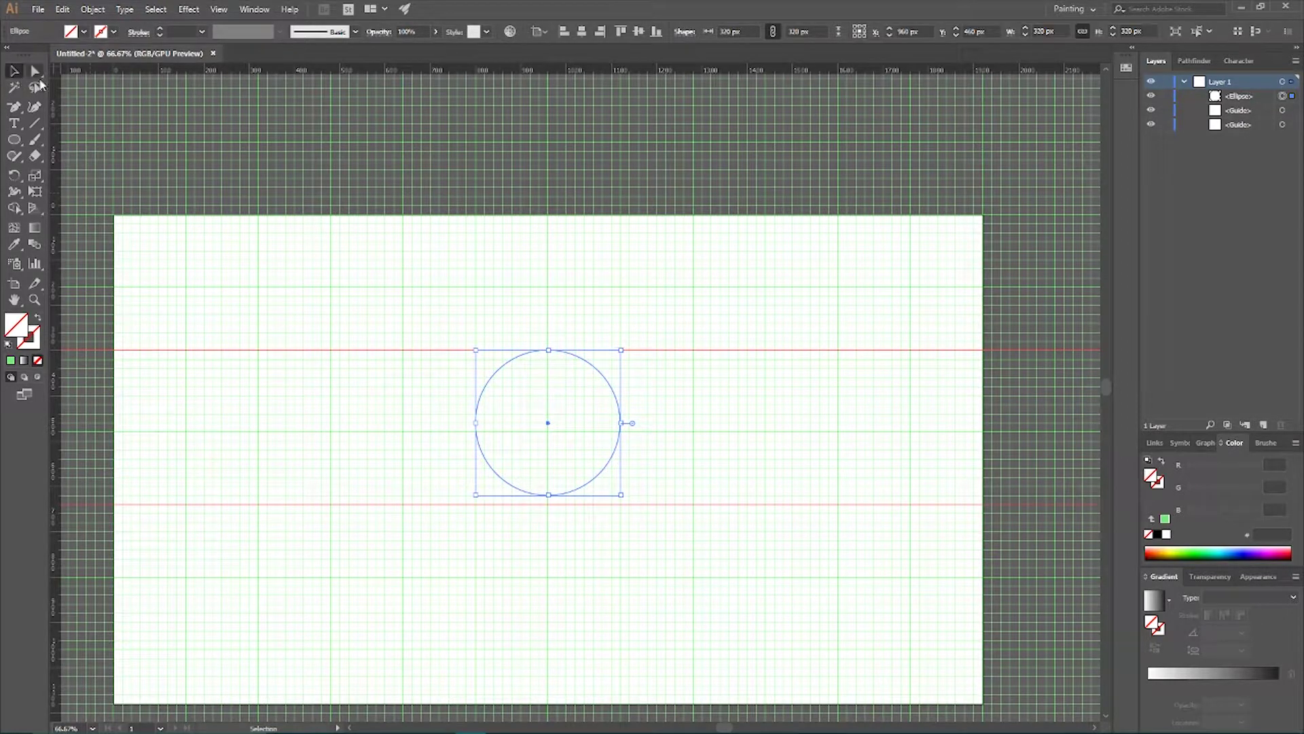
pyautogui.moveTo(624, 500); pyautogui.dragTo(632, 507)
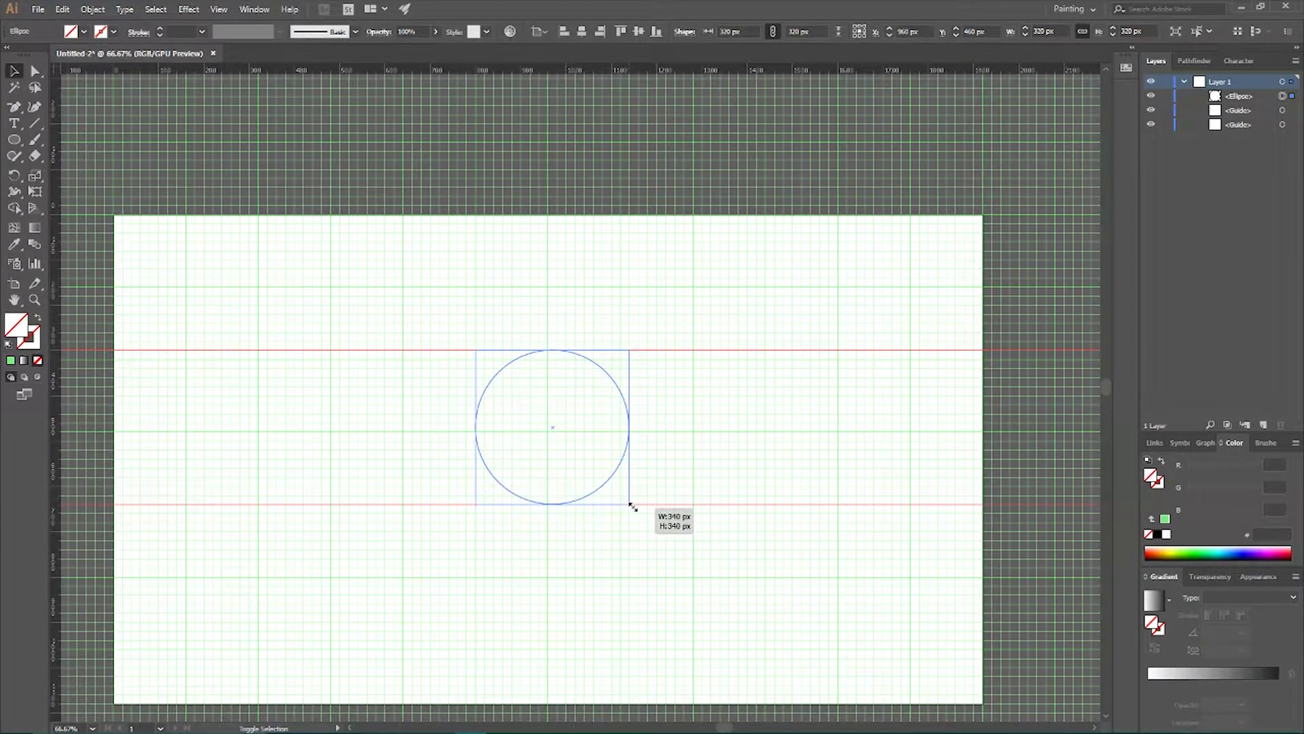
pyautogui.moveTo(632, 507); pyautogui.dragTo(633, 507)
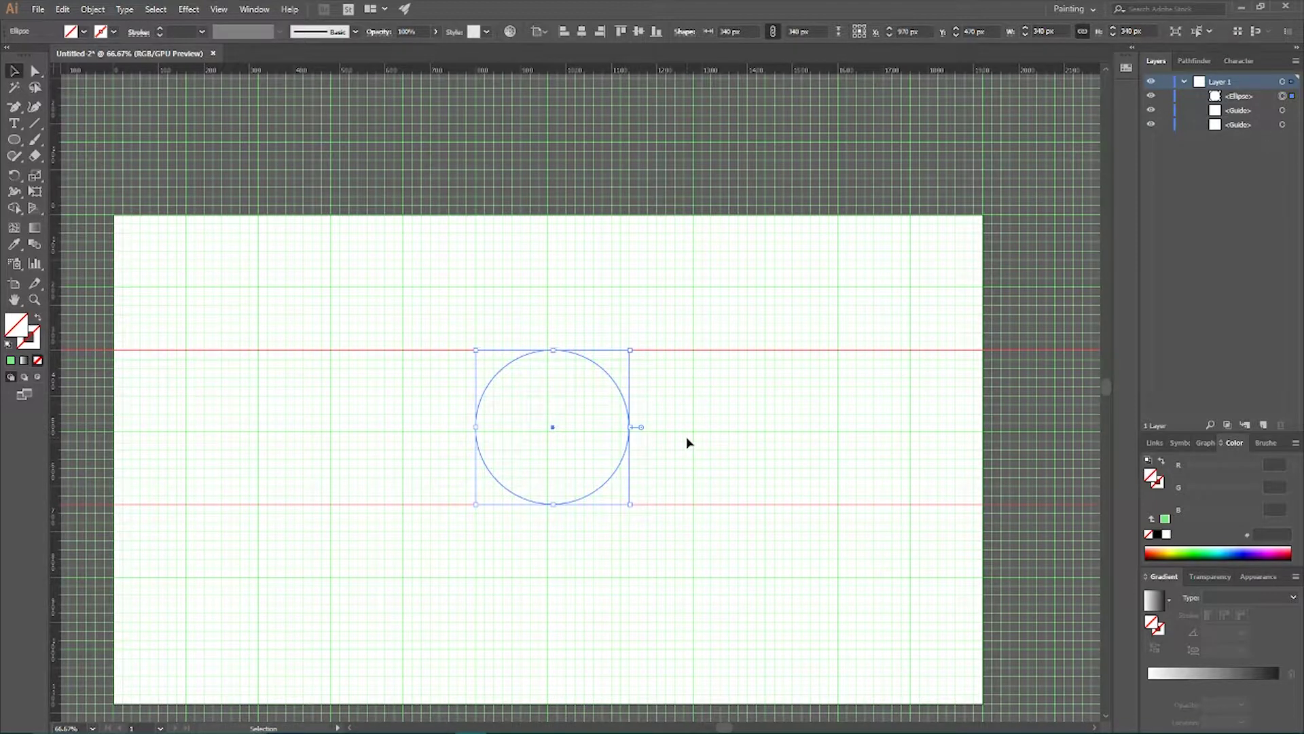
pyautogui.hotkey('ctrl', '+')
pyautogui.hotkey('ctrl', '+')
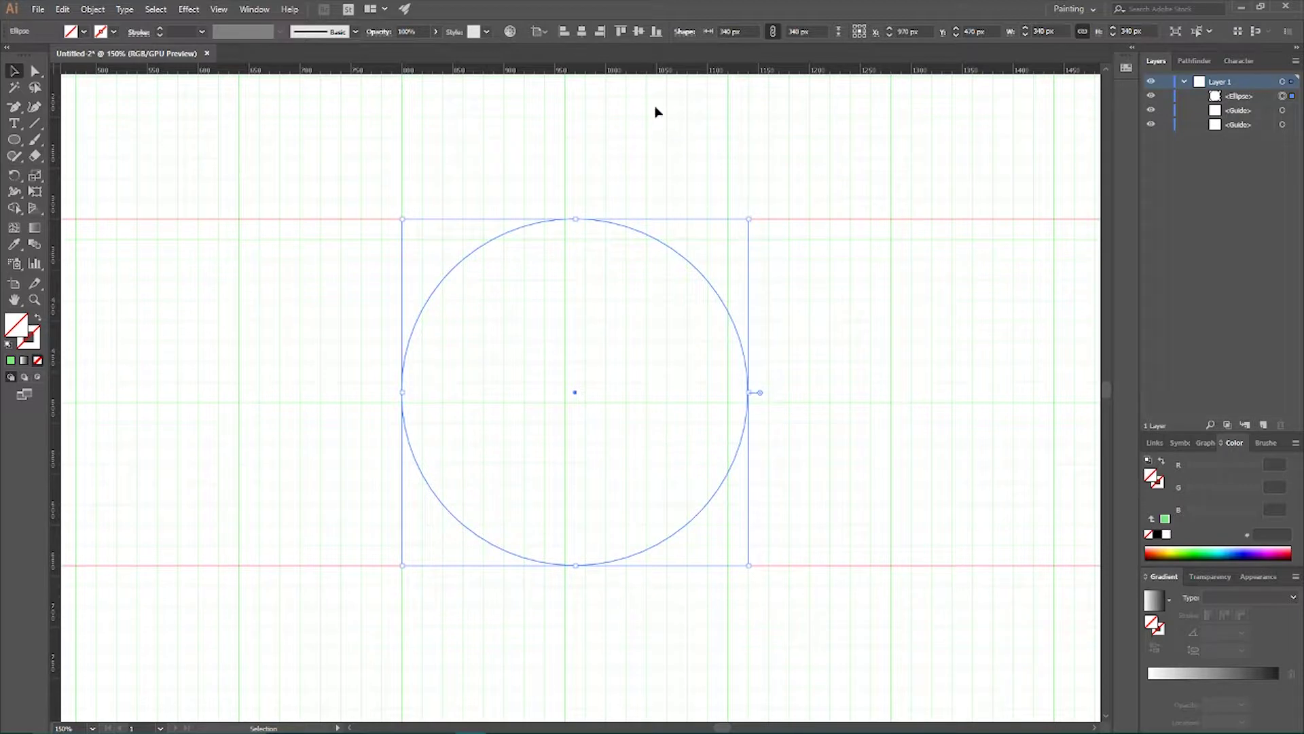
pyautogui.click(582, 32)
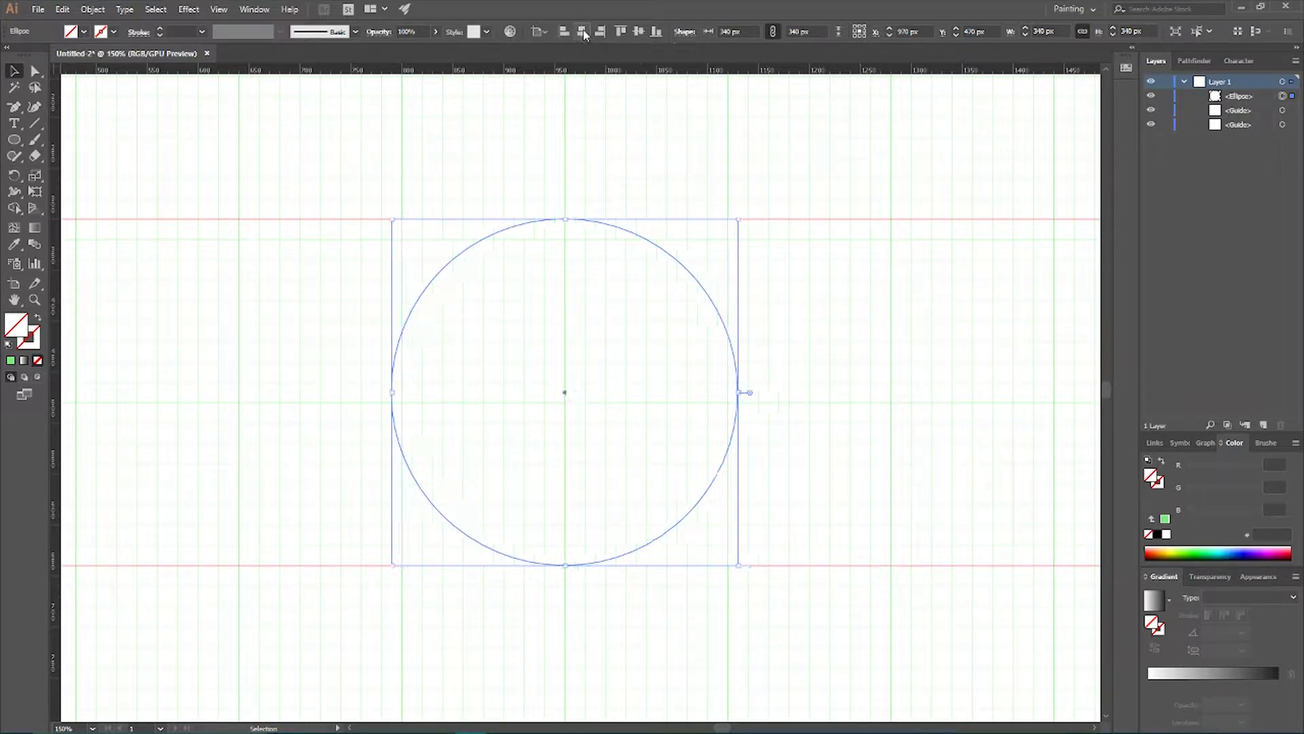
pyautogui.click(537, 32)
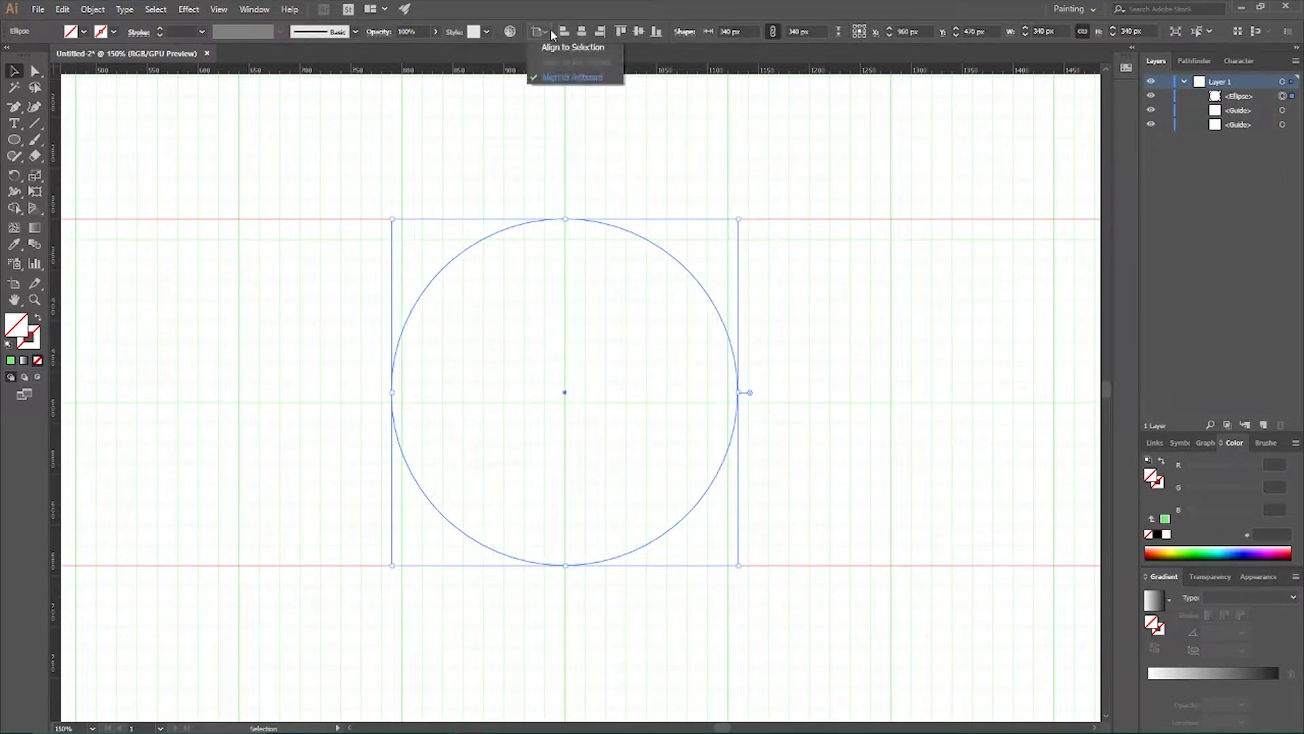
pyautogui.click(580, 78)
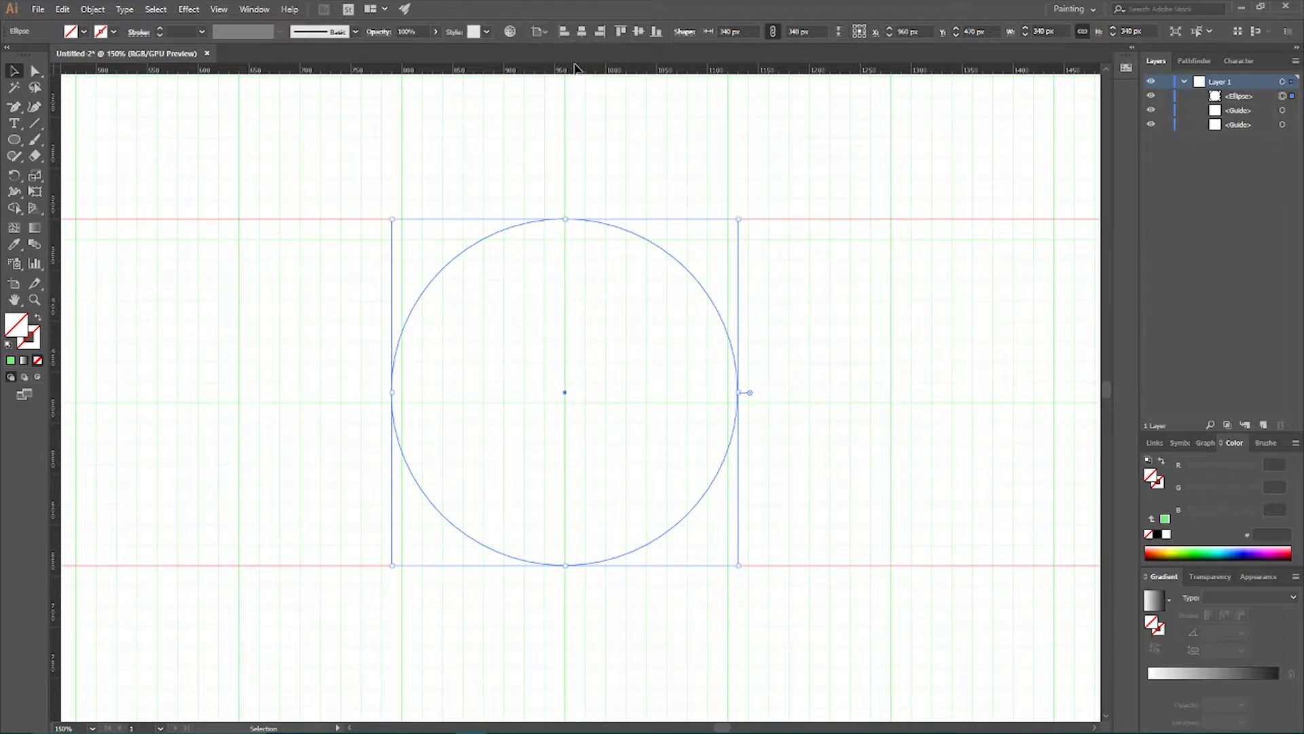
# Step: Give the circle a dark grey #282828 stroke
pyautogui.click(30, 341)
pyautogui.click(12, 360)
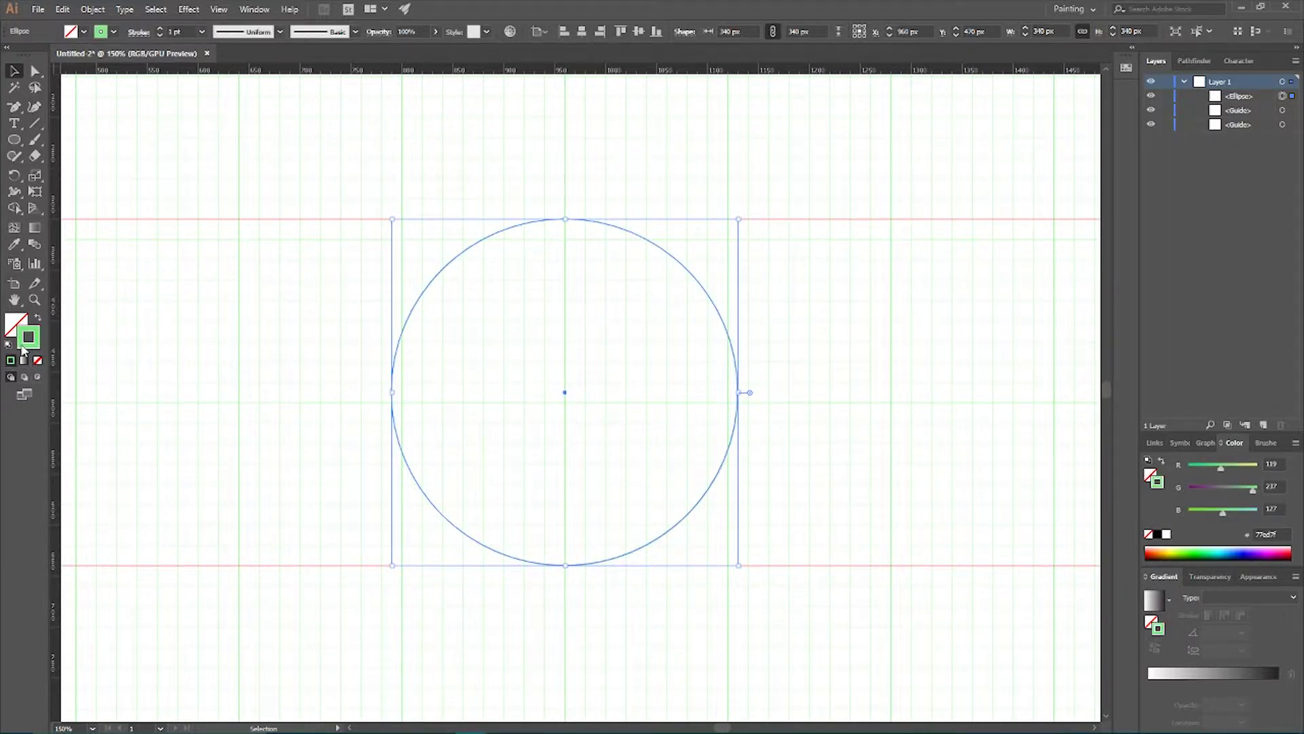
pyautogui.doubleClick(28, 335)
pyautogui.click(823, 336)
pyautogui.moveTo(824, 337); pyautogui.dragTo(780, 334)
pyautogui.click(1117, 191)
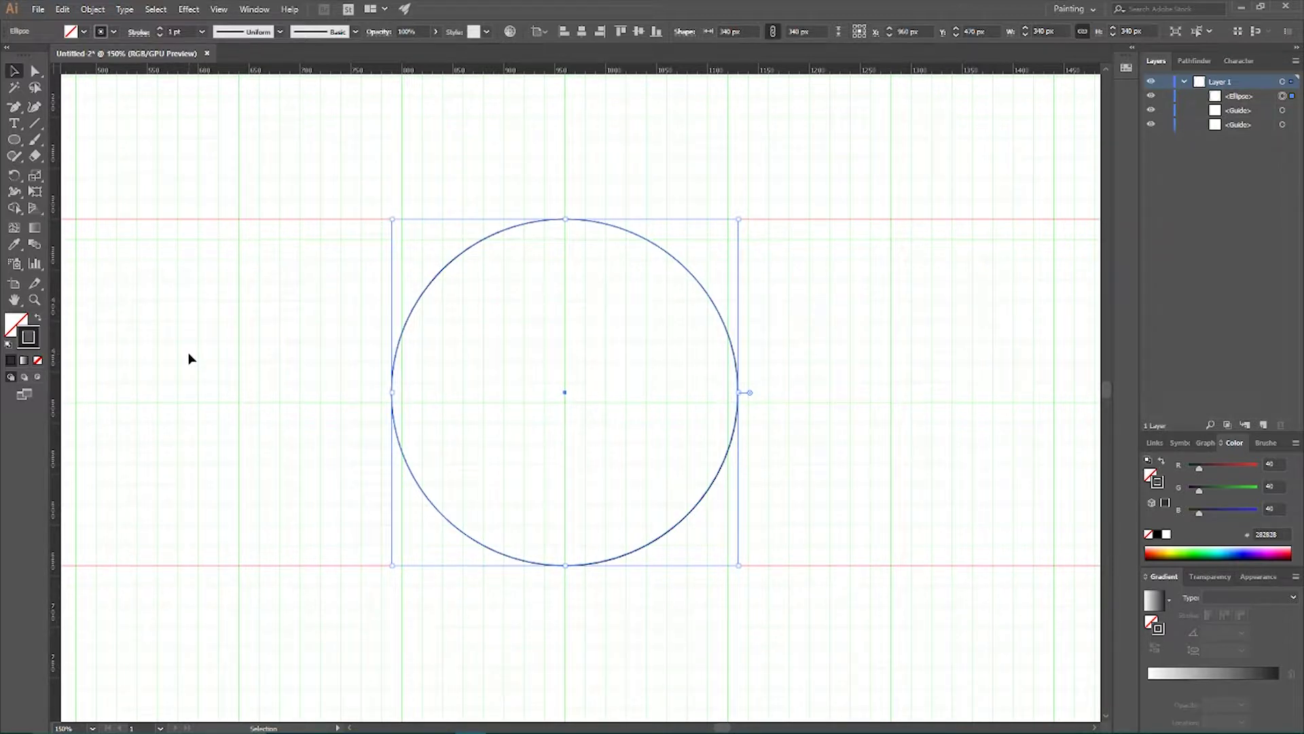
# Step: Paste a copy of the circle in front and scale it to 300 px around the centre
pyautogui.click(63, 10)
pyautogui.click(101, 75)
pyautogui.click(63, 9)
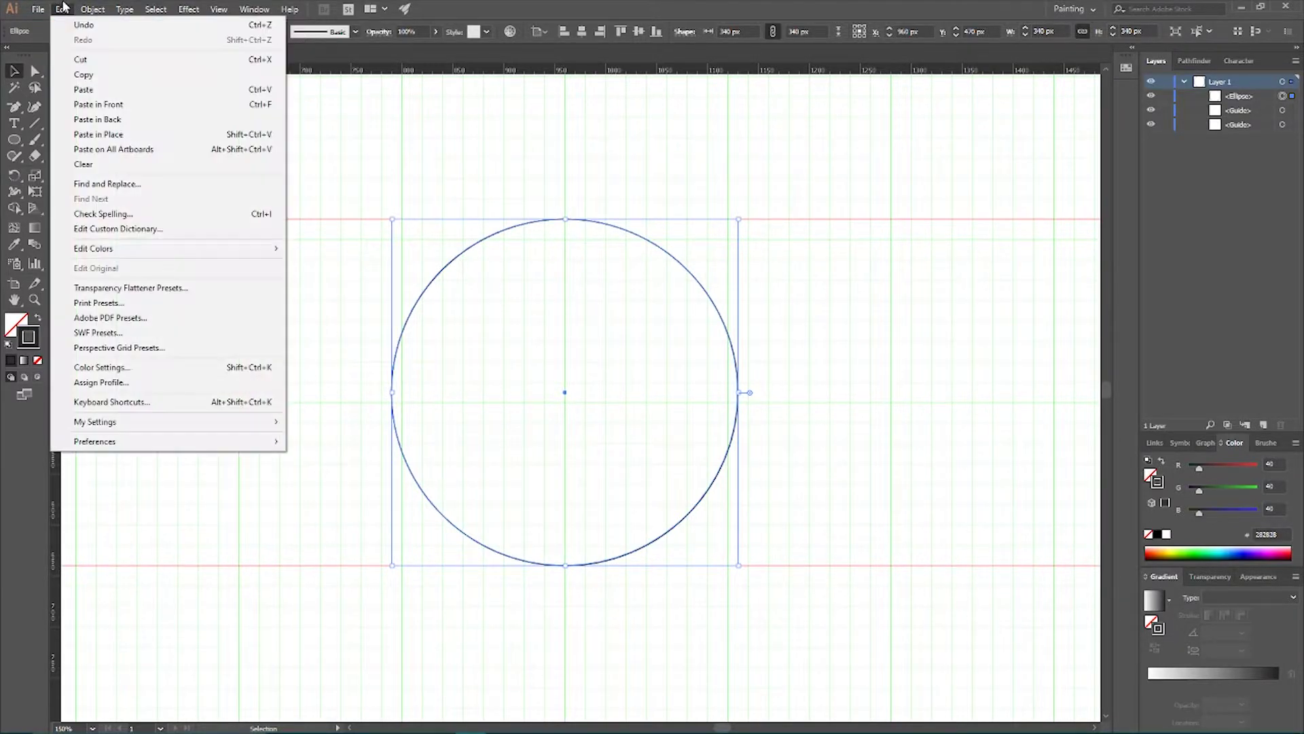
pyautogui.click(118, 107)
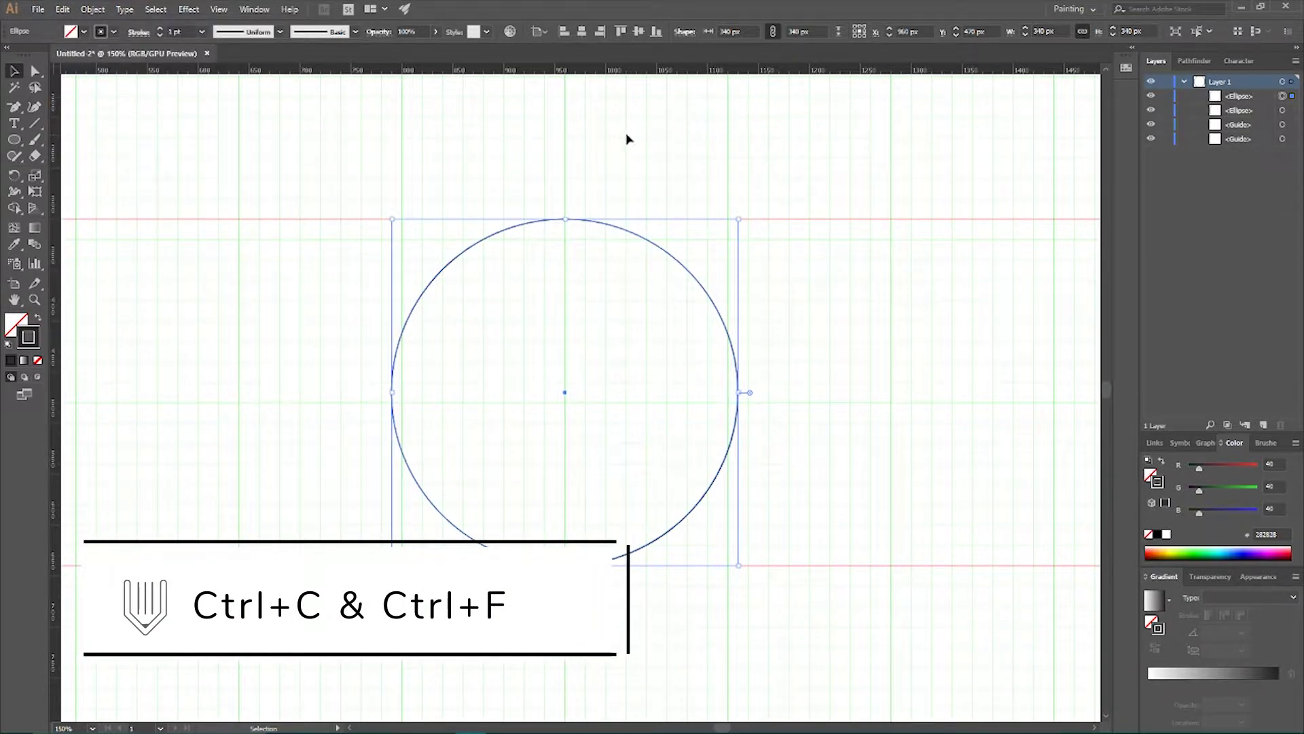
pyautogui.hotkey('ctrl', 'f')
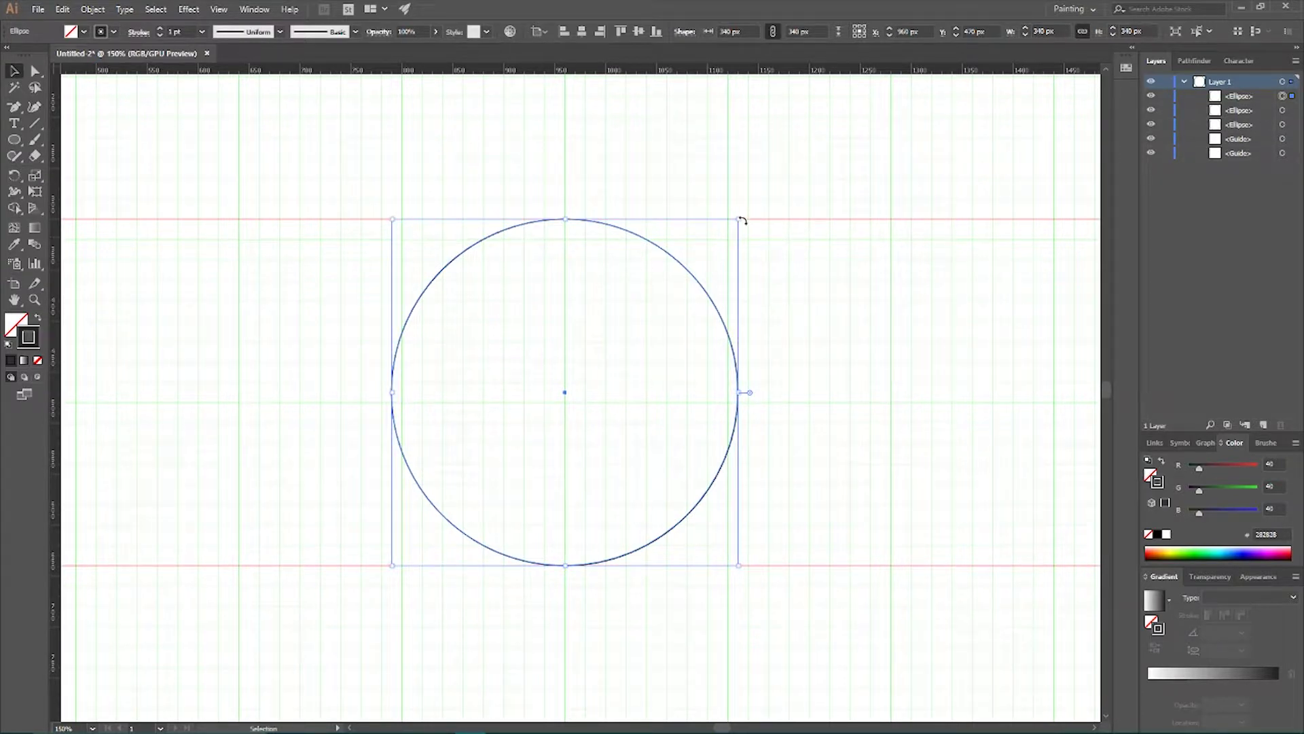
pyautogui.moveTo(741, 220); pyautogui.dragTo(727, 239)
# Step: Paste another copy in front and scale it to 260 px around the centre
pyautogui.press('a')
pyautogui.press('v')
pyautogui.hotkey('ctrl', 'f')
pyautogui.moveTo(740, 218); pyautogui.dragTo(702, 256)
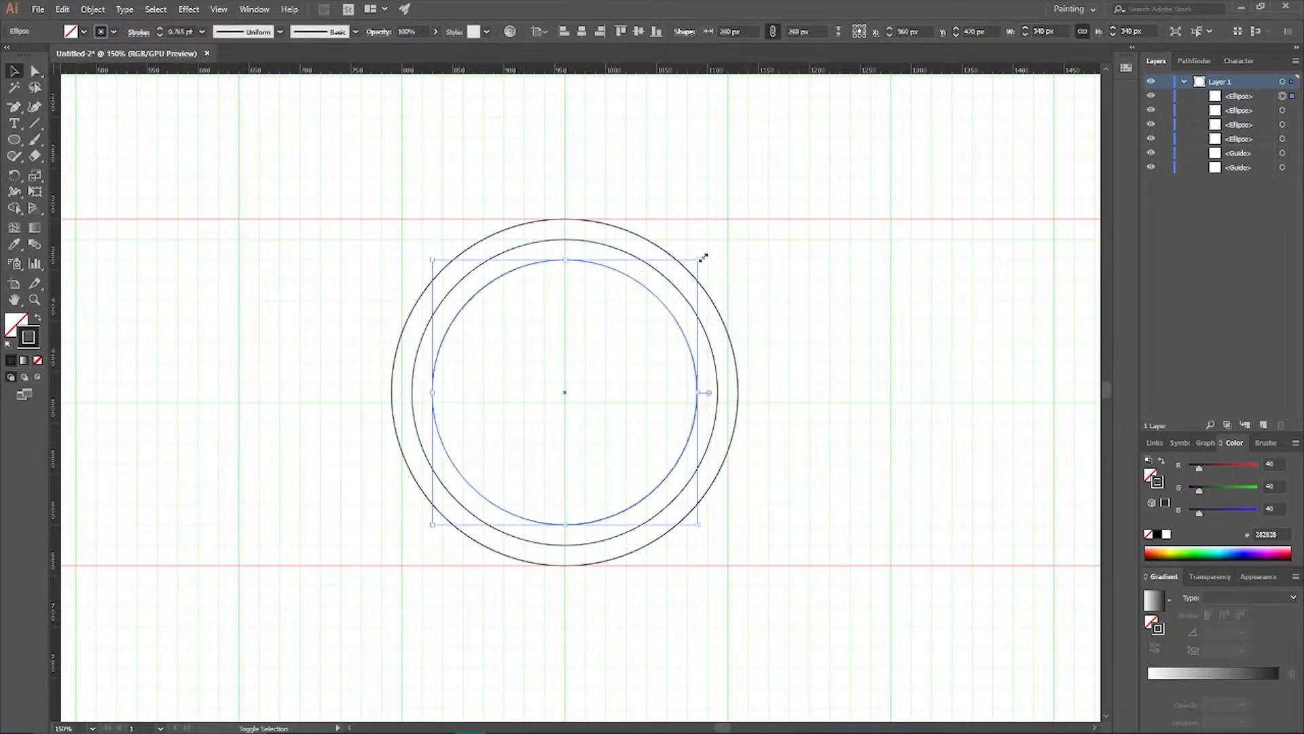
pyautogui.click(794, 283)
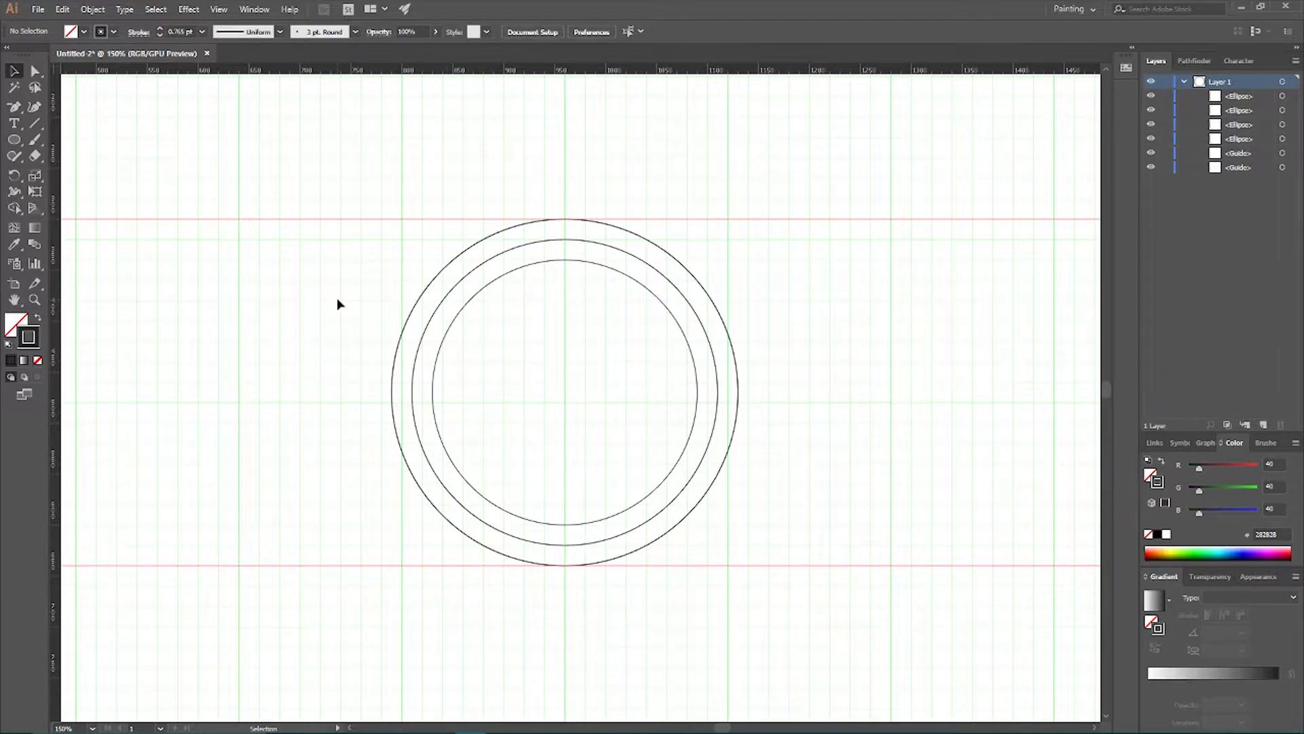
# Step: Draw a 20 × 560 px vertical rectangle through the circles and centre it horizontally
pyautogui.click(17, 143)
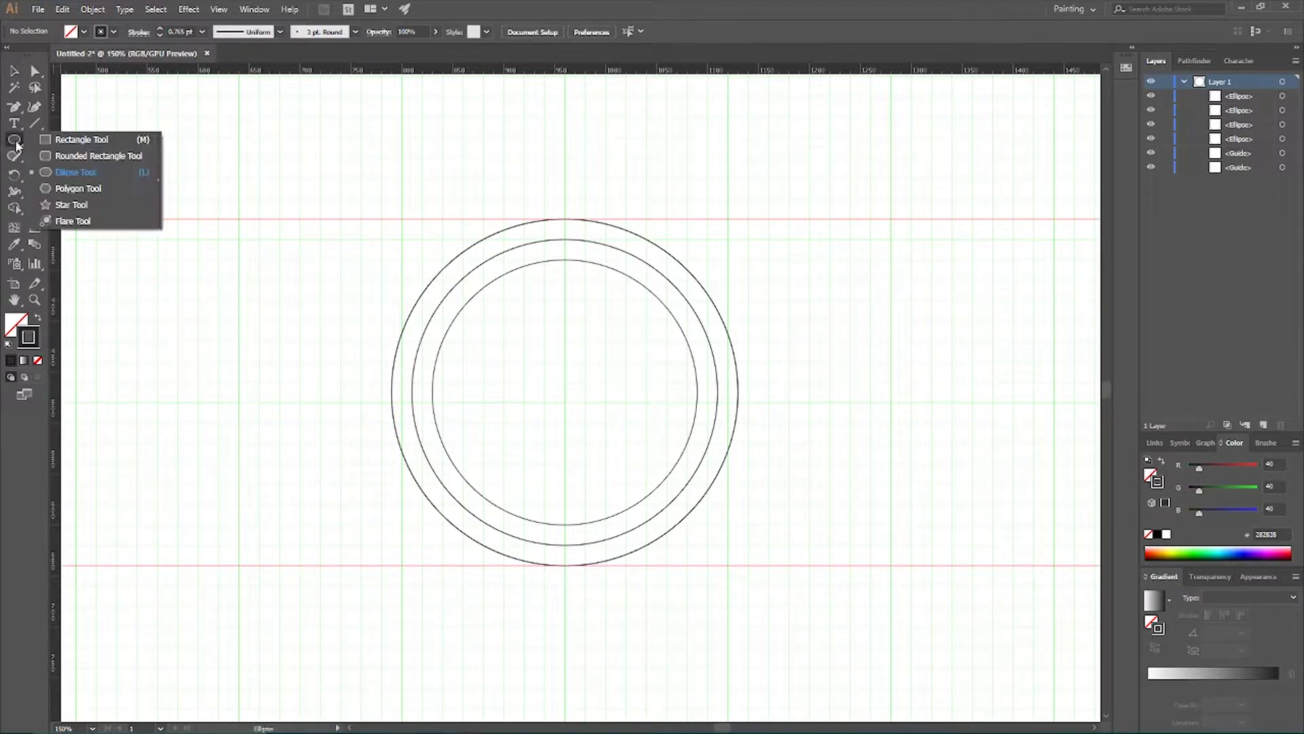
pyautogui.click(103, 141)
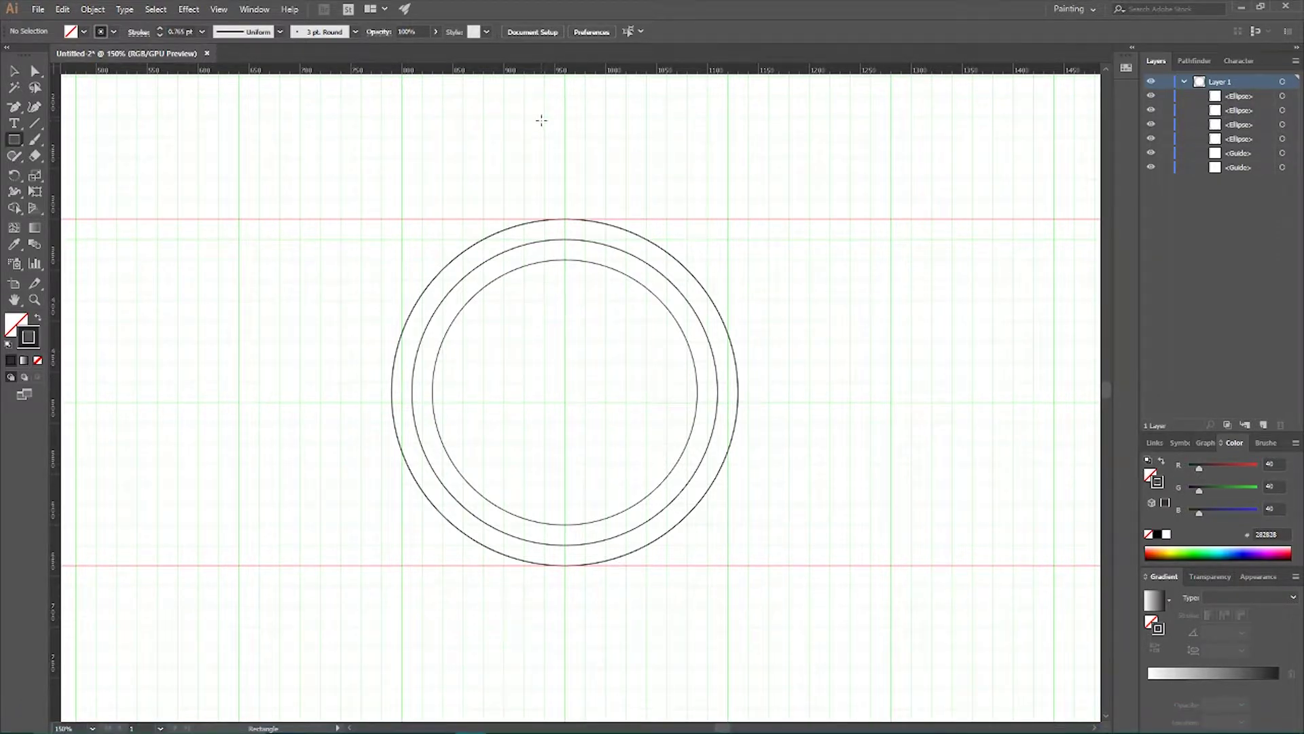
pyautogui.moveTo(544, 115); pyautogui.dragTo(555, 682)
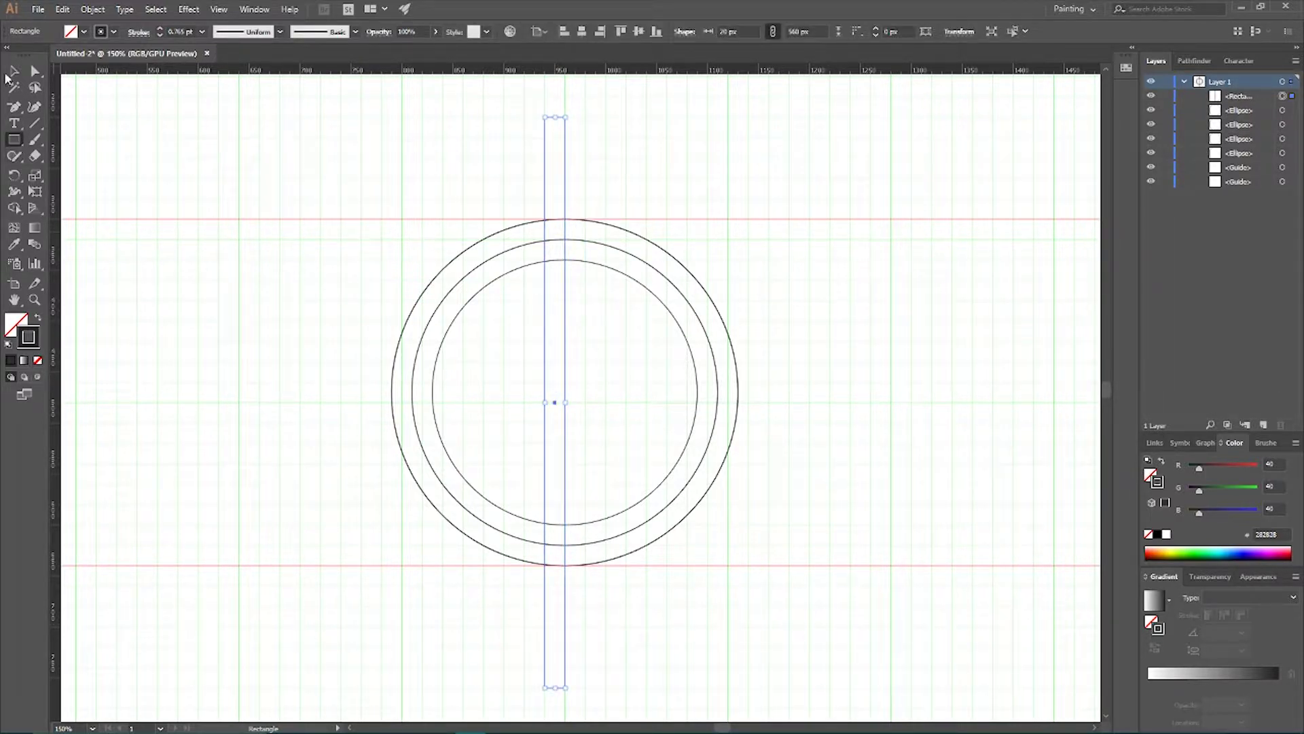
pyautogui.click(14, 70)
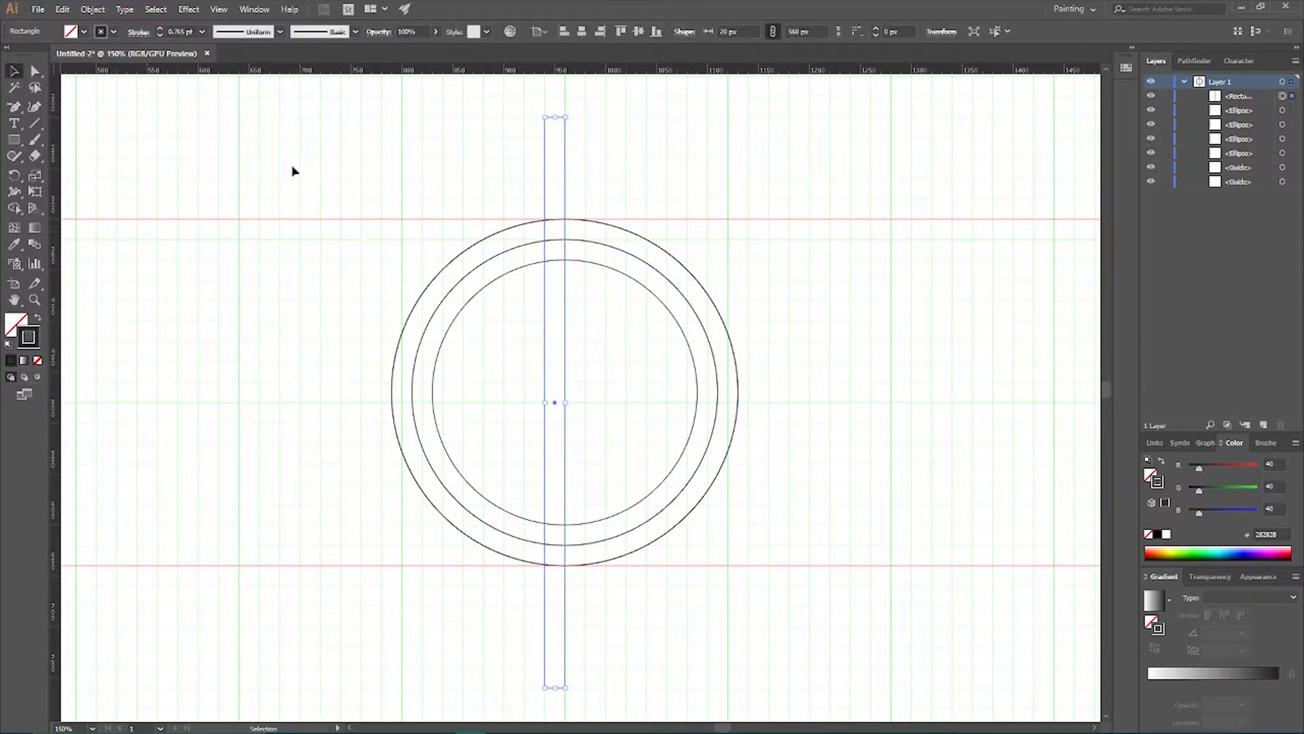
pyautogui.click(582, 32)
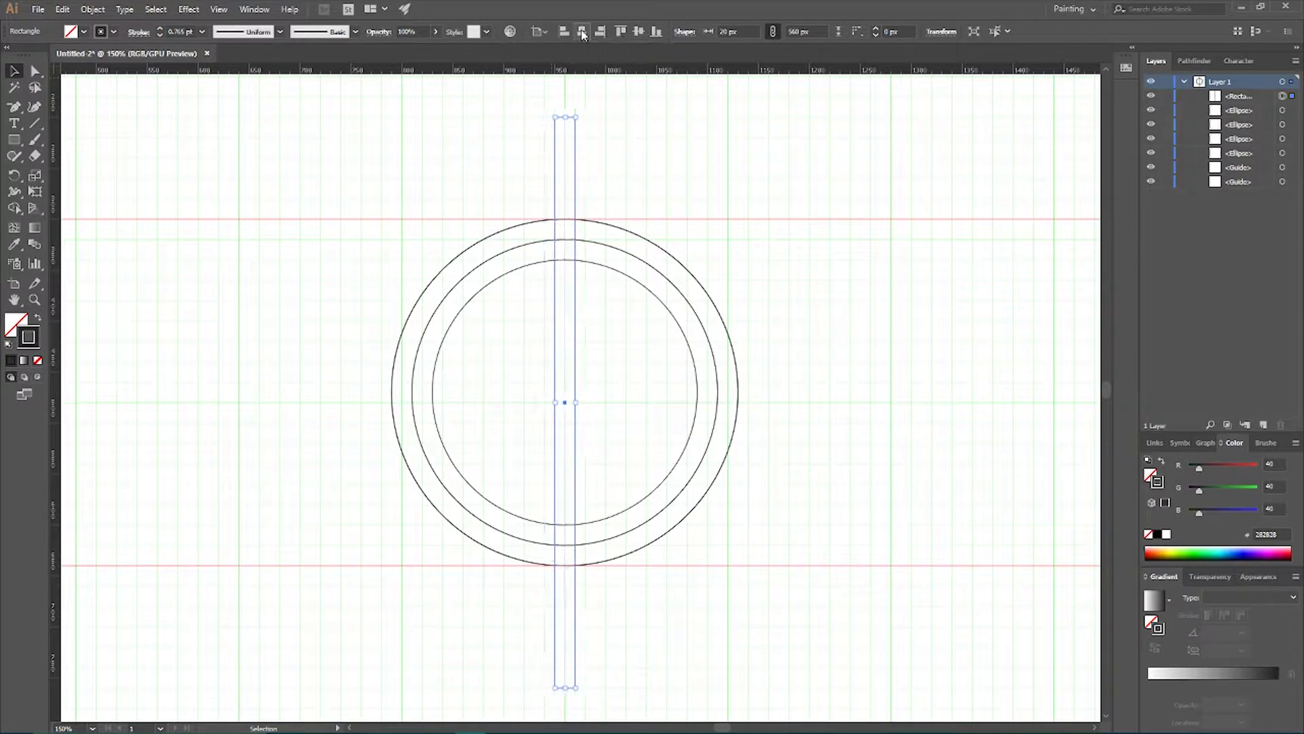
pyautogui.click(827, 319)
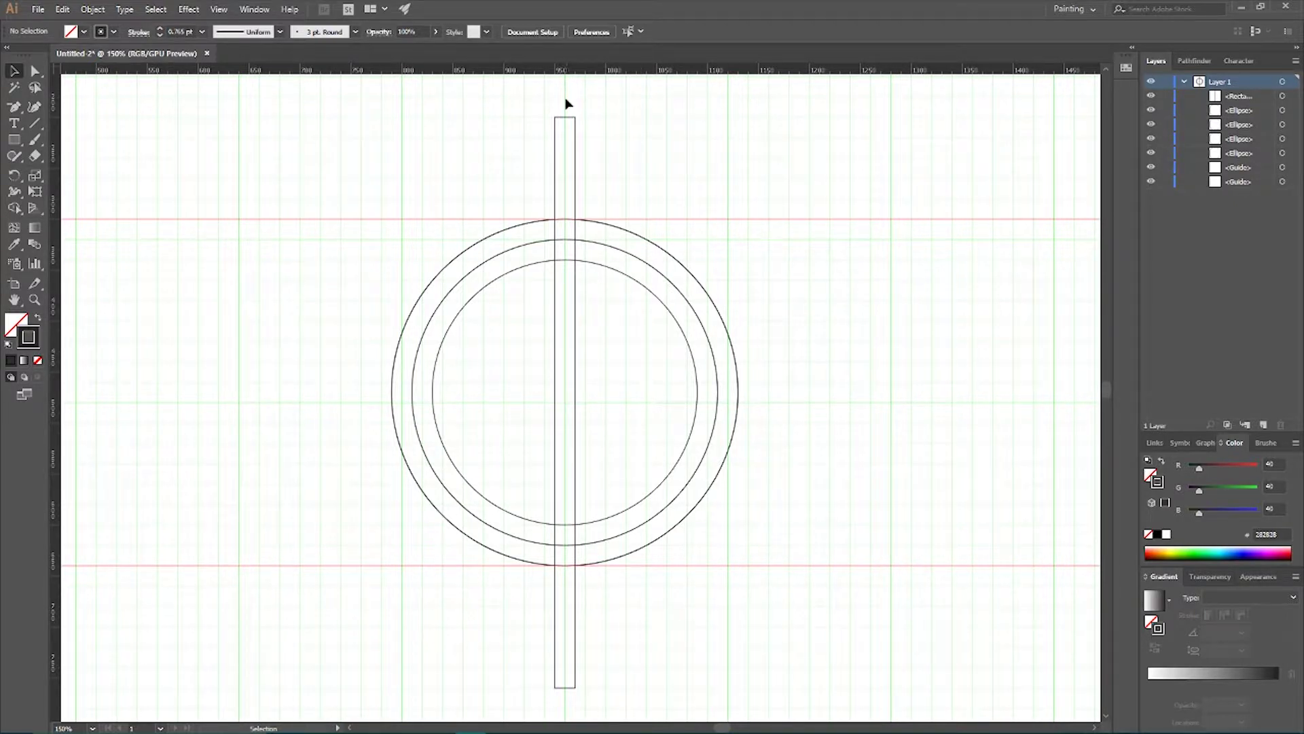
# Step: Draw a 120 px circle at the rings' centre and add a horizontal guide at Y 340 px
pyautogui.moveTo(15, 142); pyautogui.dragTo(72, 174)
pyautogui.moveTo(564, 402); pyautogui.dragTo(598, 463)
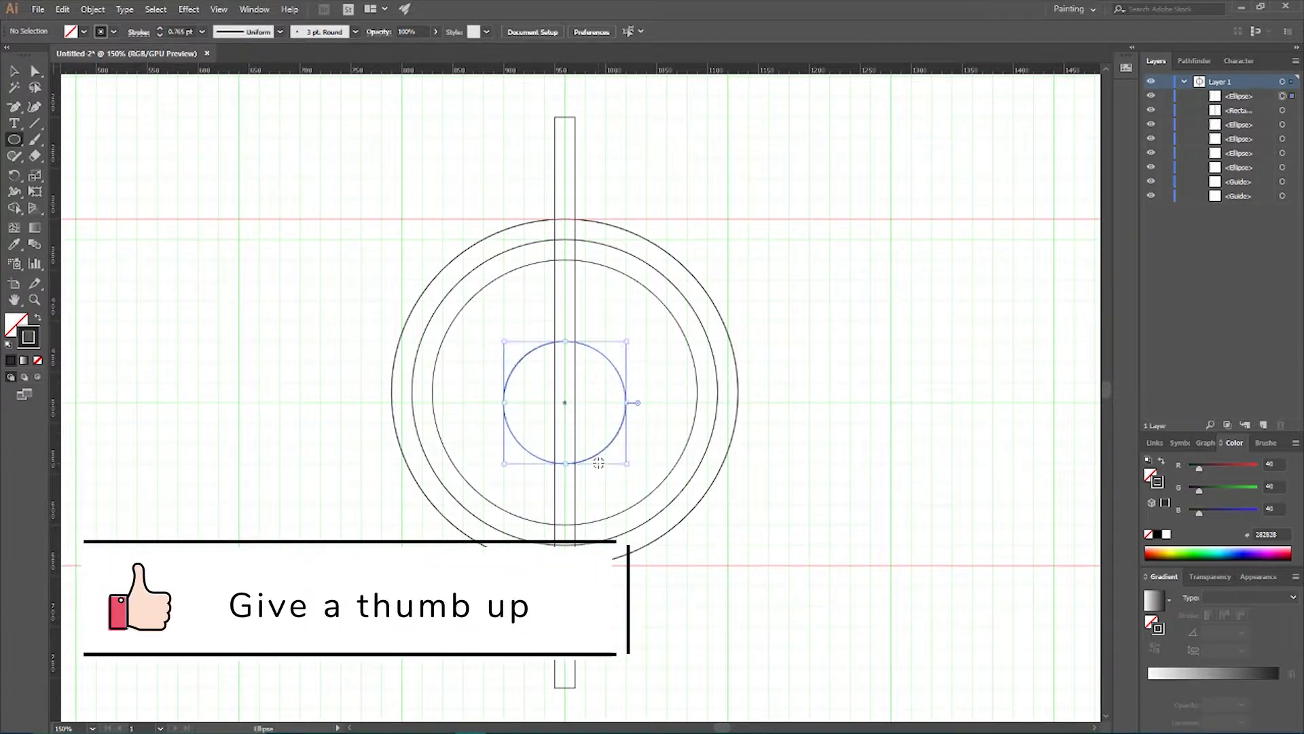
pyautogui.press('v')
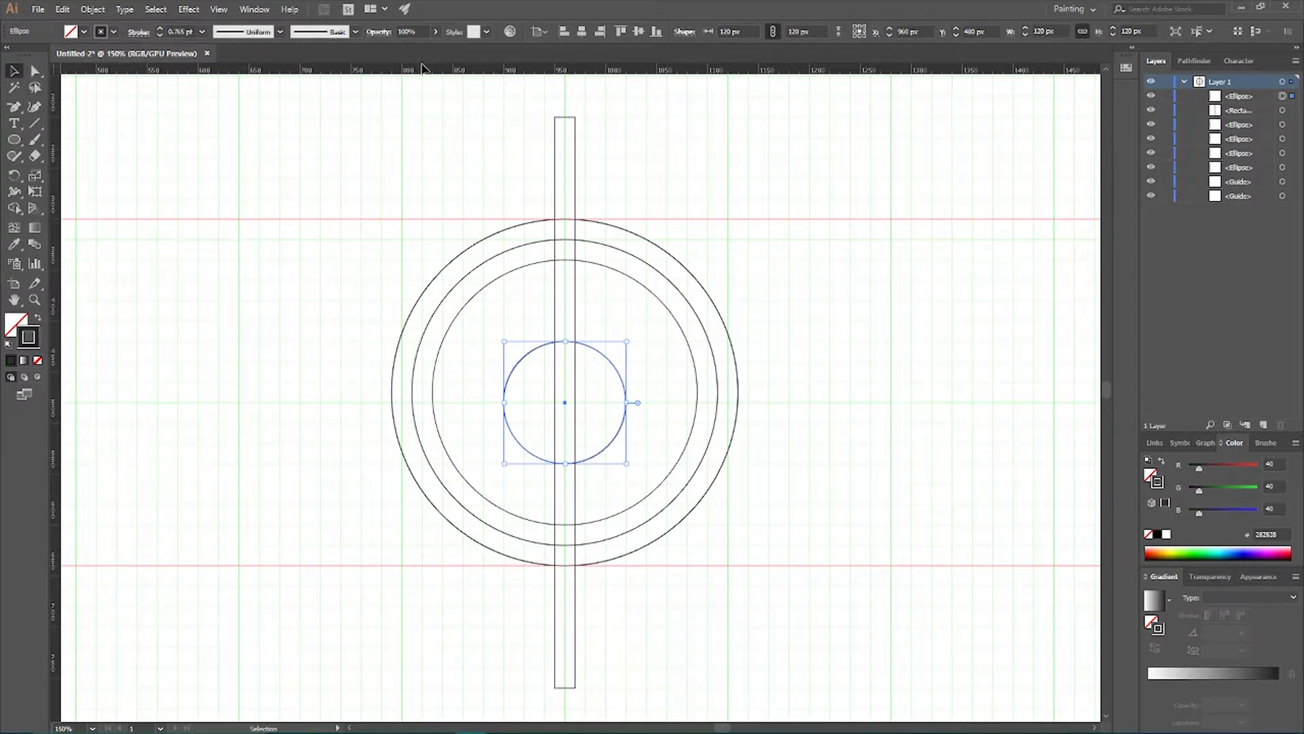
pyautogui.moveTo(420, 72); pyautogui.dragTo(432, 260)
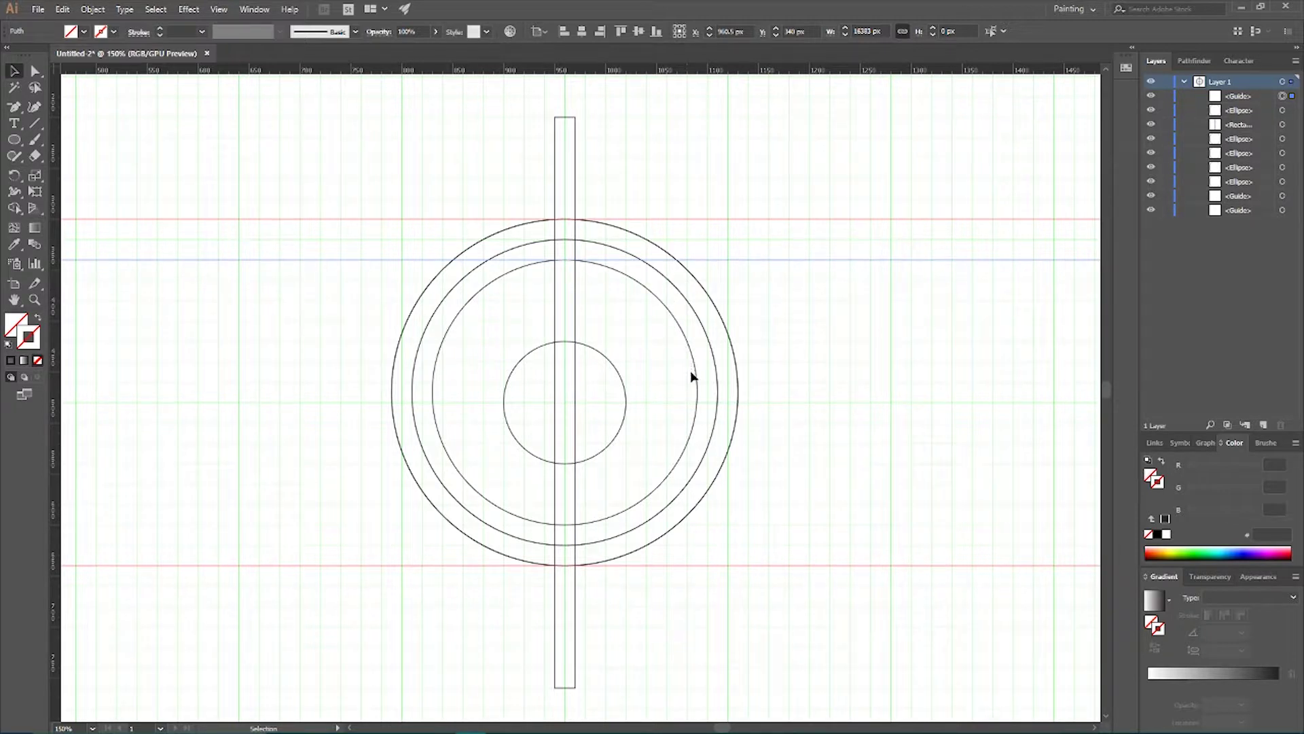
# Step: Add several more horizontal guides down across the circles
pyautogui.moveTo(495, 72); pyautogui.dragTo(522, 326)
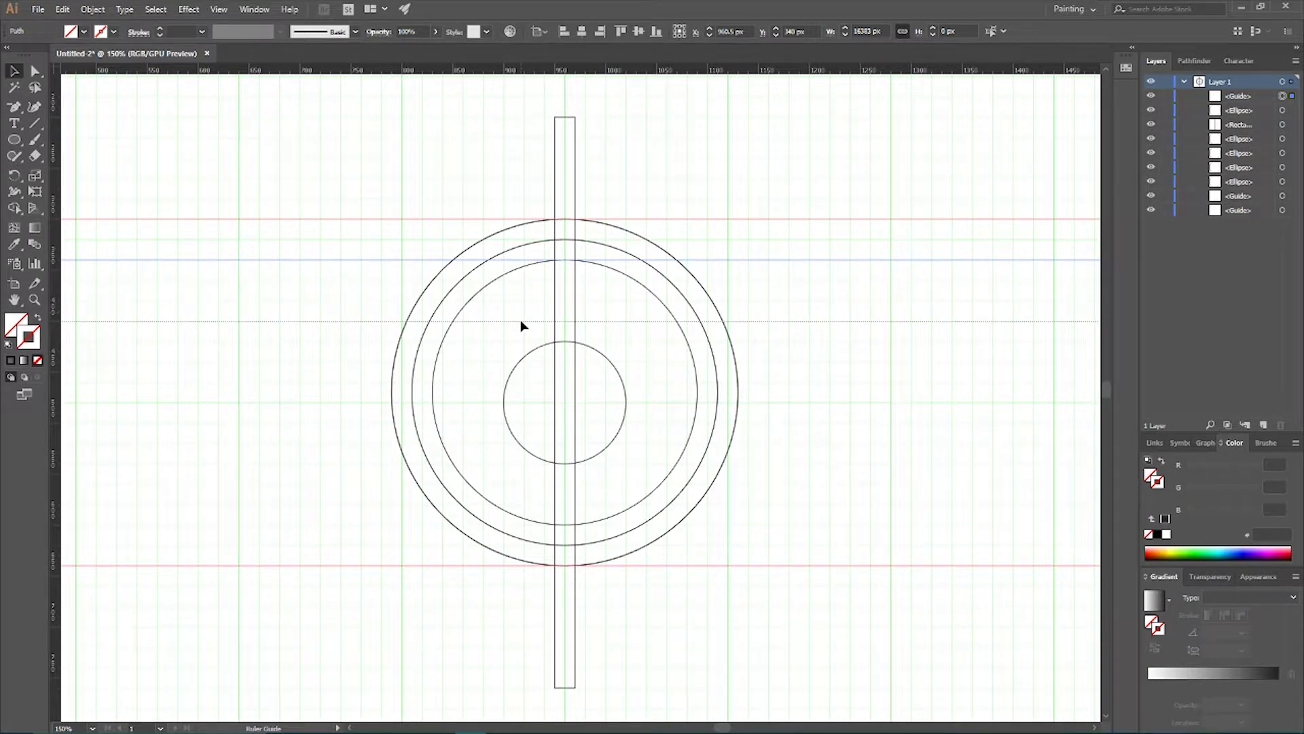
pyautogui.moveTo(522, 325); pyautogui.dragTo(524, 322)
pyautogui.moveTo(533, 65); pyautogui.dragTo(537, 368)
pyautogui.moveTo(507, 367)
pyautogui.mouseDown()
pyautogui.moveTo(501, 321)
pyautogui.moveTo(501, 368)
pyautogui.mouseUp()
pyautogui.moveTo(532, 72); pyautogui.dragTo(532, 423)
pyautogui.moveTo(514, 72); pyautogui.dragTo(536, 473)
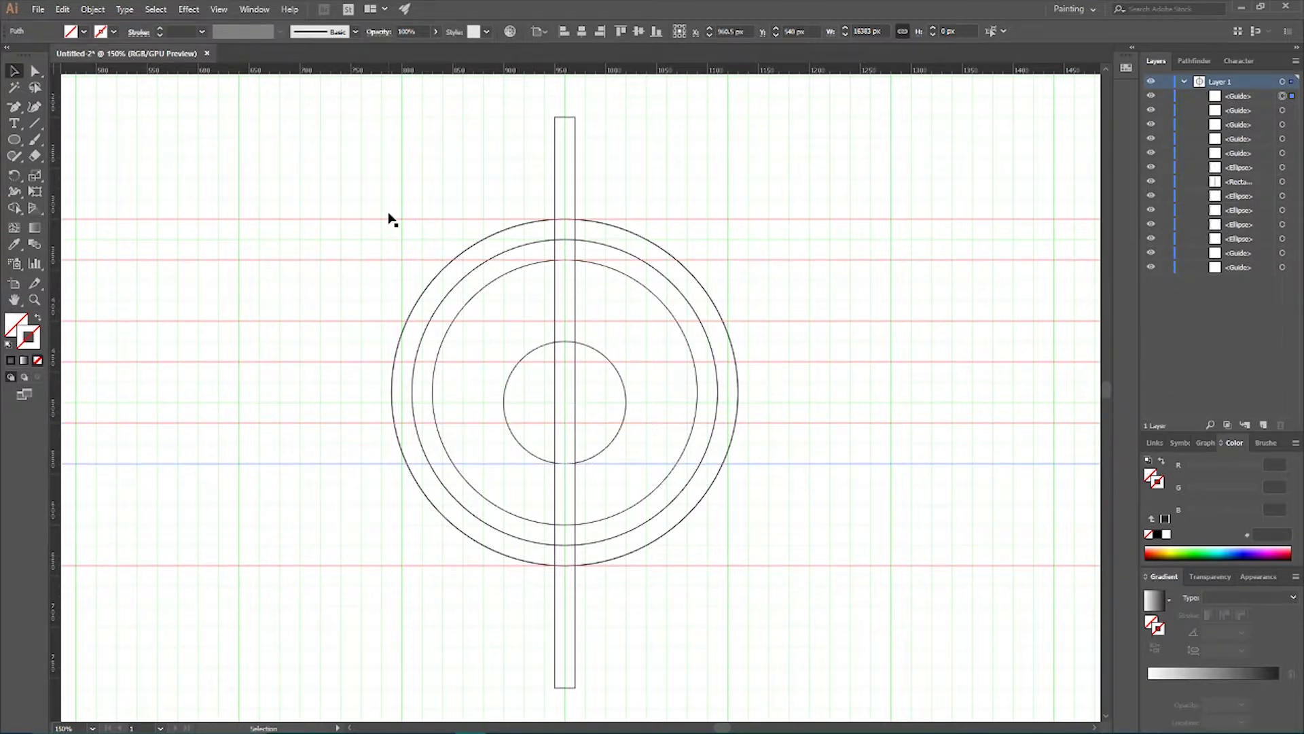
pyautogui.moveTo(467, 71); pyautogui.dragTo(509, 529)
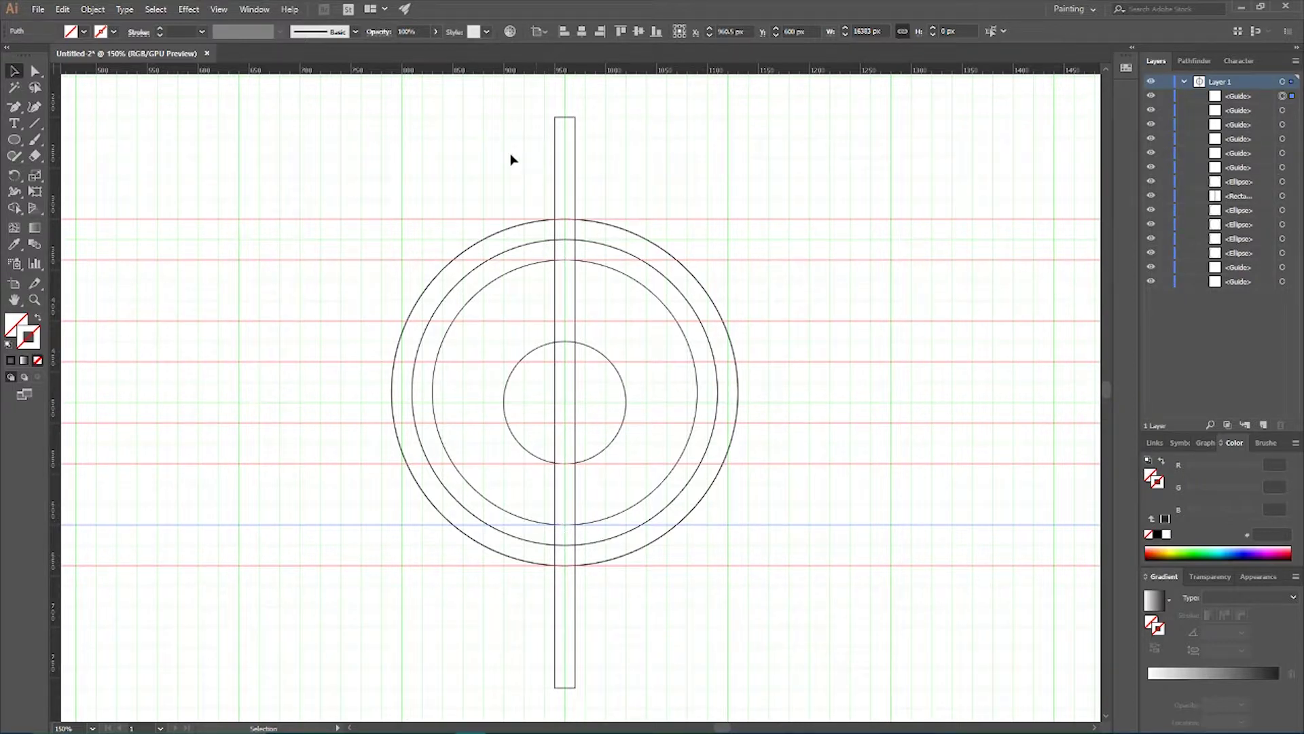
# Step: Enlarge the centre circle to 140 px and centre it horizontally on the vertical bar
pyautogui.moveTo(484, 126); pyautogui.dragTo(700, 658)
pyautogui.click(584, 34)
pyautogui.click(616, 357)
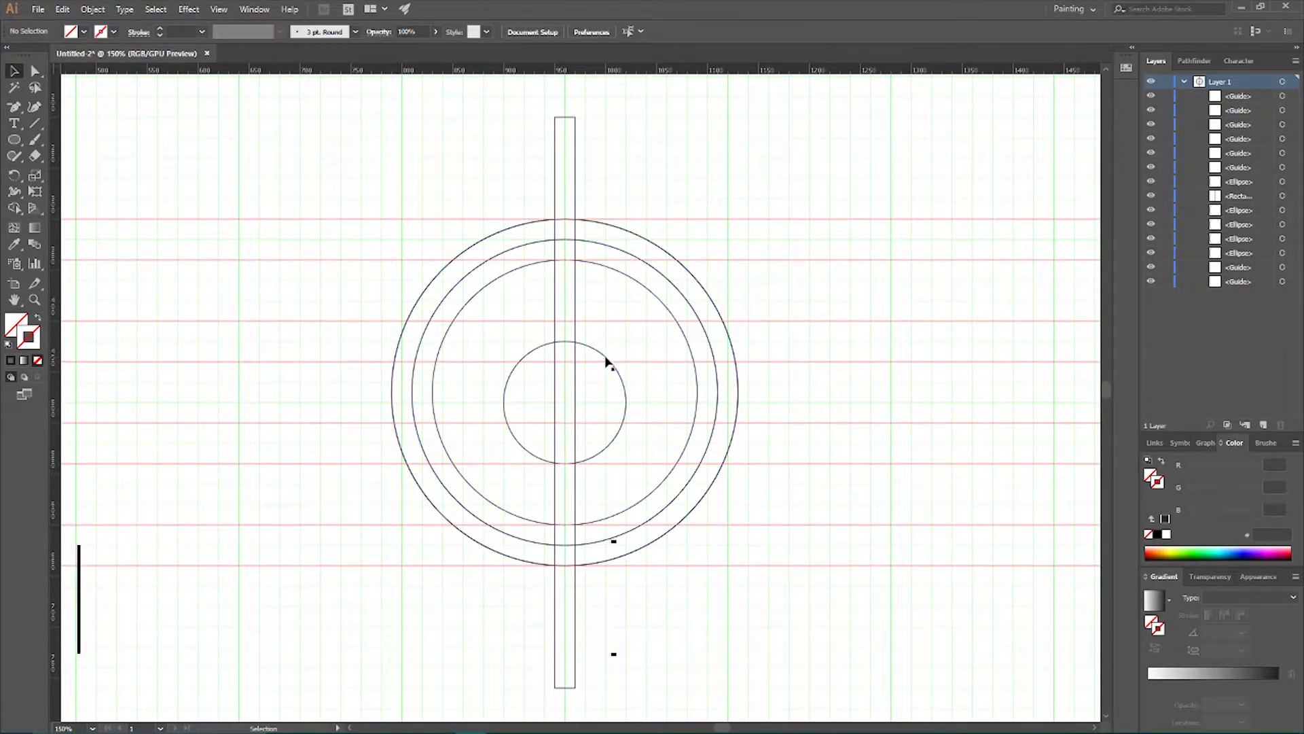
pyautogui.click(609, 361)
pyautogui.moveTo(629, 340); pyautogui.dragTo(649, 321)
pyautogui.moveTo(452, 164); pyautogui.dragTo(678, 685)
pyautogui.click(583, 32)
# Step: Draw a 340 × 20 px horizontal bar from the centre out past the rings' right side
pyautogui.click(683, 83)
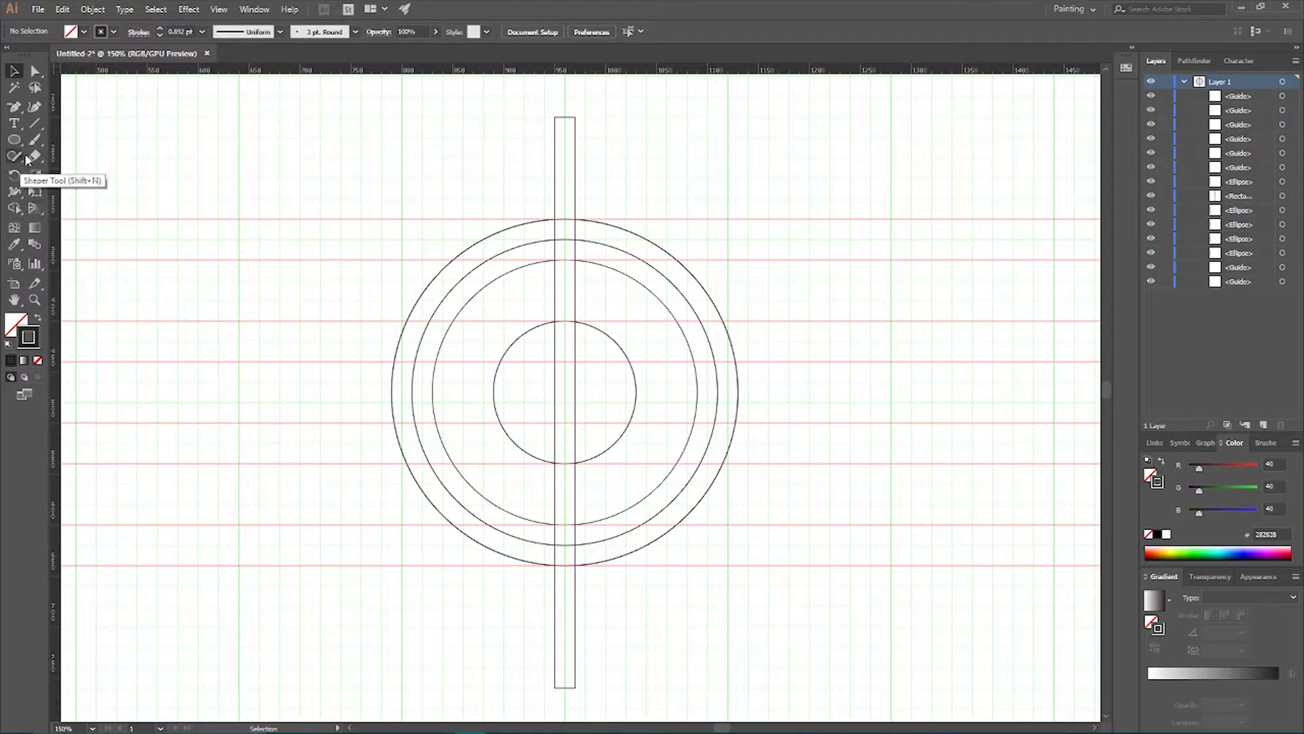
pyautogui.moveTo(14, 140); pyautogui.dragTo(78, 140)
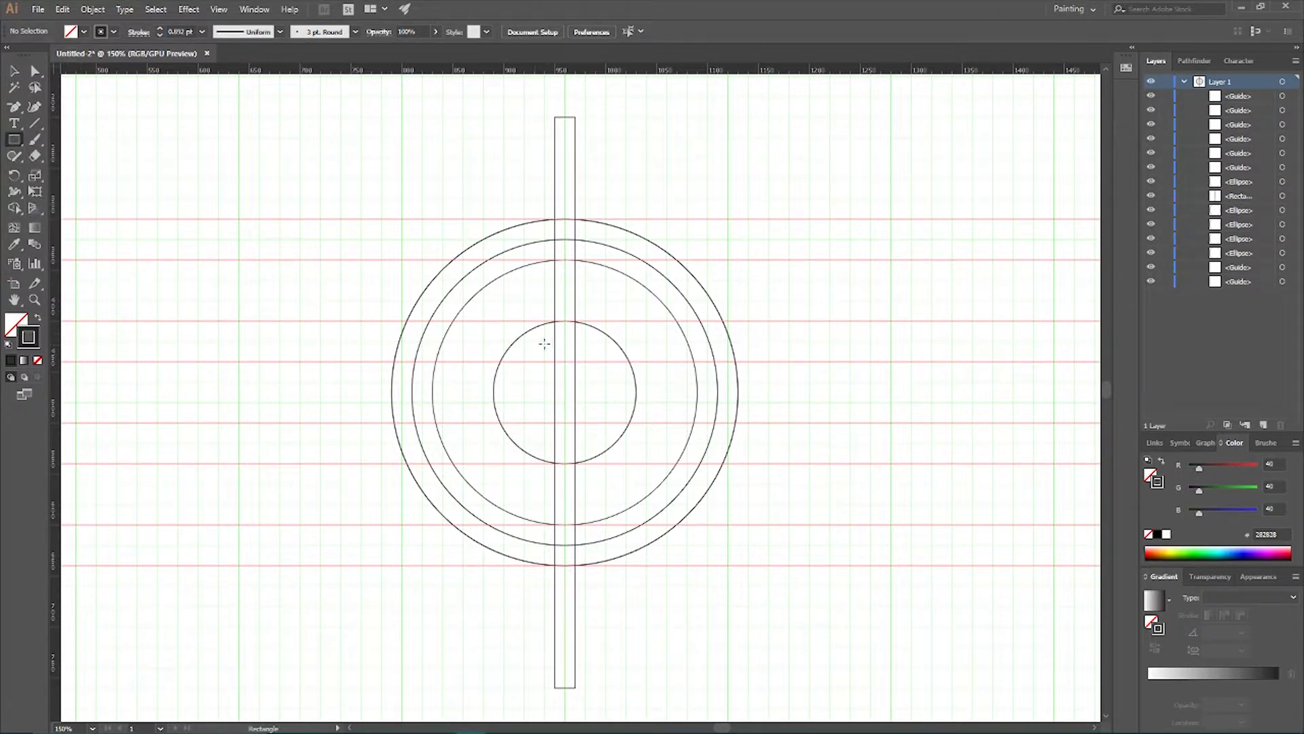
pyautogui.moveTo(544, 342)
pyautogui.mouseDown()
pyautogui.moveTo(574, 361)
pyautogui.moveTo(891, 362)
pyautogui.mouseUp()
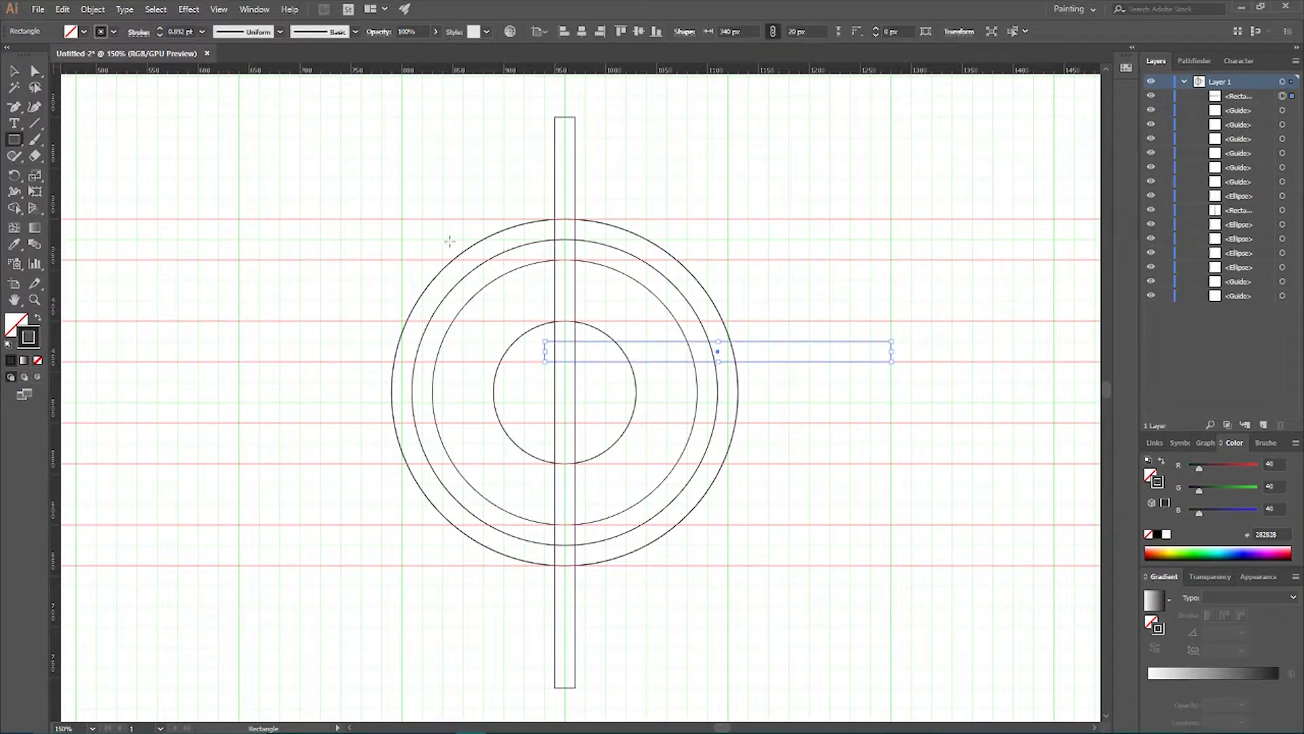
pyautogui.click(13, 71)
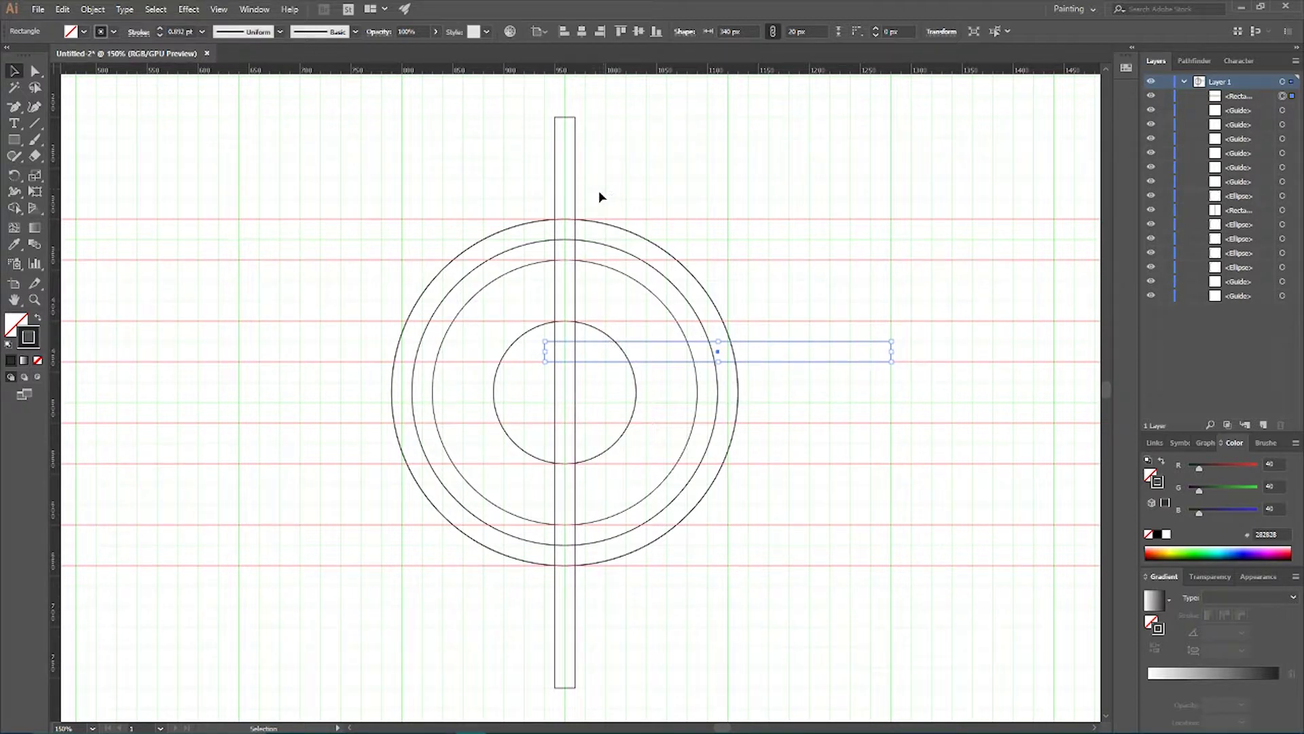
# Step: Lengthen the horizontal bar slightly and draw six horizontal lines along the guides across the rings
pyautogui.moveTo(894, 351); pyautogui.dragTo(911, 350)
pyautogui.click(815, 271)
pyautogui.moveTo(34, 123); pyautogui.dragTo(75, 117)
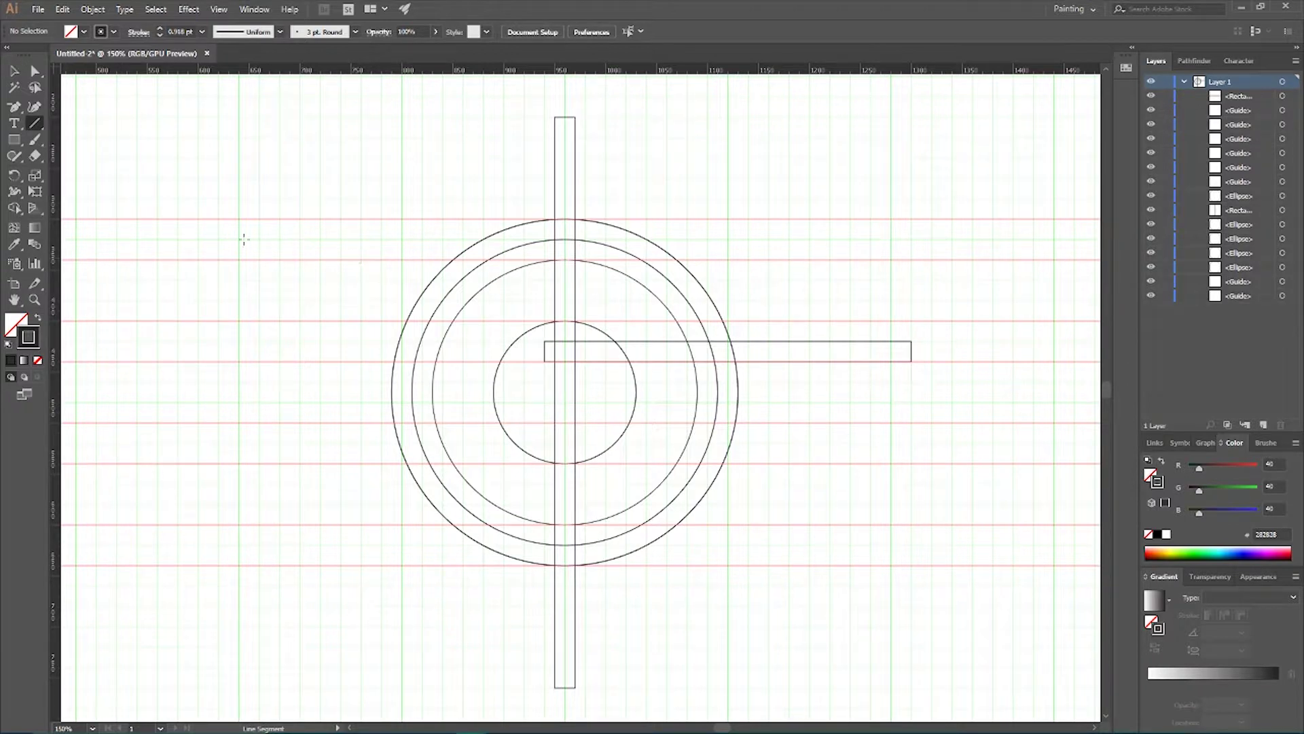
pyautogui.moveTo(912, 260); pyautogui.dragTo(239, 259)
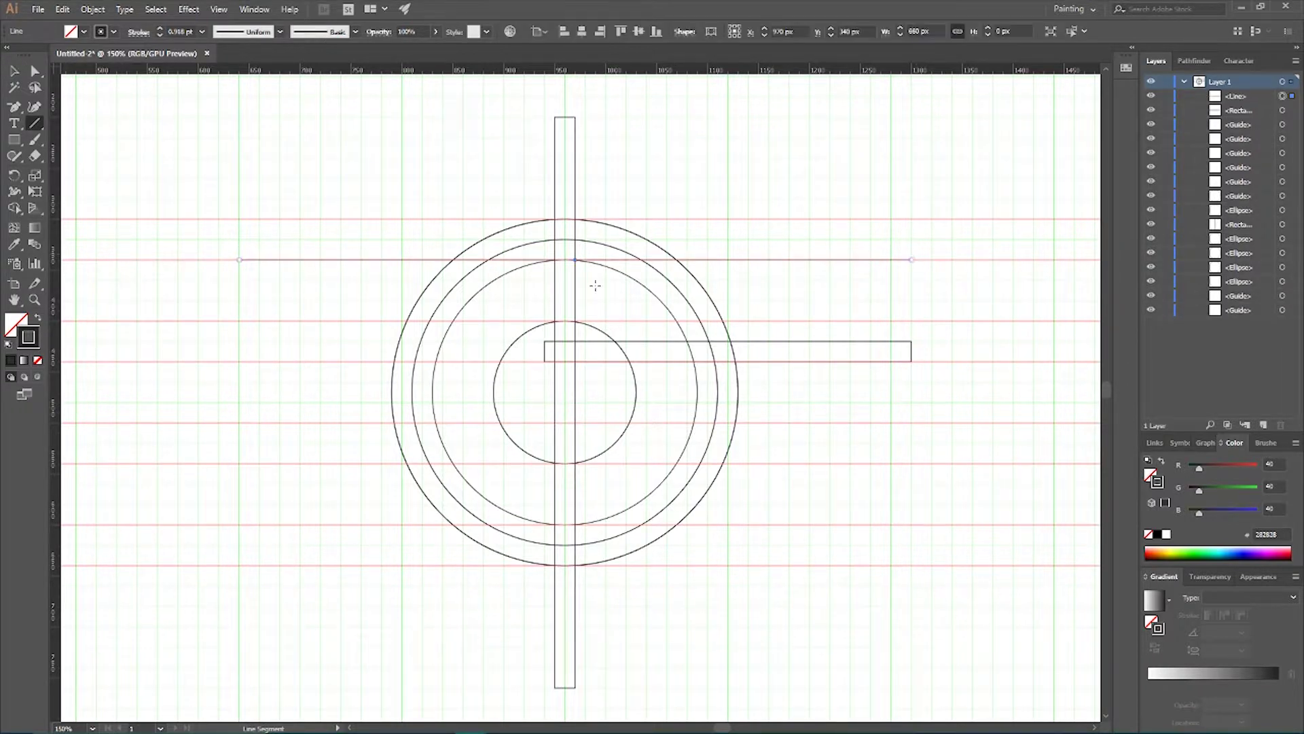
pyautogui.moveTo(912, 321); pyautogui.dragTo(239, 321)
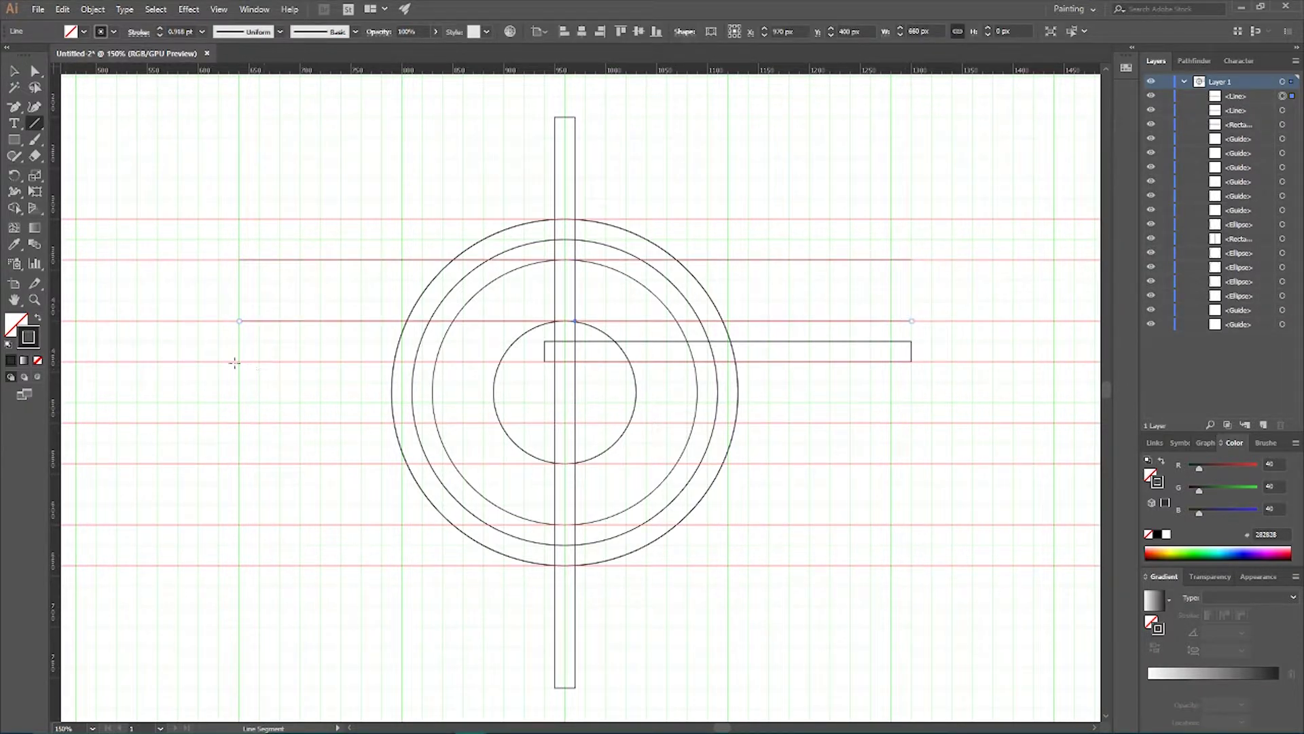
pyautogui.moveTo(920, 361); pyautogui.dragTo(239, 361)
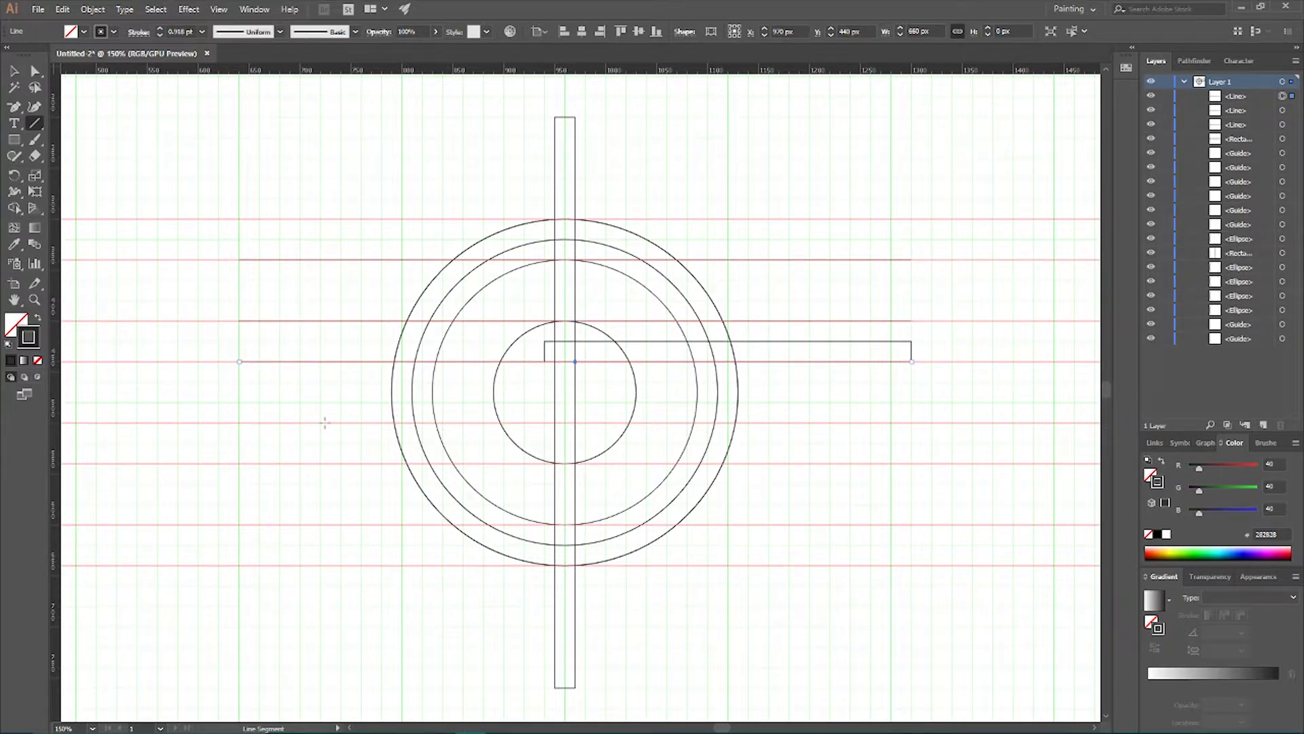
pyautogui.moveTo(911, 423); pyautogui.dragTo(239, 423)
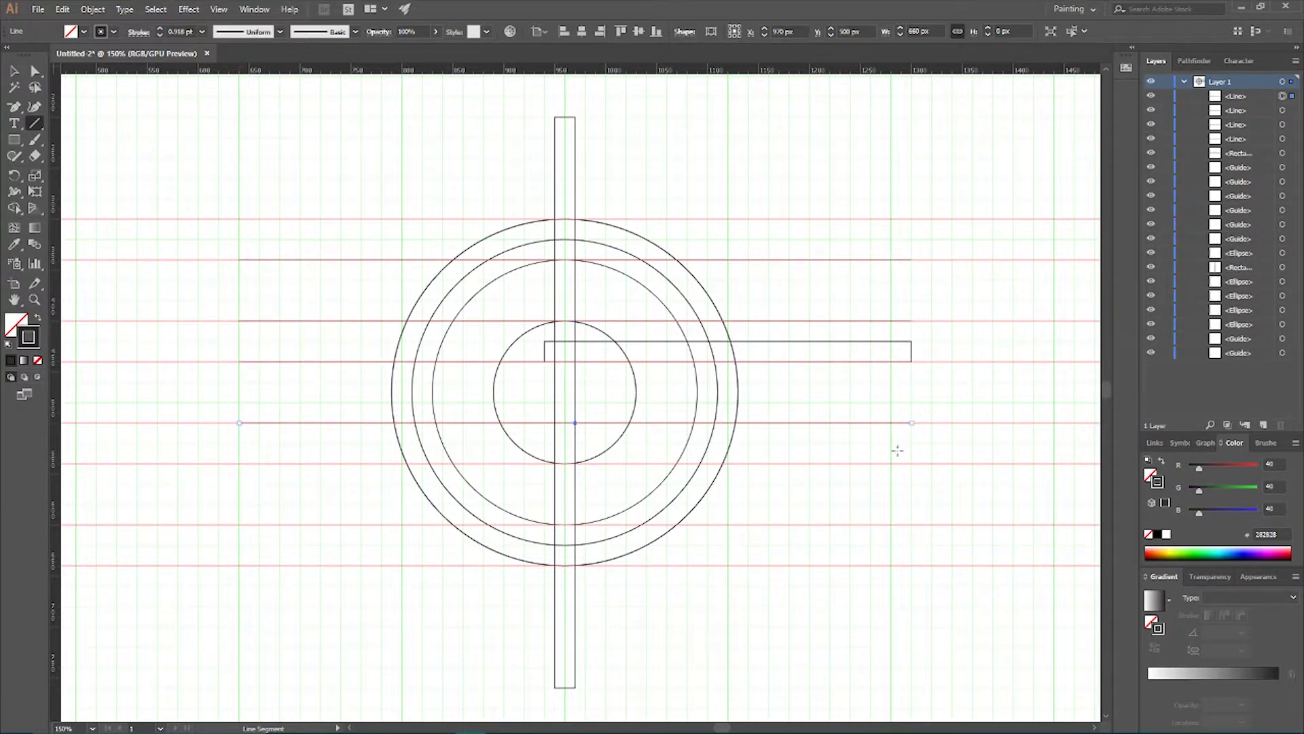
pyautogui.moveTo(891, 464); pyautogui.dragTo(239, 464)
pyautogui.moveTo(932, 525); pyautogui.dragTo(239, 524)
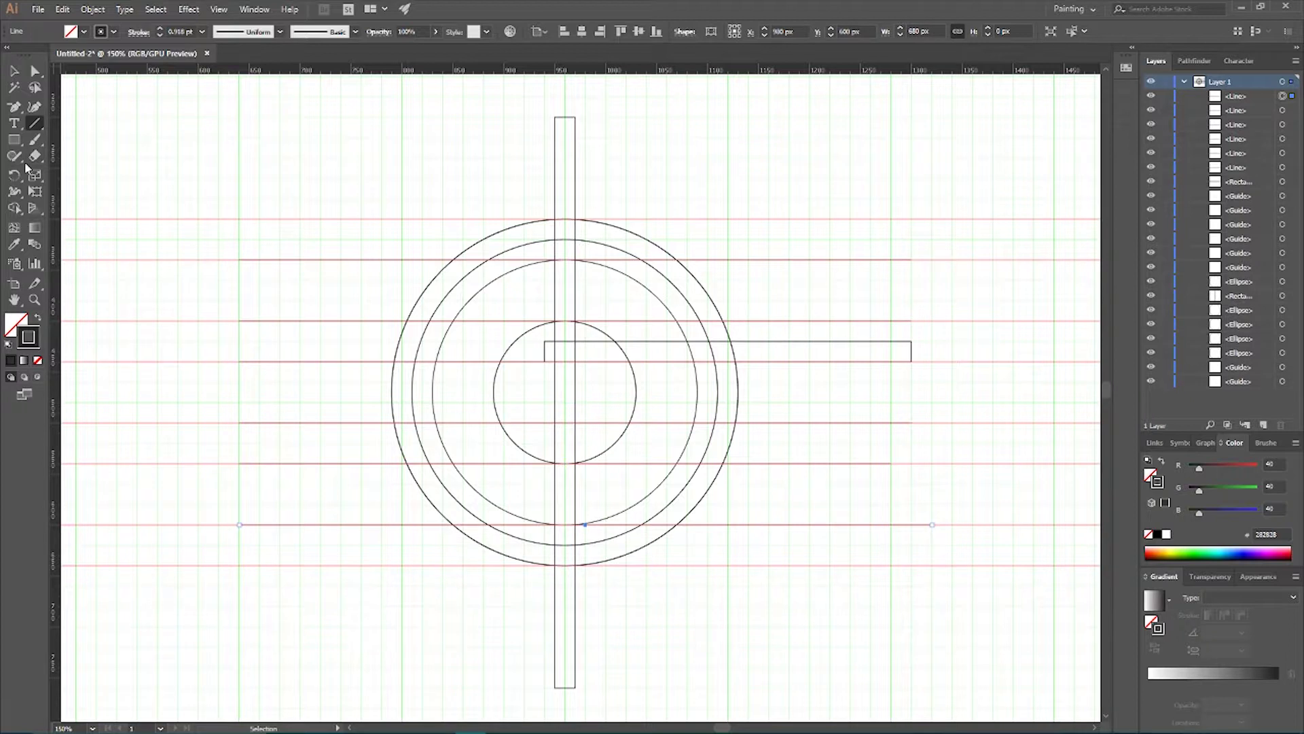
pyautogui.click(13, 72)
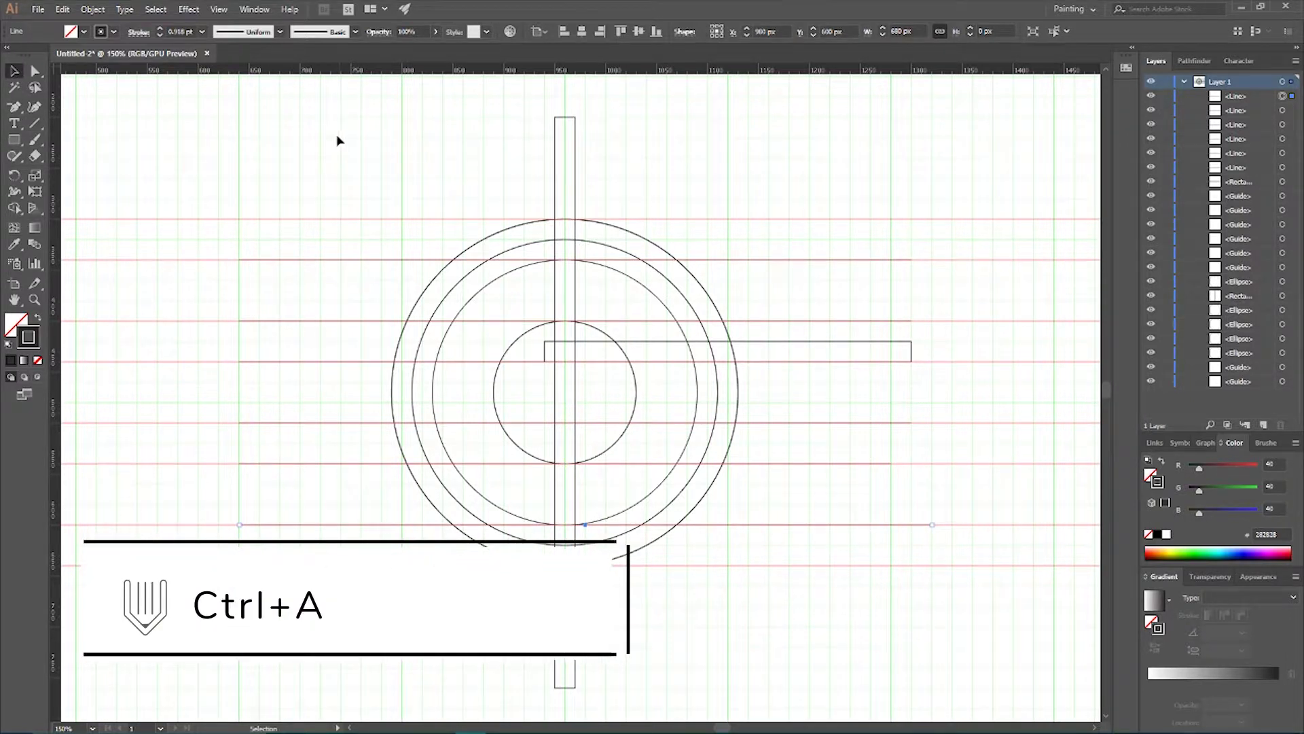
pyautogui.hotkey('ctrl', 'a')
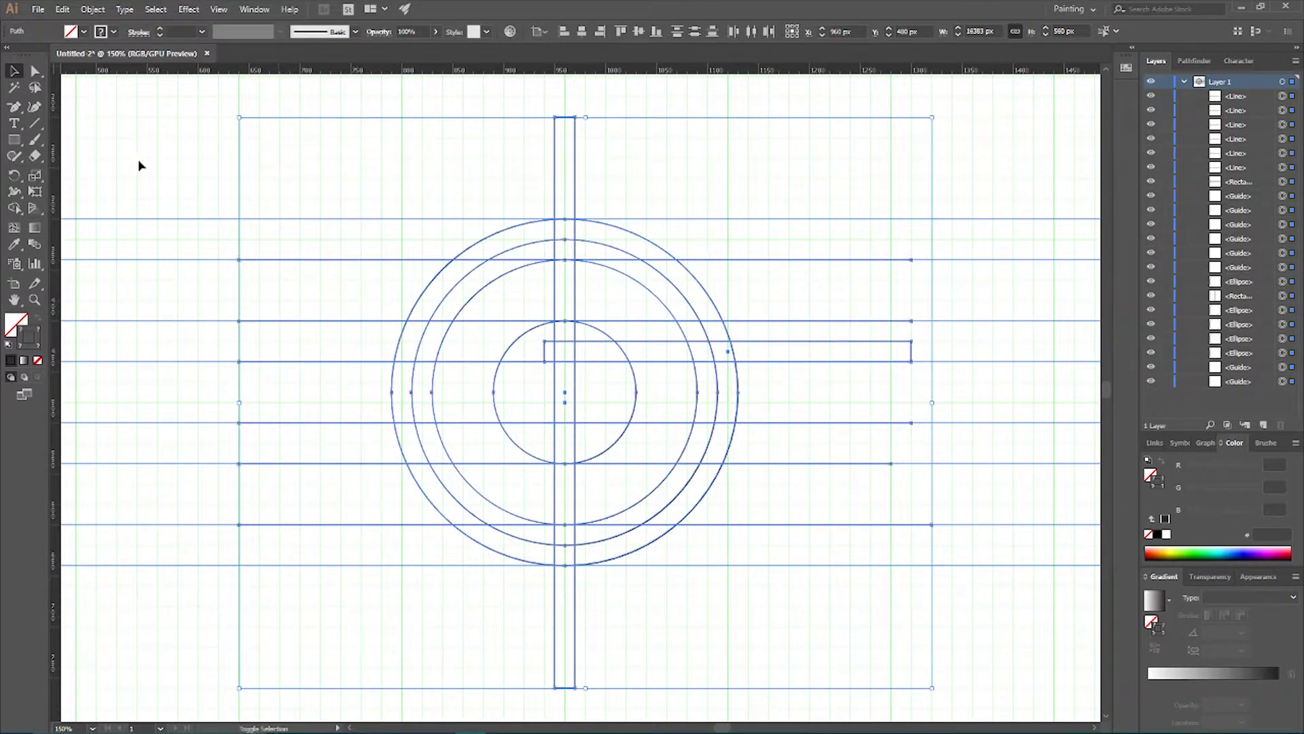
# Step: With Shape Builder, merge the vertical bar, lower ring piece and inner circle pieces
pyautogui.moveTo(125, 152); pyautogui.dragTo(175, 664)
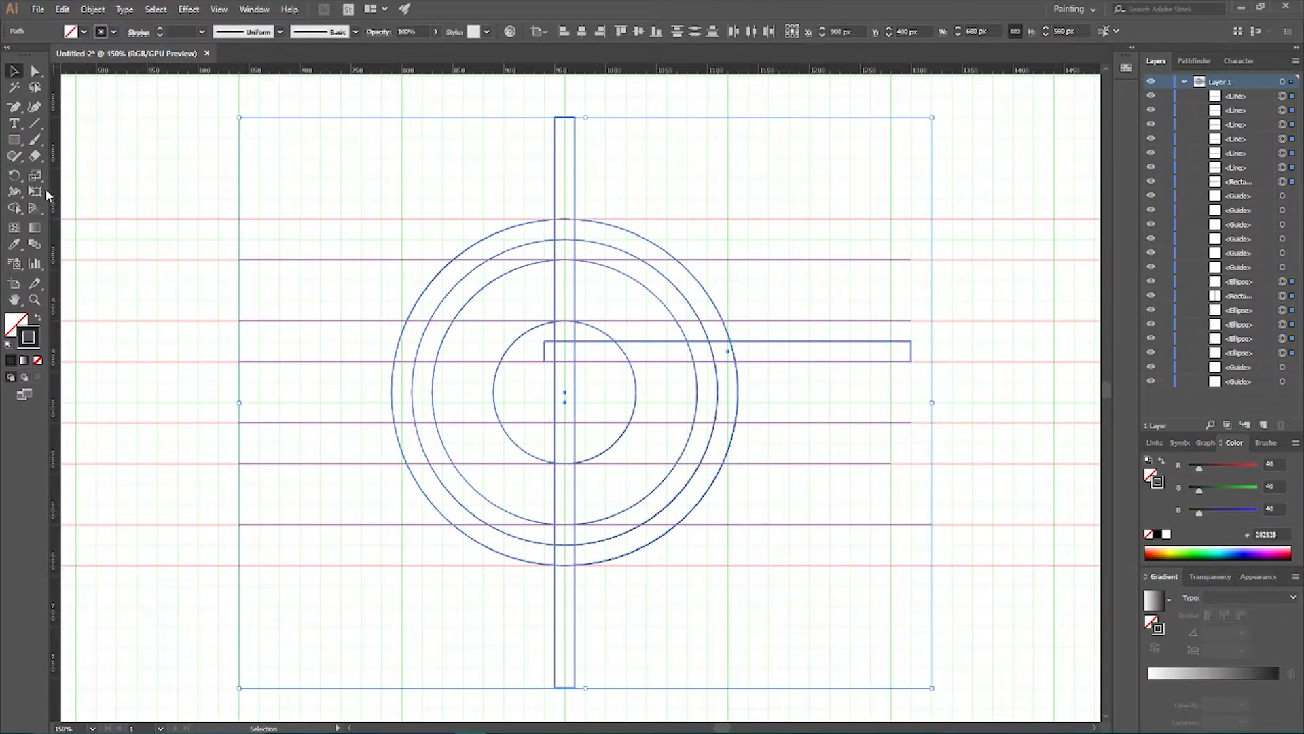
pyautogui.click(14, 208)
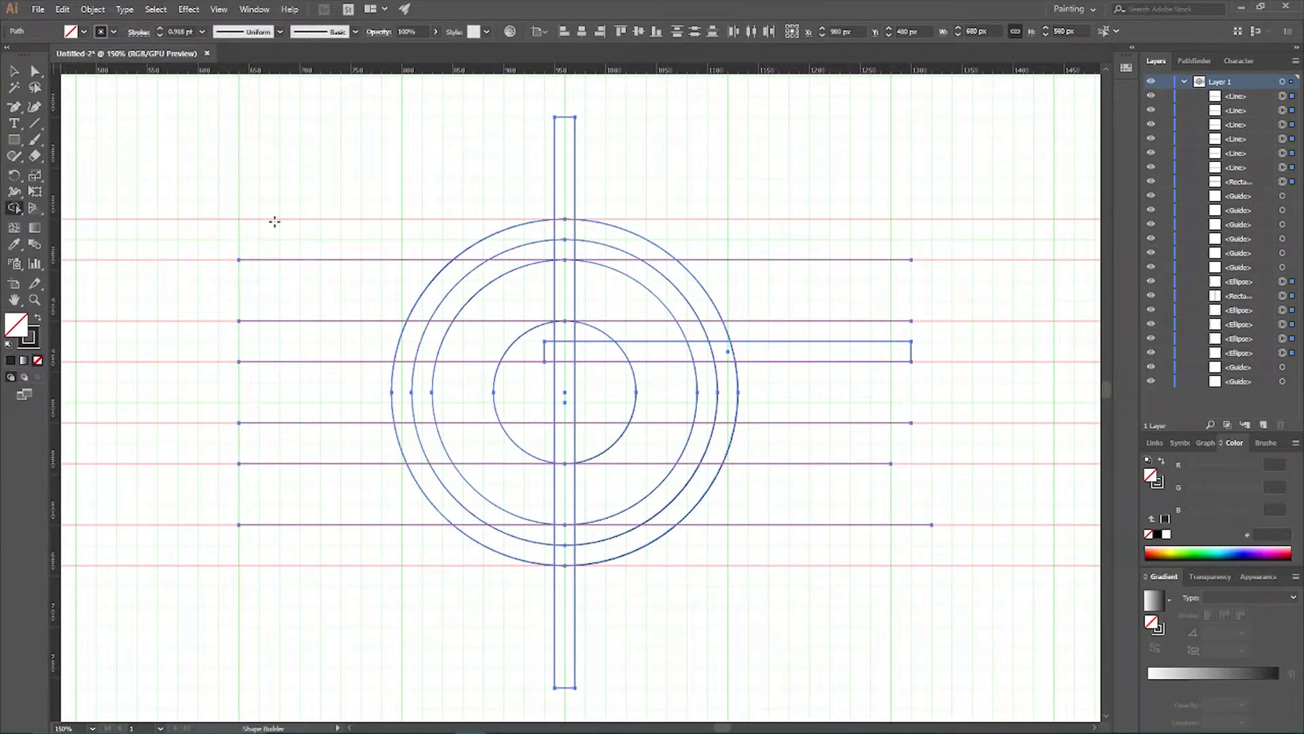
pyautogui.moveTo(564, 249)
pyautogui.mouseDown()
pyautogui.moveTo(554, 413)
pyautogui.moveTo(565, 537)
pyautogui.moveTo(457, 489)
pyautogui.moveTo(425, 429)
pyautogui.moveTo(426, 359)
pyautogui.moveTo(462, 287)
pyautogui.moveTo(405, 325)
pyautogui.moveTo(451, 303)
pyautogui.moveTo(484, 264)
pyautogui.moveTo(545, 251)
pyautogui.moveTo(657, 276)
pyautogui.moveTo(701, 337)
pyautogui.moveTo(702, 439)
pyautogui.moveTo(684, 474)
pyautogui.moveTo(567, 538)
pyautogui.mouseUp()
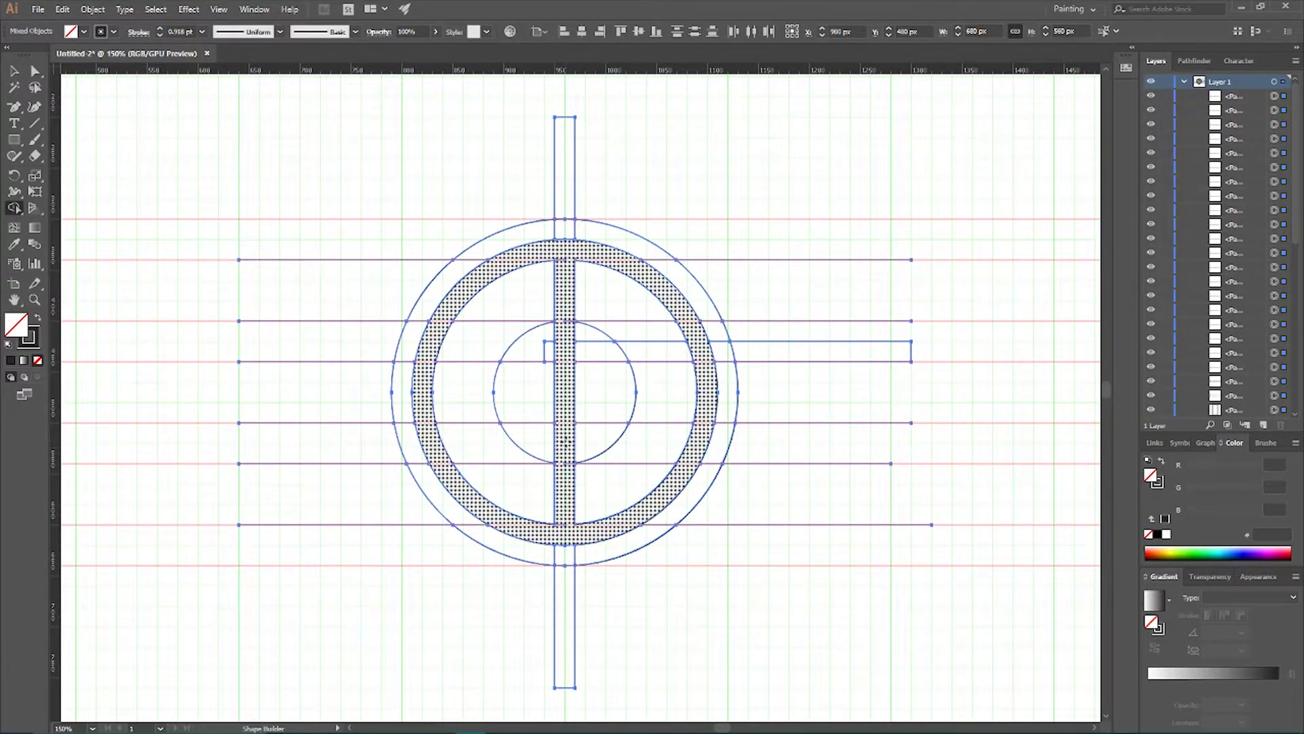
pyautogui.moveTo(565, 436)
pyautogui.mouseDown()
pyautogui.moveTo(543, 443)
pyautogui.moveTo(588, 440)
pyautogui.moveTo(579, 435)
pyautogui.mouseUp()
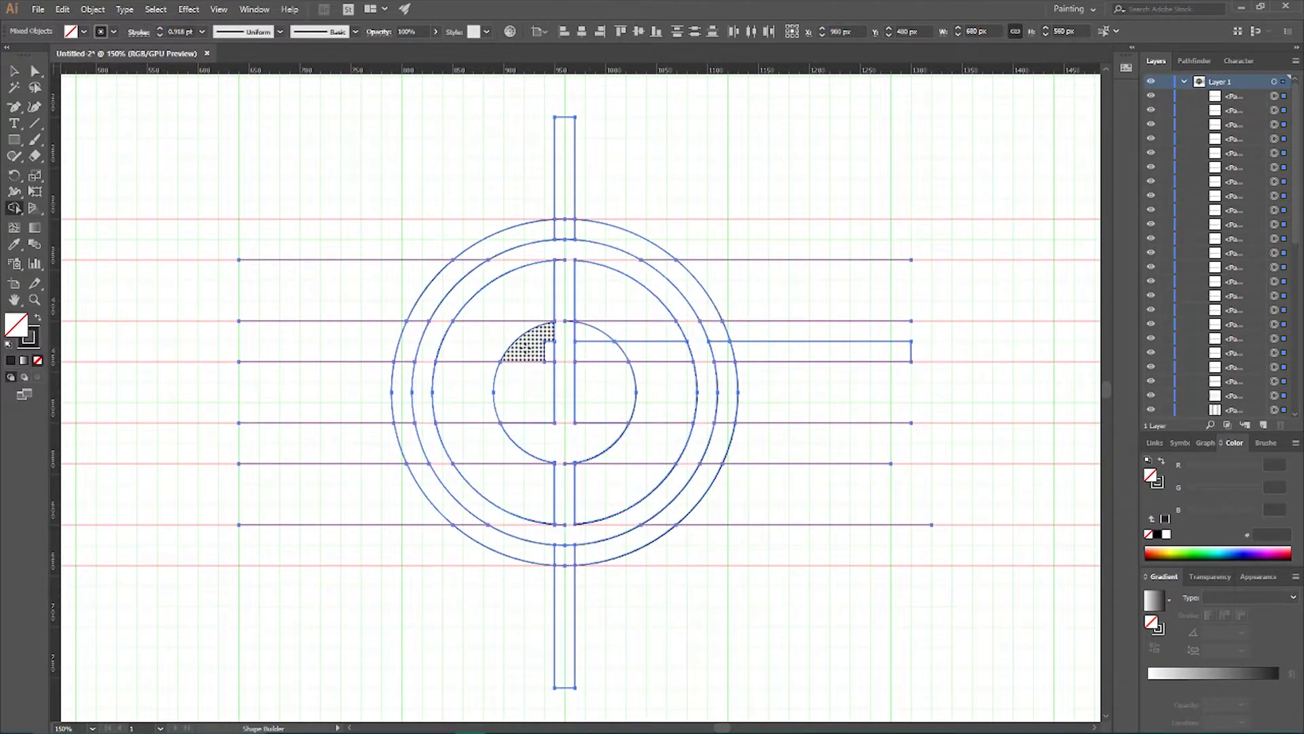
pyautogui.moveTo(527, 347)
pyautogui.mouseDown()
pyautogui.moveTo(576, 351)
pyautogui.moveTo(576, 339)
pyautogui.moveTo(596, 355)
pyautogui.moveTo(661, 356)
pyautogui.moveTo(629, 355)
pyautogui.mouseUp()
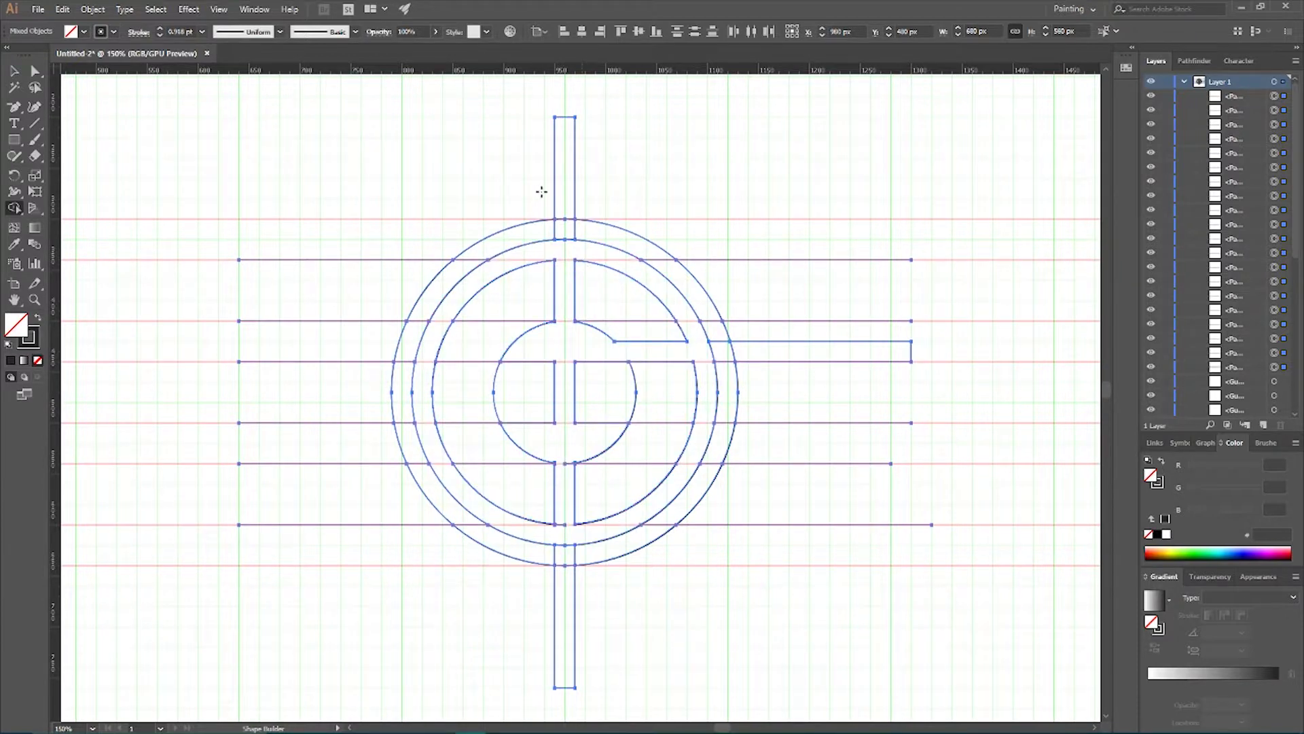
# Step: Merge the upper quarters and inner rectangle into the ring, dropping the stray right arc
pyautogui.hotkey('ctrl', '+')
pyautogui.hotkey('ctrl', '+')
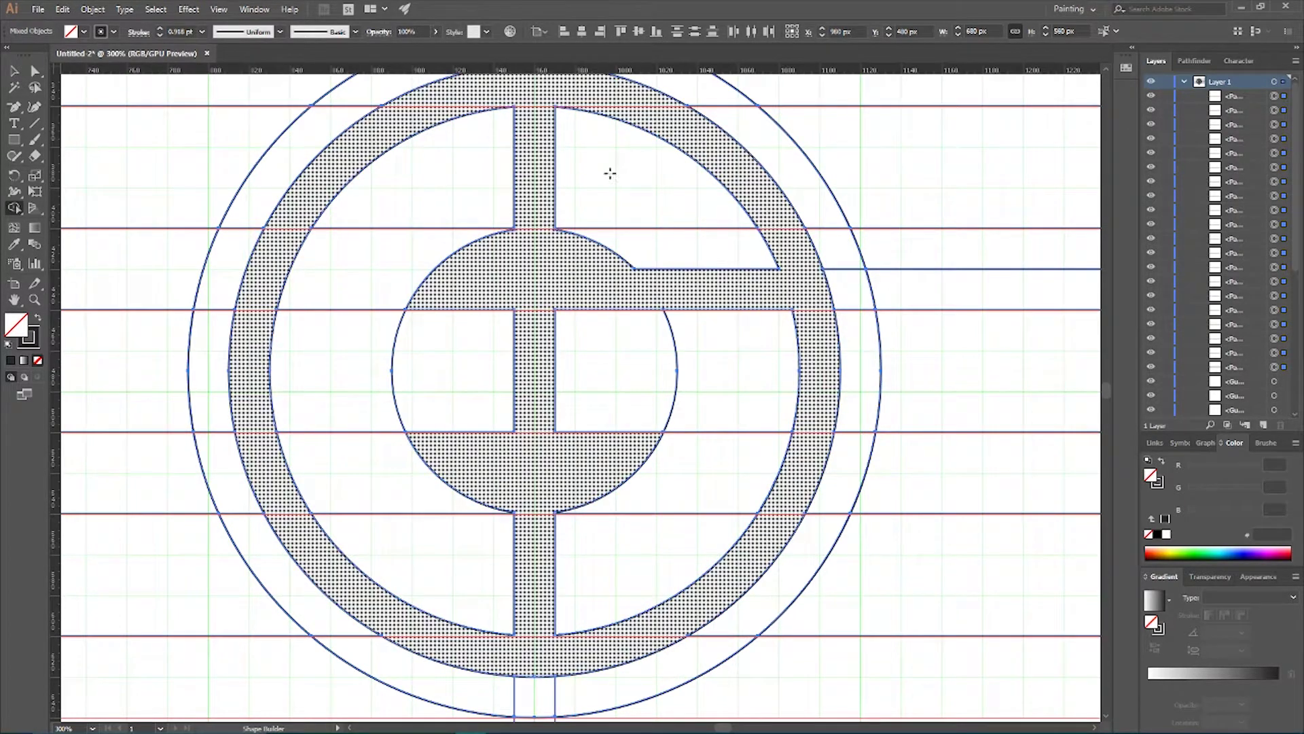
pyautogui.moveTo(597, 166); pyautogui.dragTo(664, 238)
pyautogui.moveTo(392, 233)
pyautogui.mouseDown()
pyautogui.moveTo(366, 267)
pyautogui.moveTo(336, 350)
pyautogui.moveTo(346, 449)
pyautogui.moveTo(405, 567)
pyautogui.mouseUp()
pyautogui.click(426, 365)
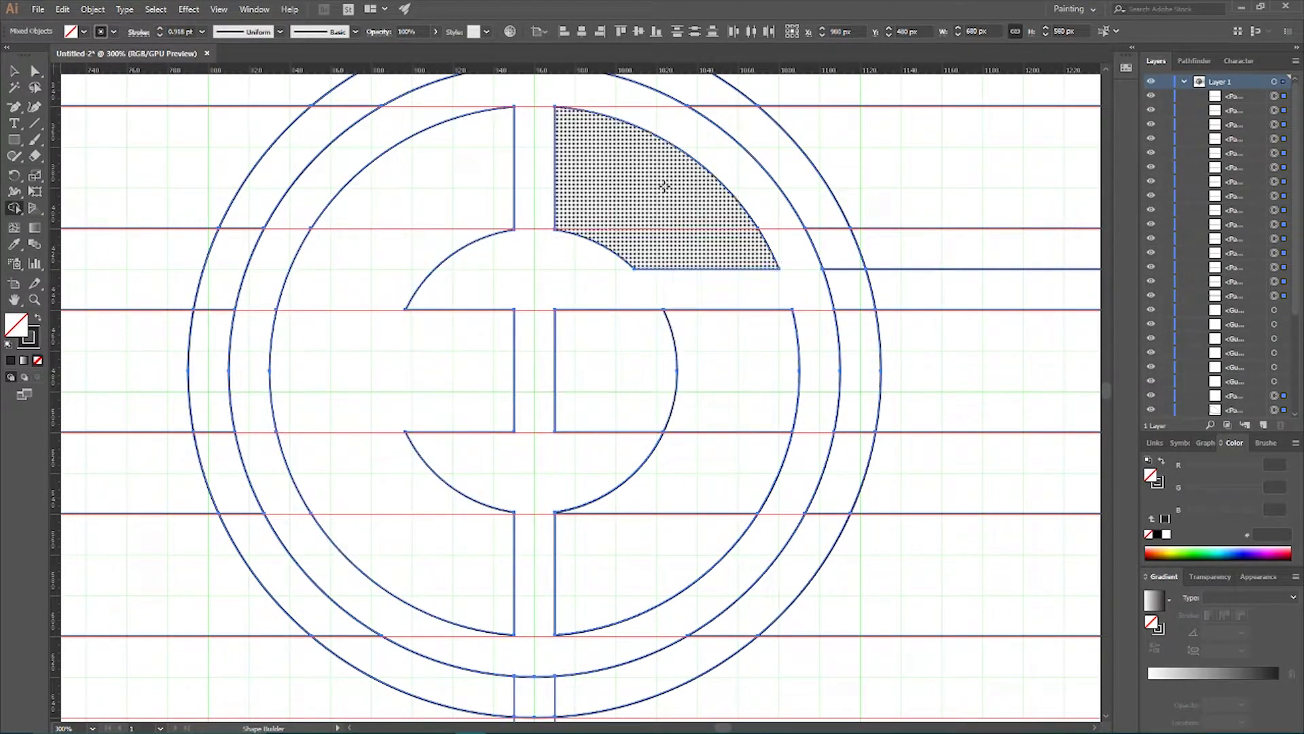
pyautogui.moveTo(692, 357)
pyautogui.mouseDown()
pyautogui.moveTo(716, 384)
pyautogui.moveTo(713, 544)
pyautogui.mouseUp()
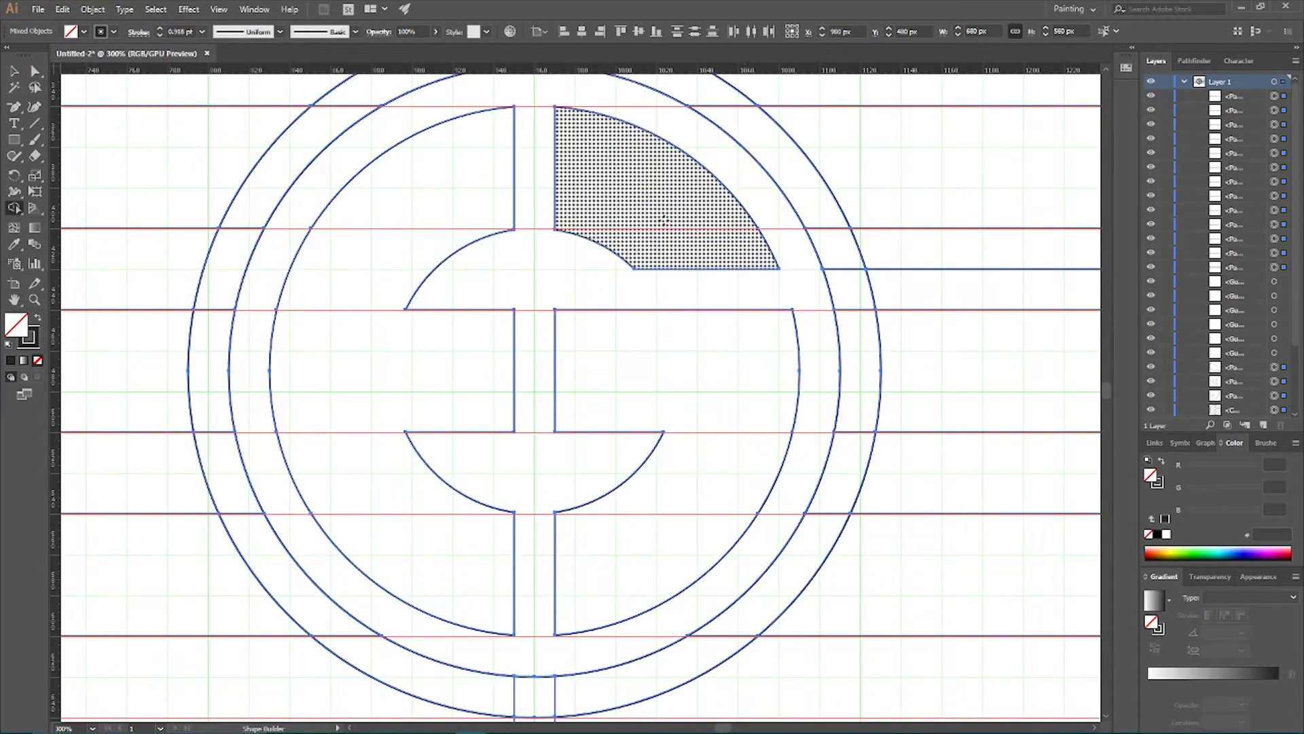
pyautogui.scroll(2, 78, 316)
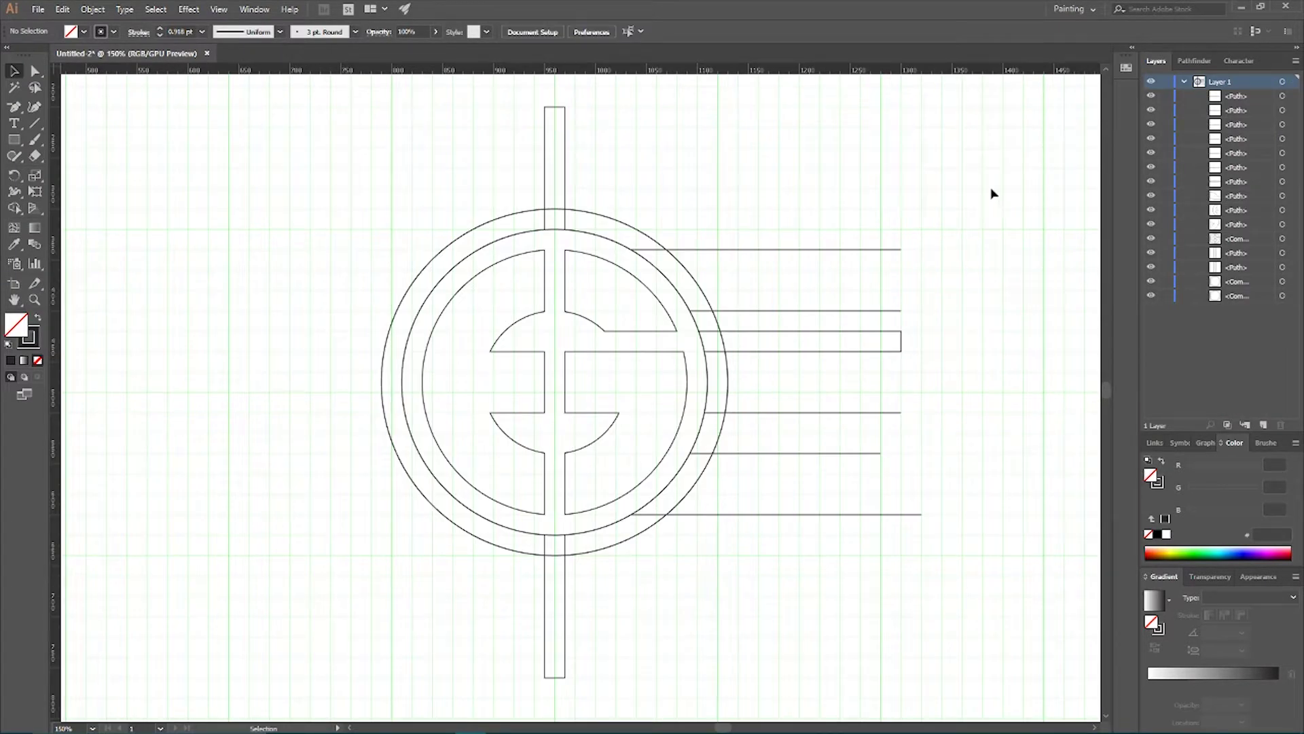
# Step: Delete the leftover horizontal lines and both protruding ends of the vertical bar
pyautogui.moveTo(948, 208); pyautogui.dragTo(827, 652)
pyautogui.press('Delete')
pyautogui.moveTo(480, 126); pyautogui.dragTo(801, 161)
pyautogui.press('Delete')
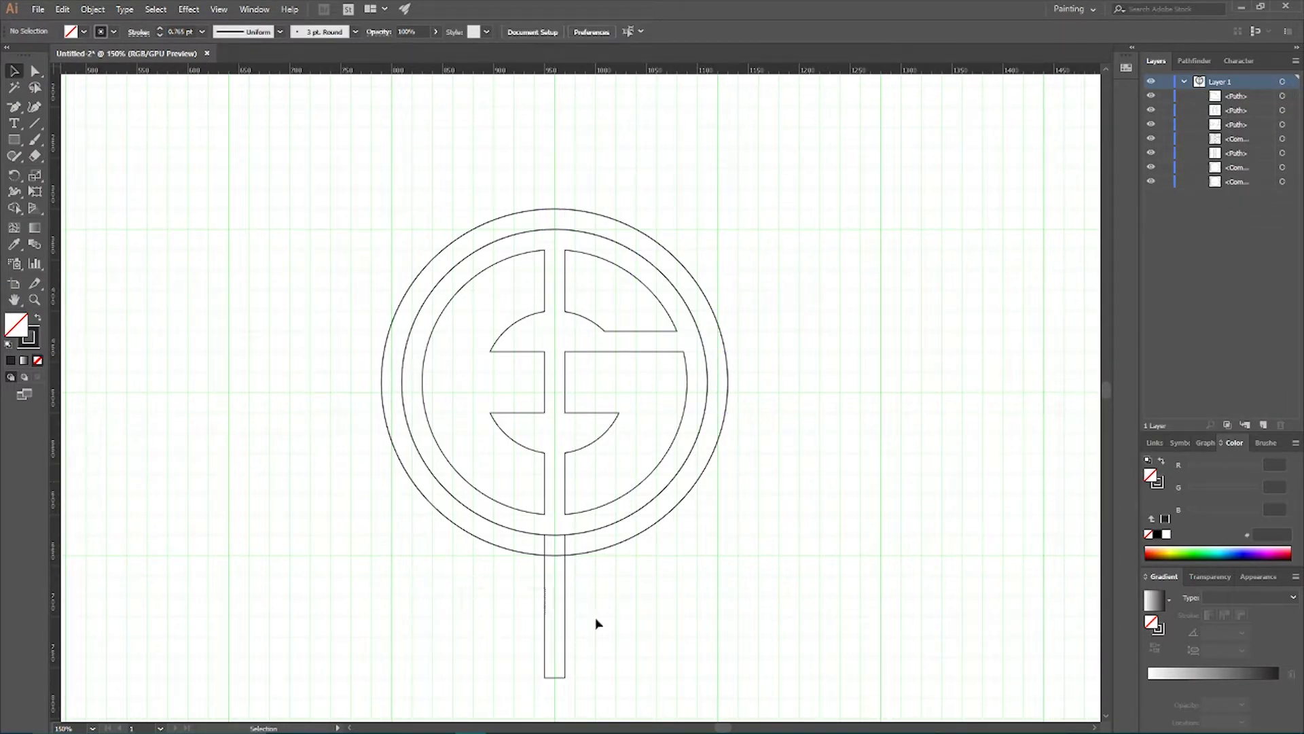
pyautogui.moveTo(596, 623); pyautogui.dragTo(530, 597)
pyautogui.press('Delete')
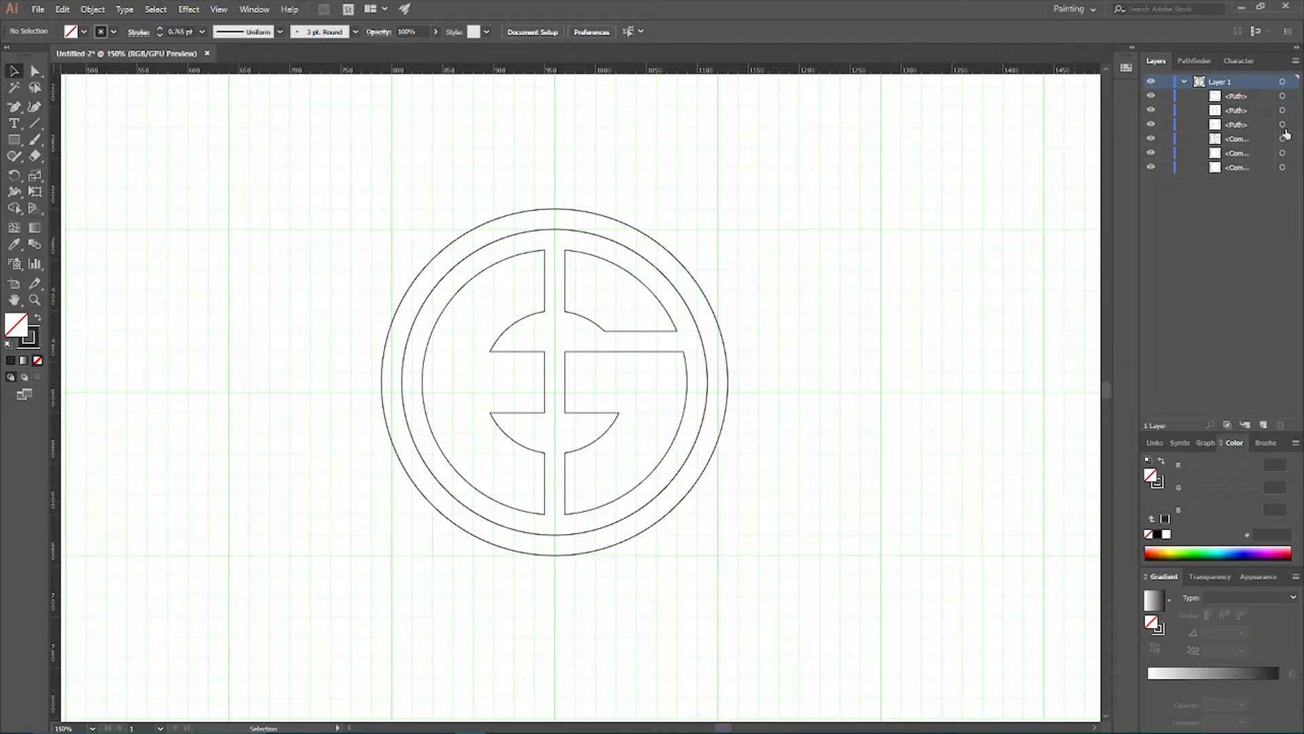
# Step: Release the outer ring and inner shape compound paths into separate paths
pyautogui.click(1282, 153)
pyautogui.rightClick(726, 349)
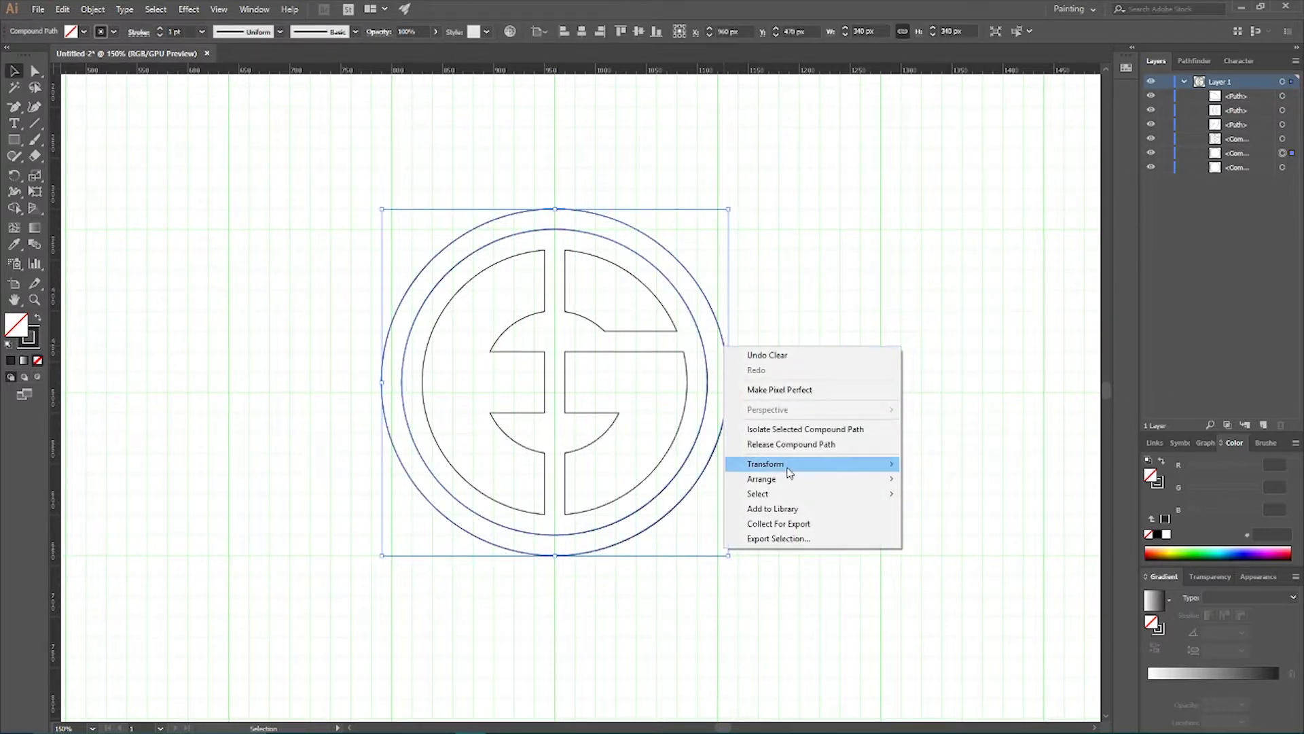
pyautogui.click(789, 442)
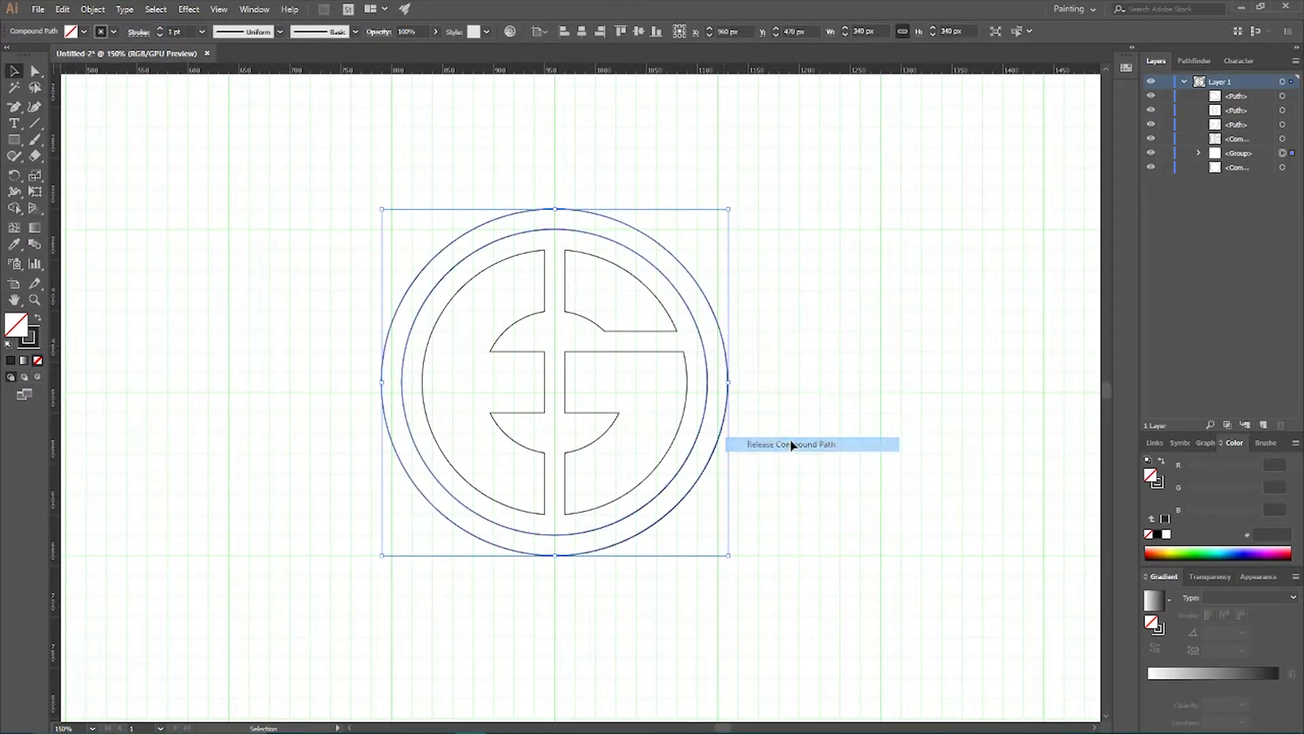
pyautogui.click(1282, 139)
pyautogui.rightClick(703, 383)
pyautogui.click(771, 481)
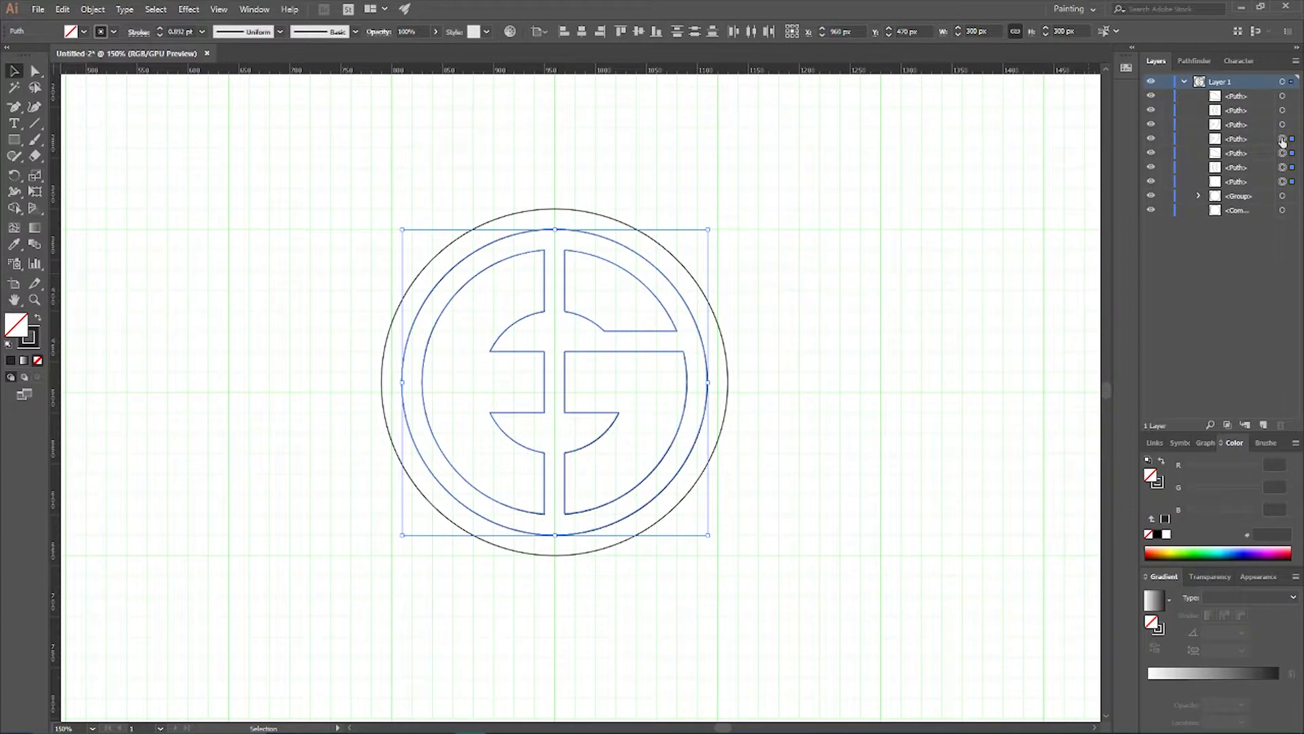
# Step: Ungroup the two outer circles, fill them dark, and combine them into one compound ring
pyautogui.click(1283, 153)
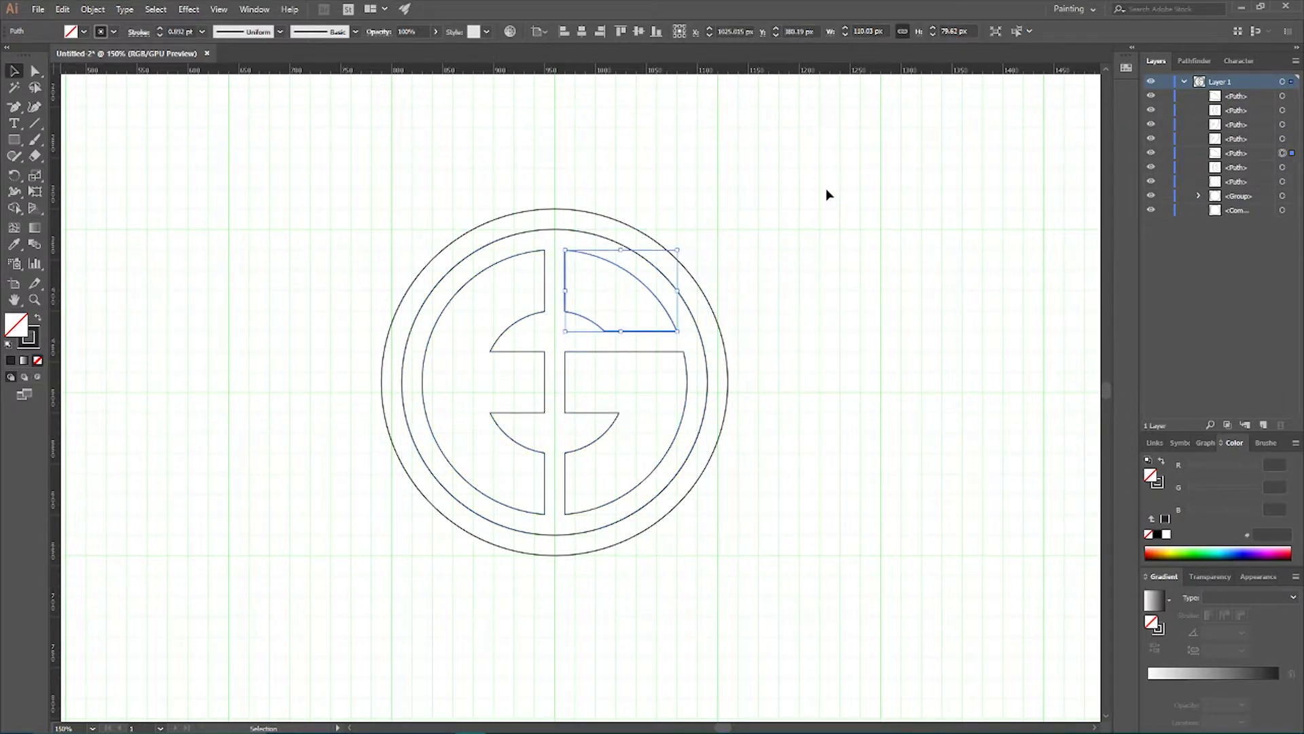
pyautogui.click(1283, 196)
pyautogui.hotkey('ctrl', 'shift', 'g')
pyautogui.click(38, 319)
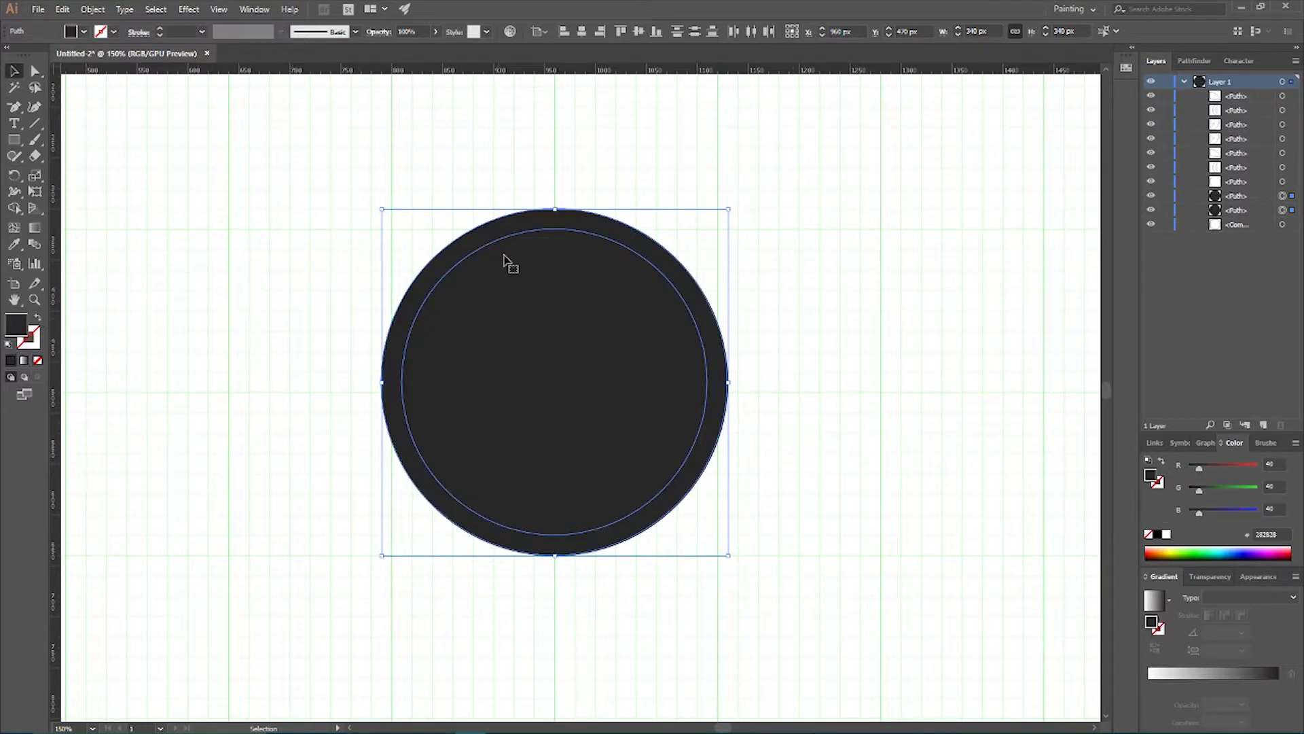
pyautogui.click(37, 318)
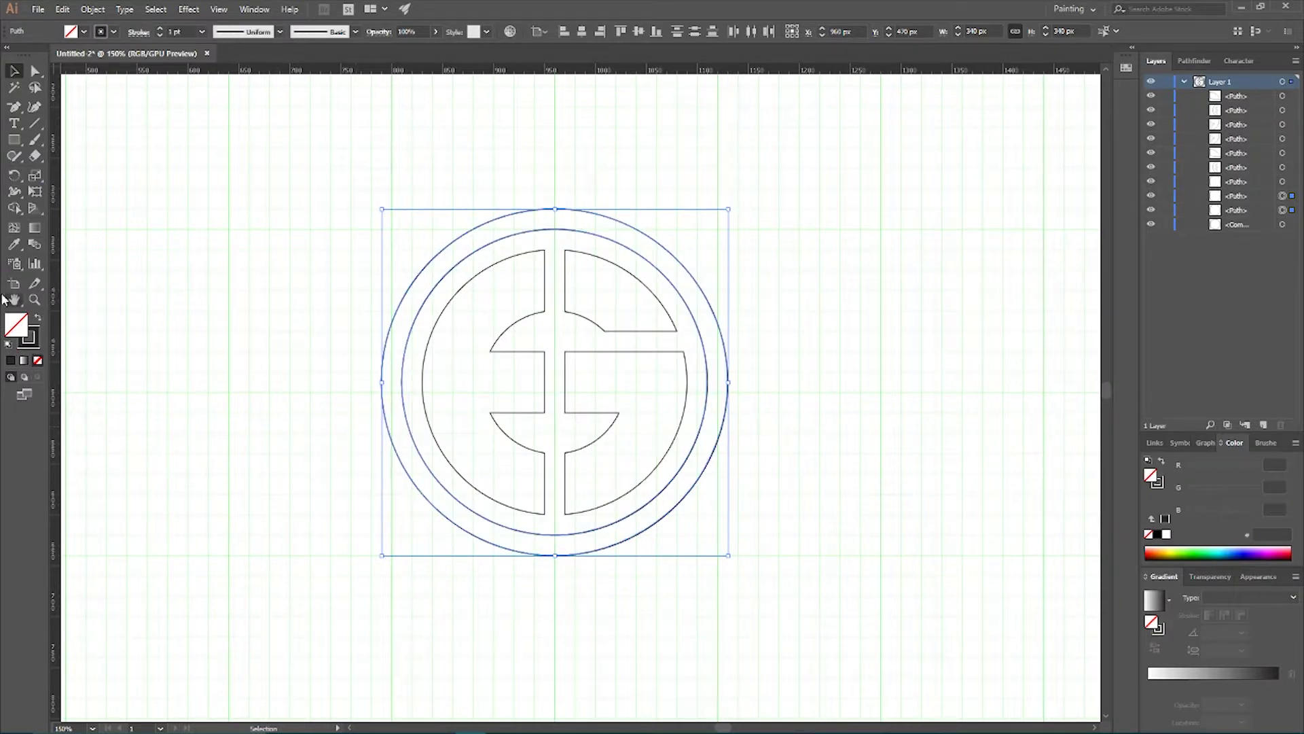
pyautogui.click(38, 318)
pyautogui.hotkey('ctrl', '8')
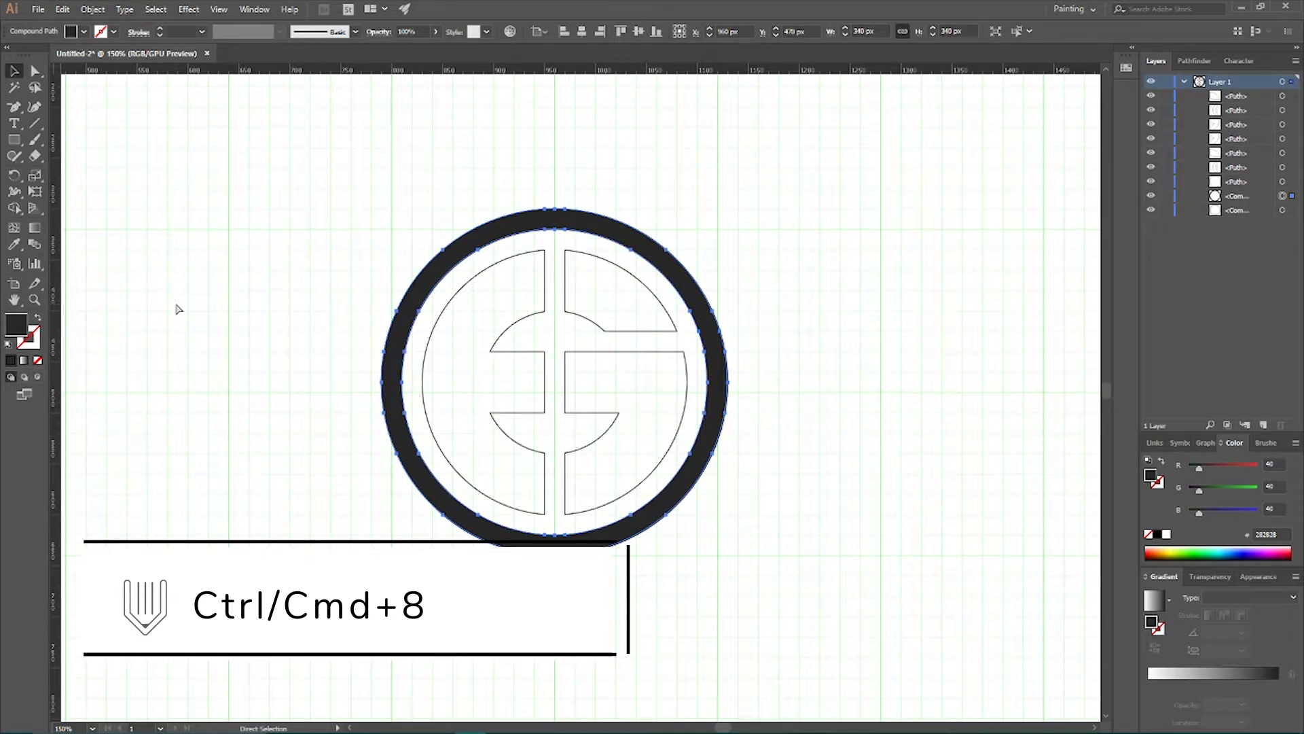
pyautogui.press('v')
pyautogui.click(451, 300)
# Step: Group the E and G letter pieces and fill them dark with no outline
pyautogui.keyDown('shift'); pyautogui.click(583, 323); pyautogui.keyUp('shift')
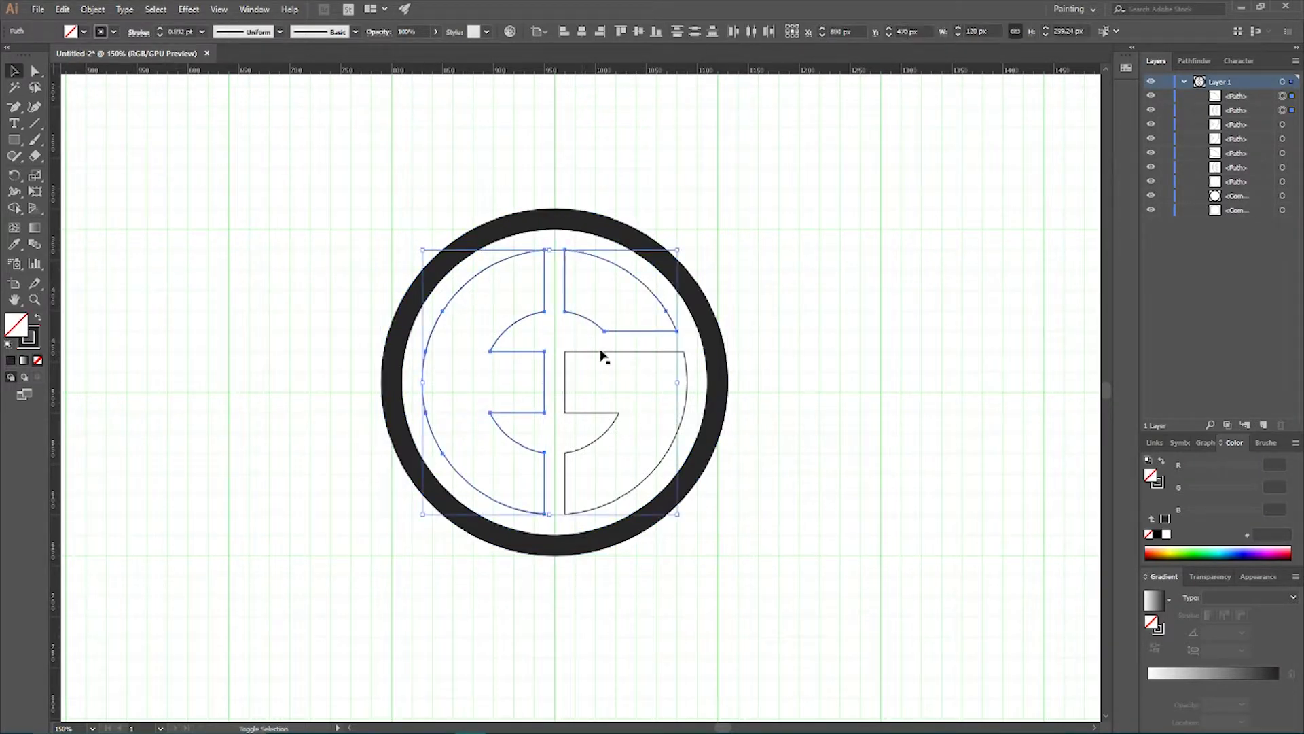
pyautogui.keyDown('shift'); pyautogui.click(599, 352); pyautogui.keyUp('shift')
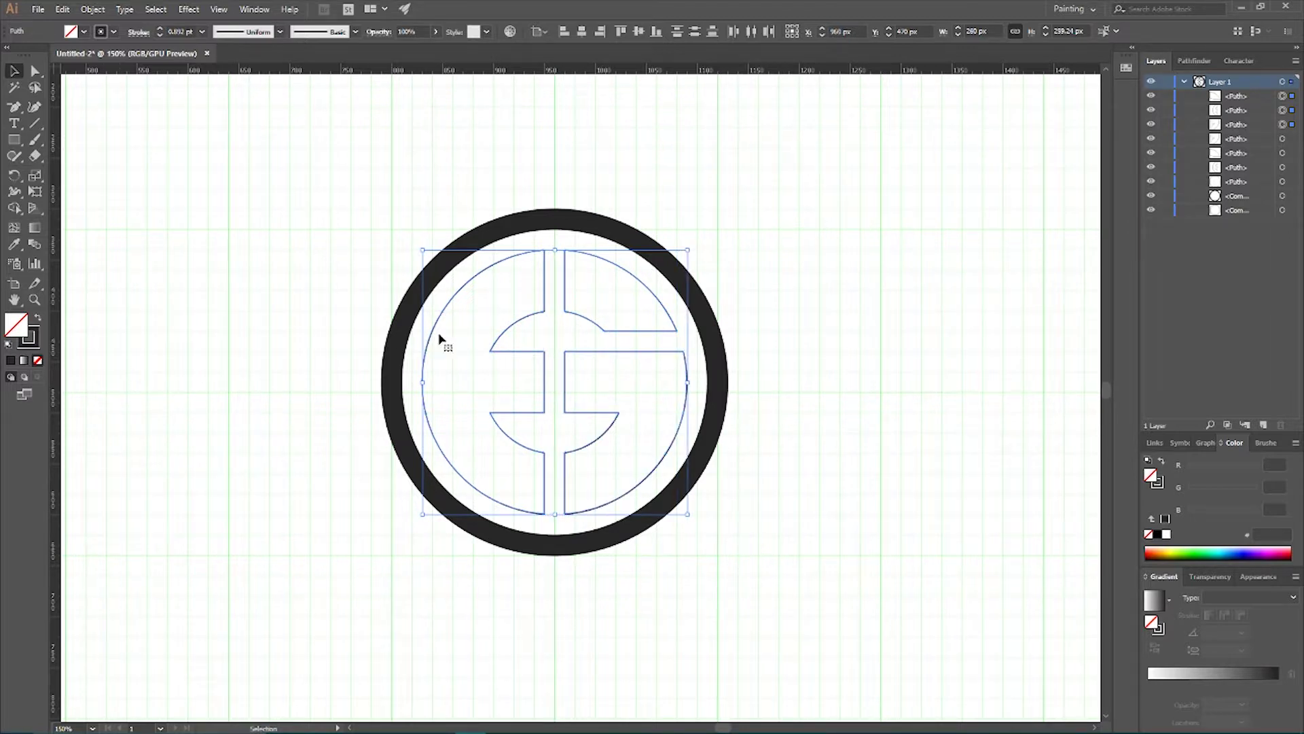
pyautogui.rightClick(496, 334)
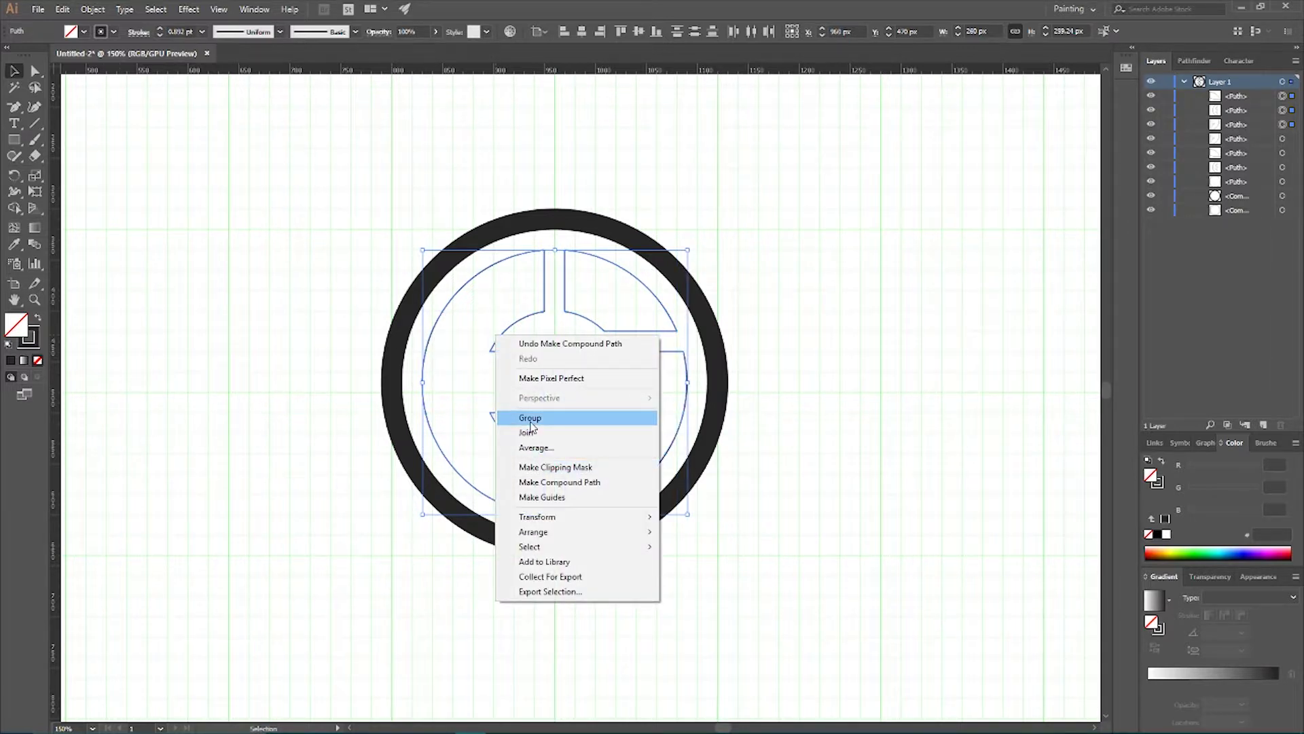
pyautogui.click(531, 418)
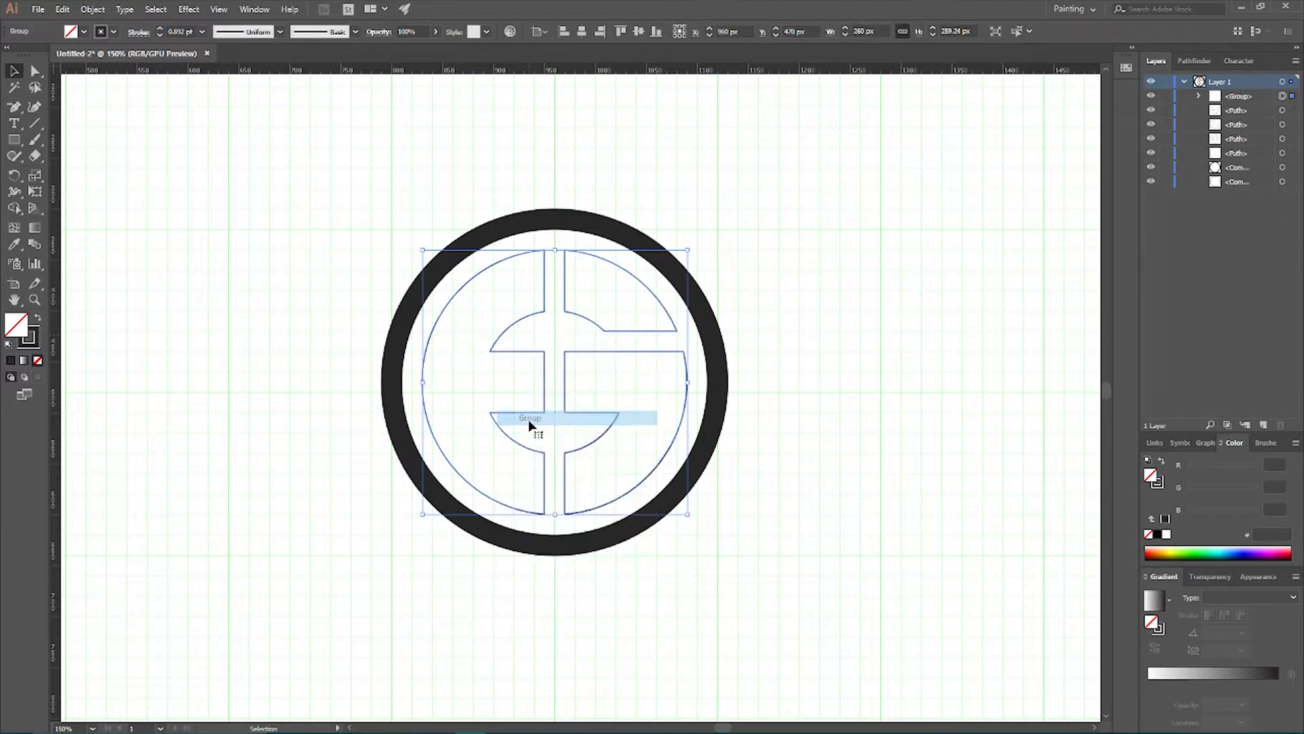
pyautogui.click(40, 321)
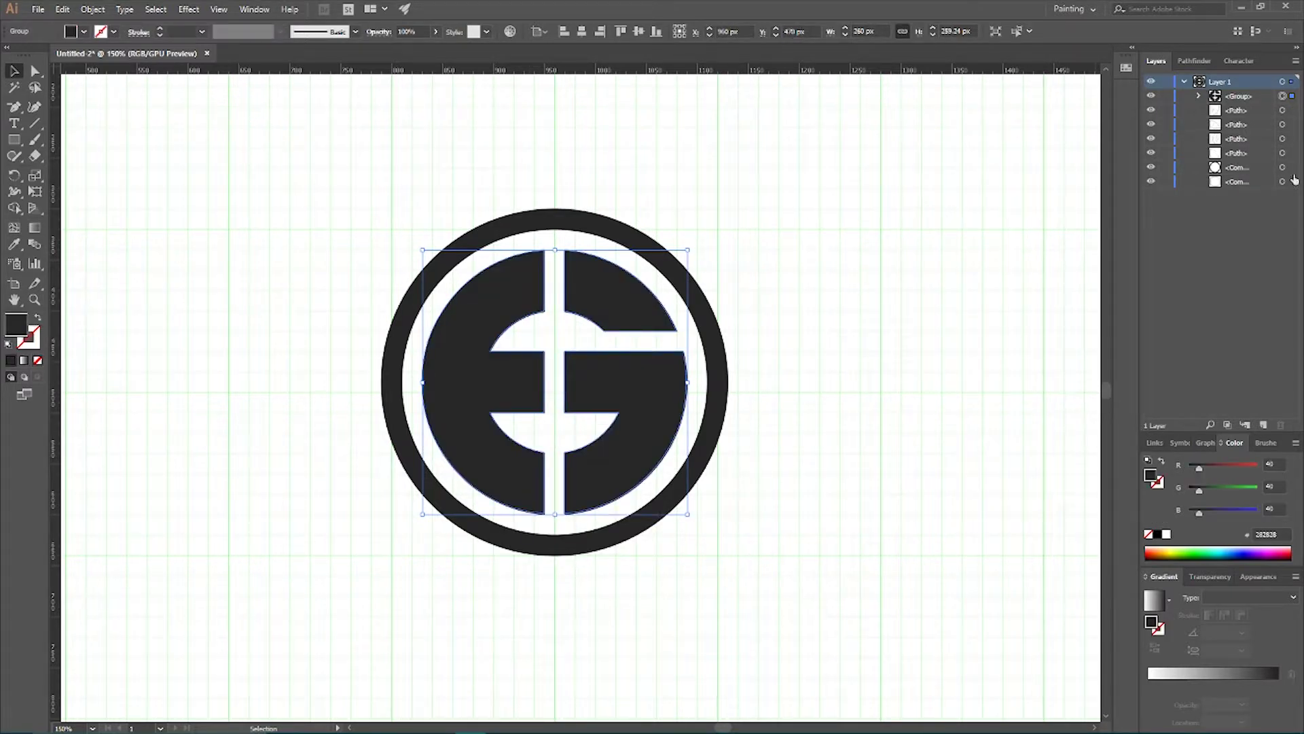
# Step: Delete the leftover outline paths and the duplicate ring from the Layers panel
pyautogui.click(1282, 111)
pyautogui.press('Delete')
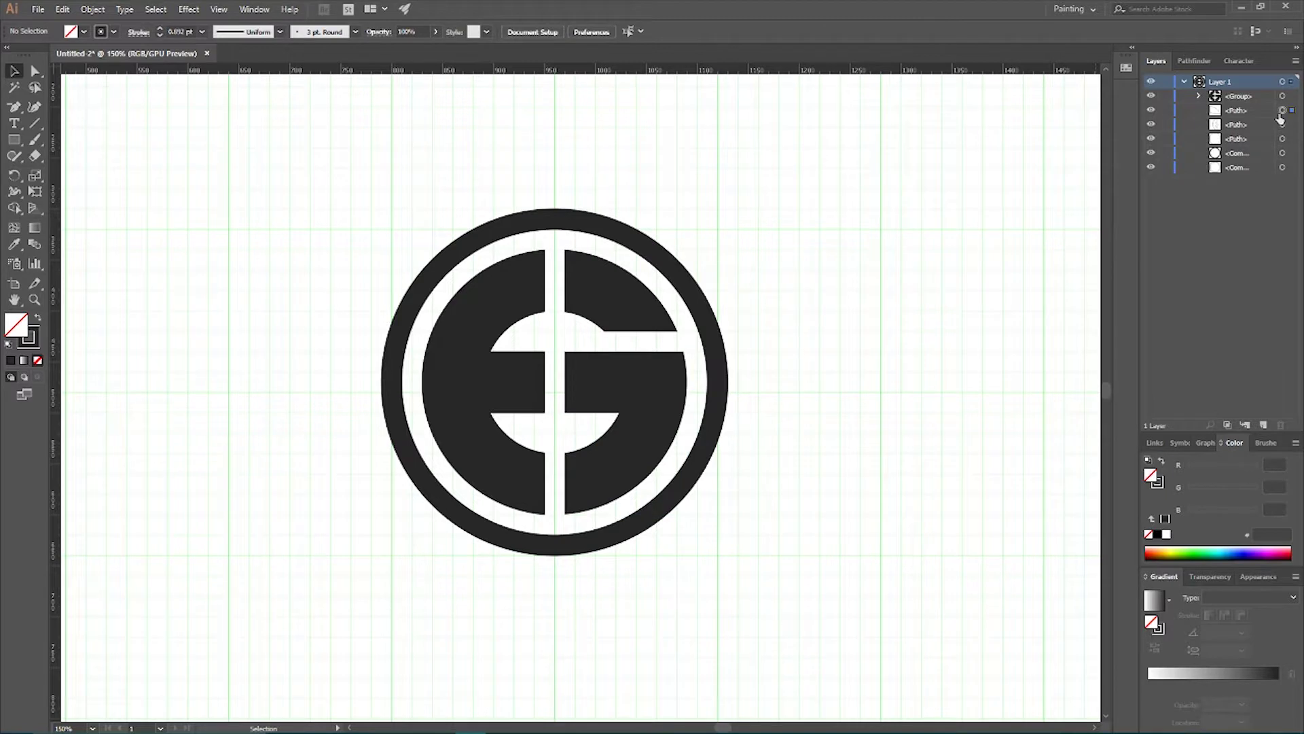
pyautogui.click(1282, 111)
pyautogui.press('Delete')
pyautogui.click(1282, 110)
pyautogui.press('Delete')
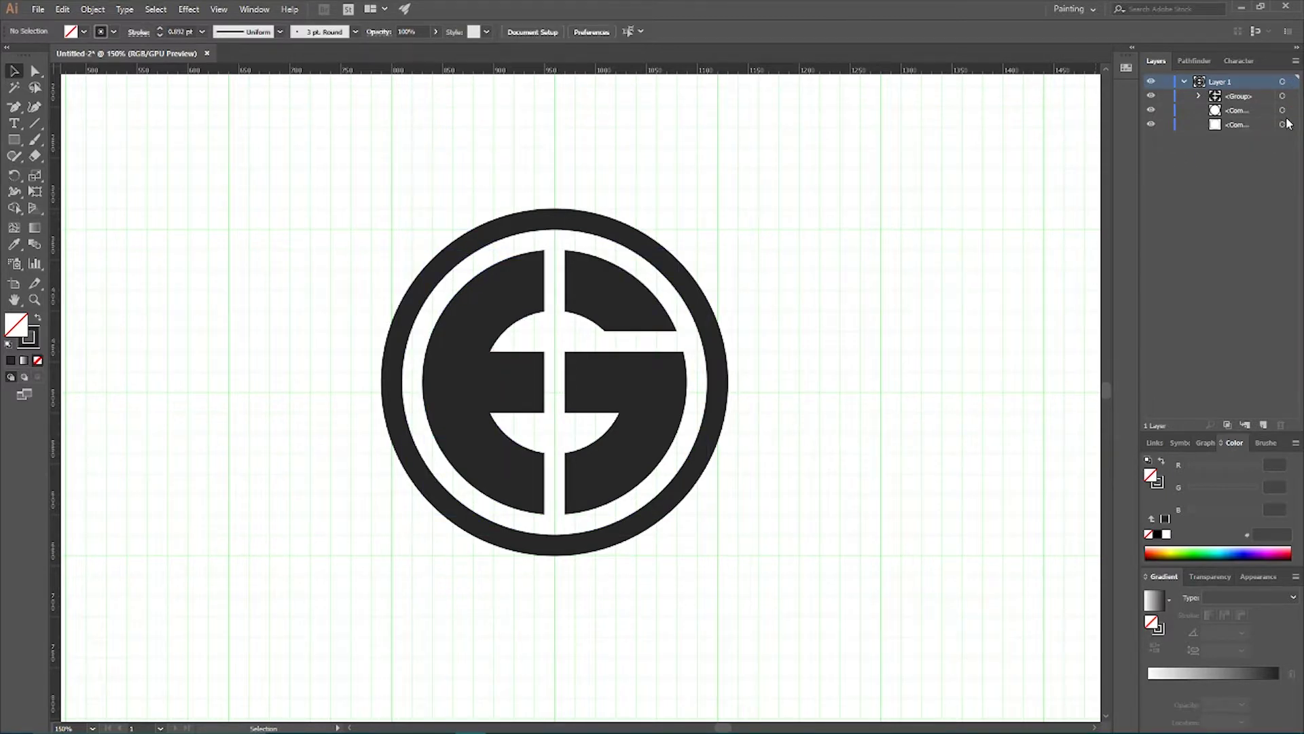
pyautogui.click(1282, 124)
pyautogui.press('Delete')
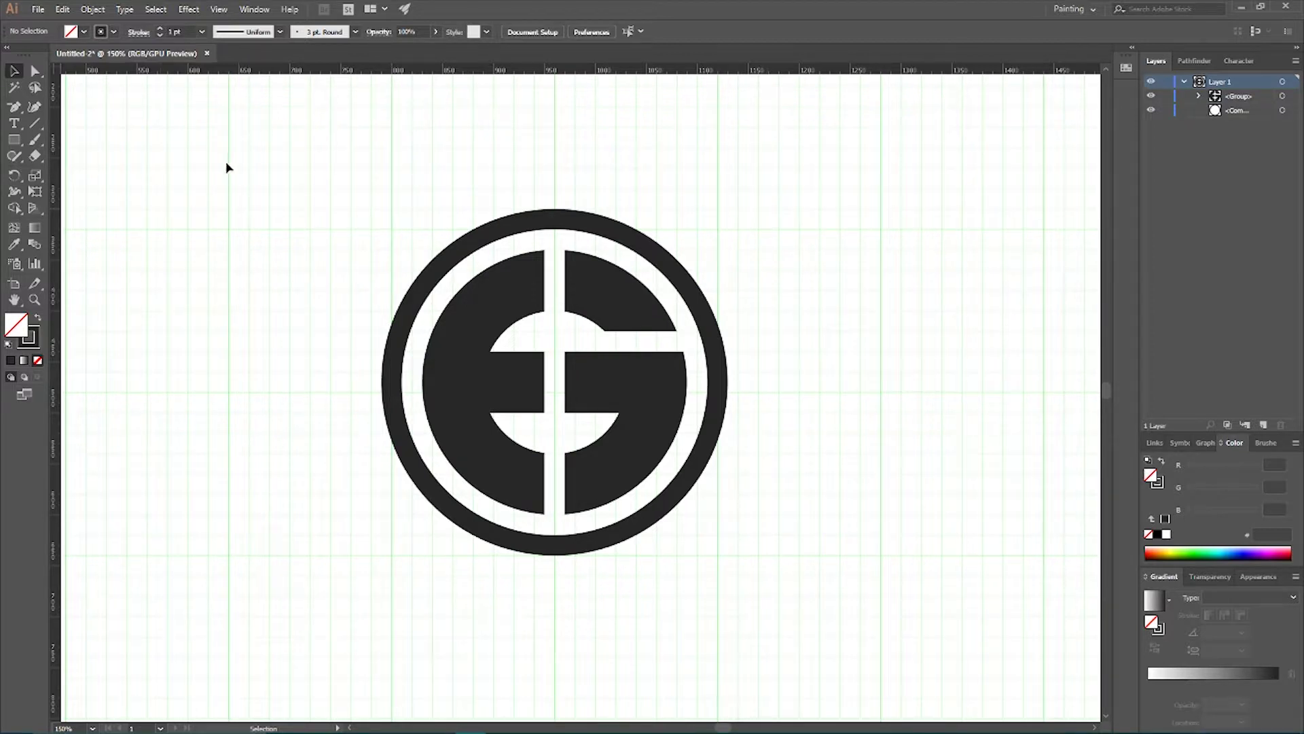
# Step: Fill the whole logo, ring and EG letters, with light green 7ff782
pyautogui.moveTo(227, 166); pyautogui.dragTo(822, 578)
pyautogui.doubleClick(13, 327)
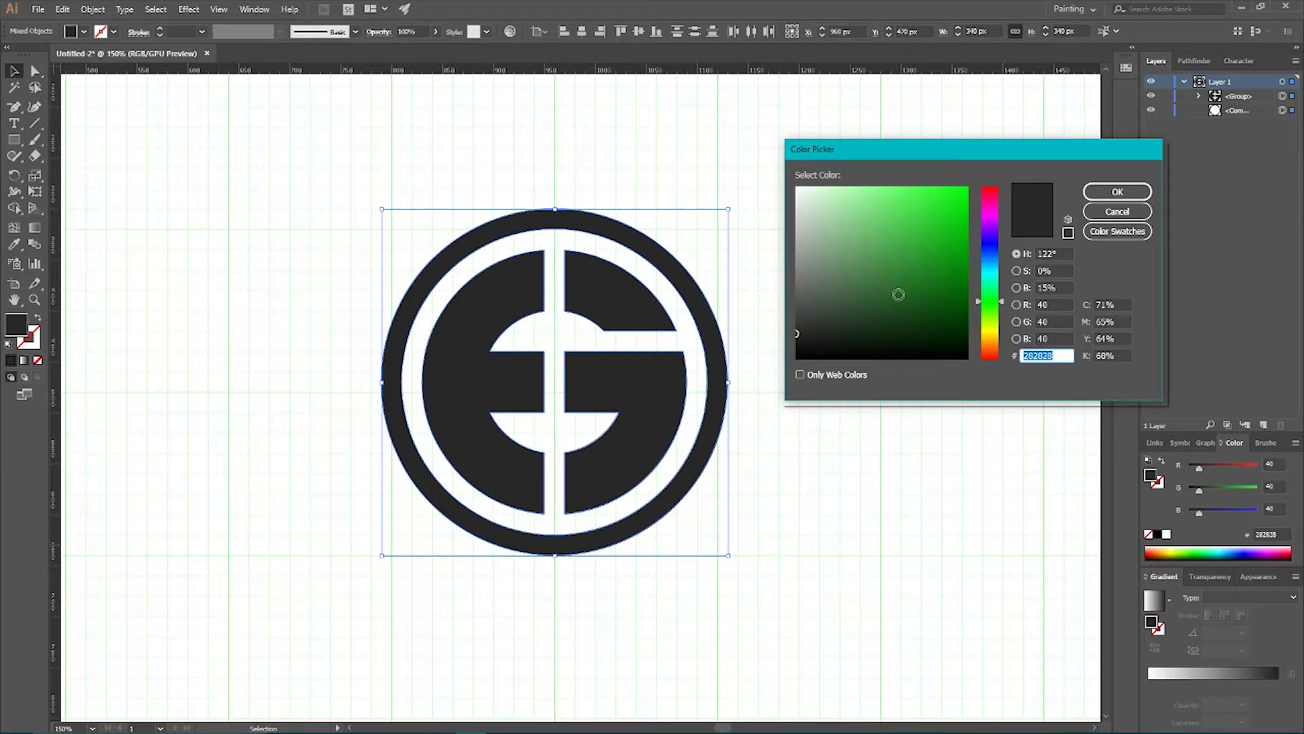
pyautogui.moveTo(885, 217); pyautogui.dragTo(879, 192)
pyautogui.click(1112, 195)
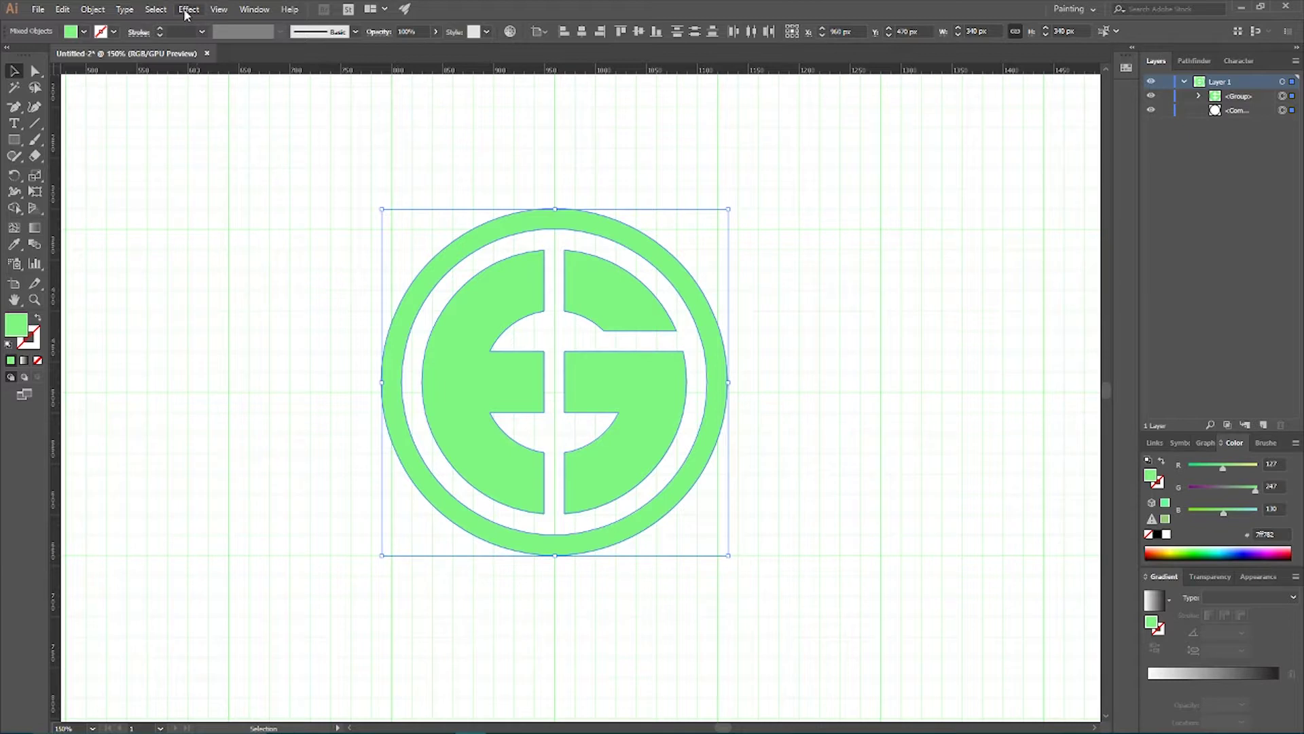
# Step: Apply 3D Extrude & Bevel with rotation angles 45°, 30° and 15°
pyautogui.click(186, 10)
pyautogui.moveTo(204, 87)
pyautogui.click(106, 89)
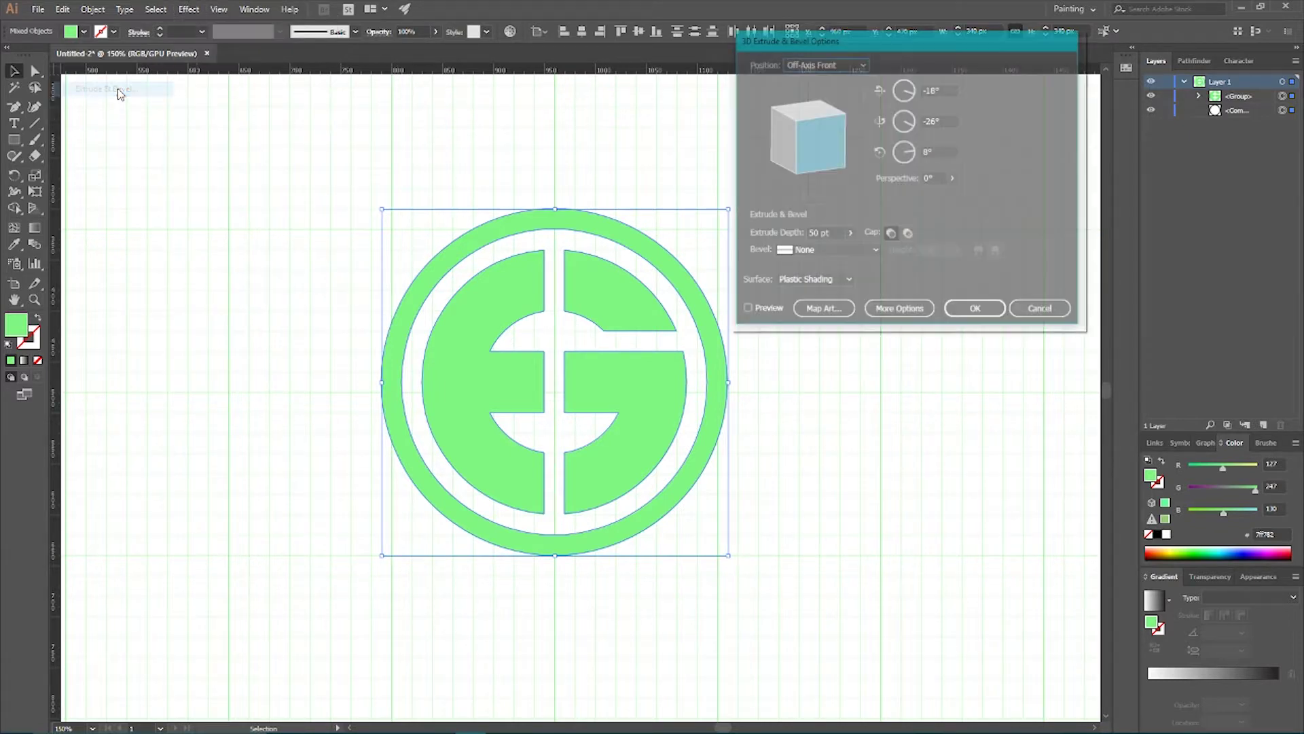
pyautogui.click(937, 89)
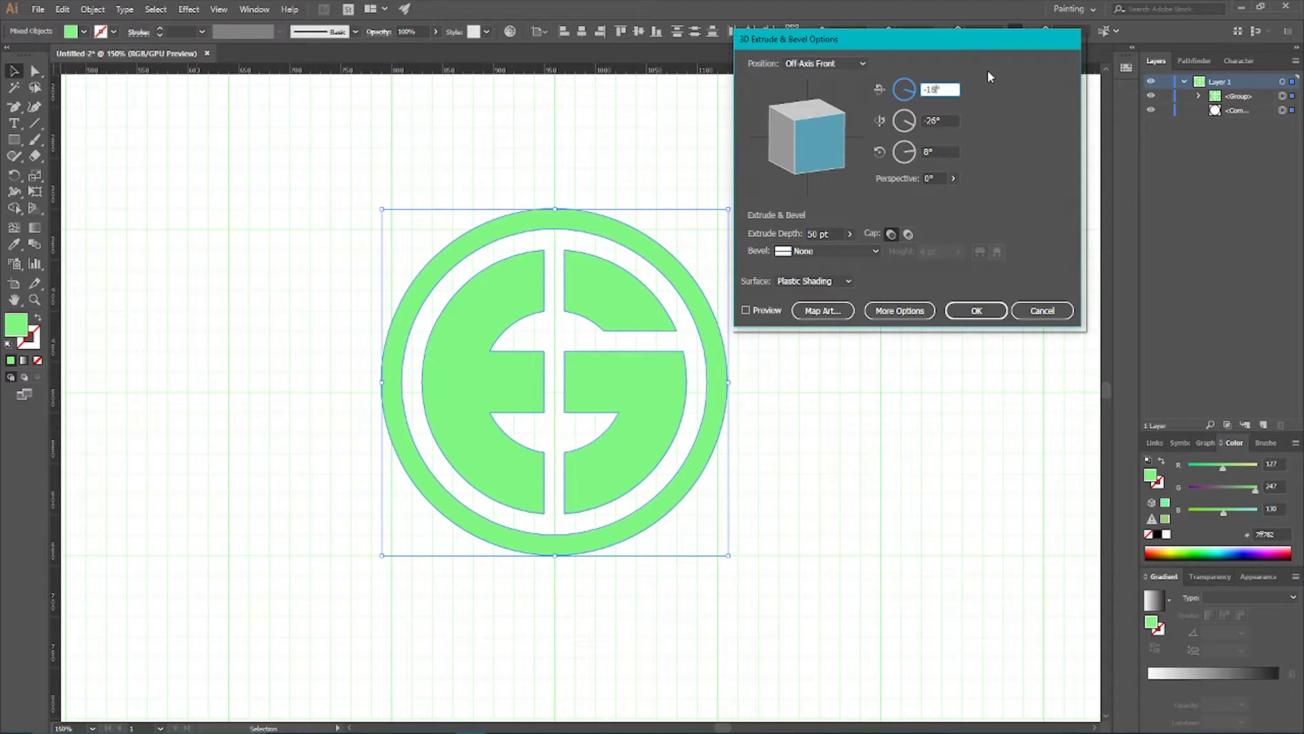
pyautogui.press('BackSpace')
pyautogui.press('BackSpace')
pyautogui.press('BackSpace')
pyautogui.write('4')
pyautogui.moveTo(941, 120); pyautogui.dragTo(923, 121)
pyautogui.write('30')
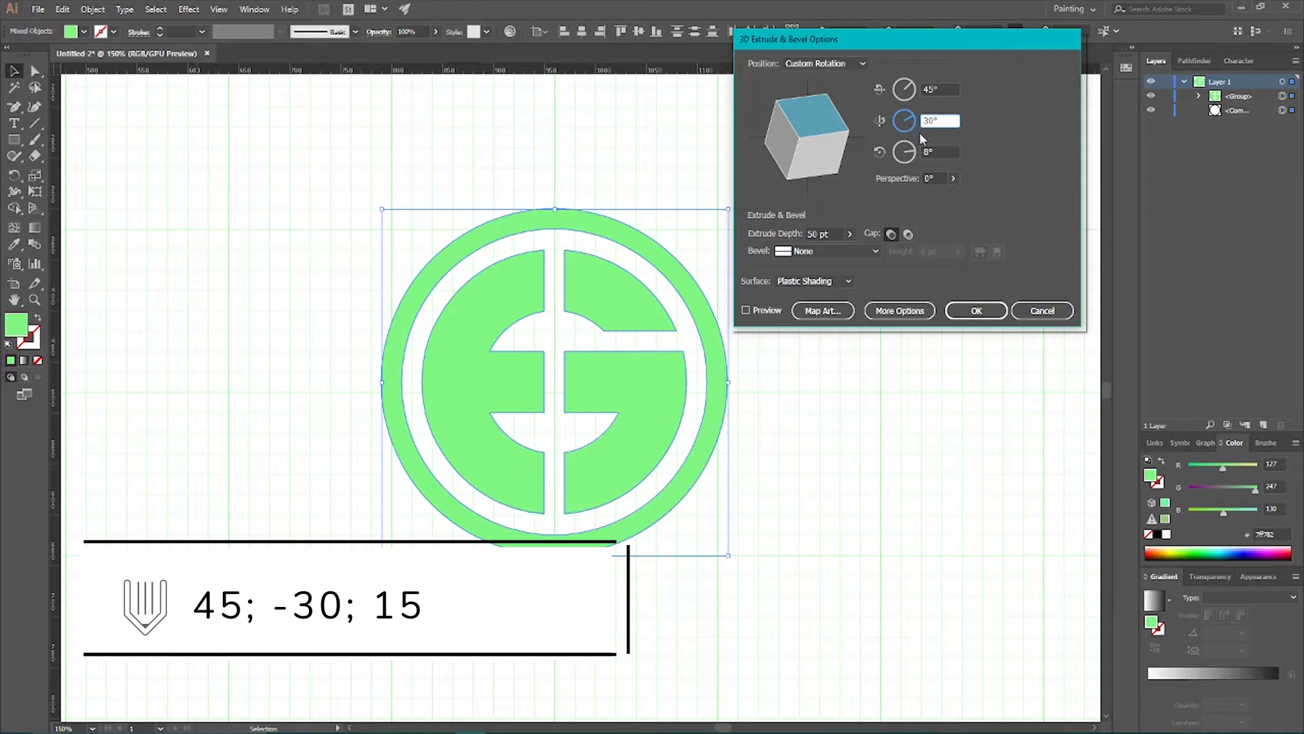
pyautogui.doubleClick(925, 152)
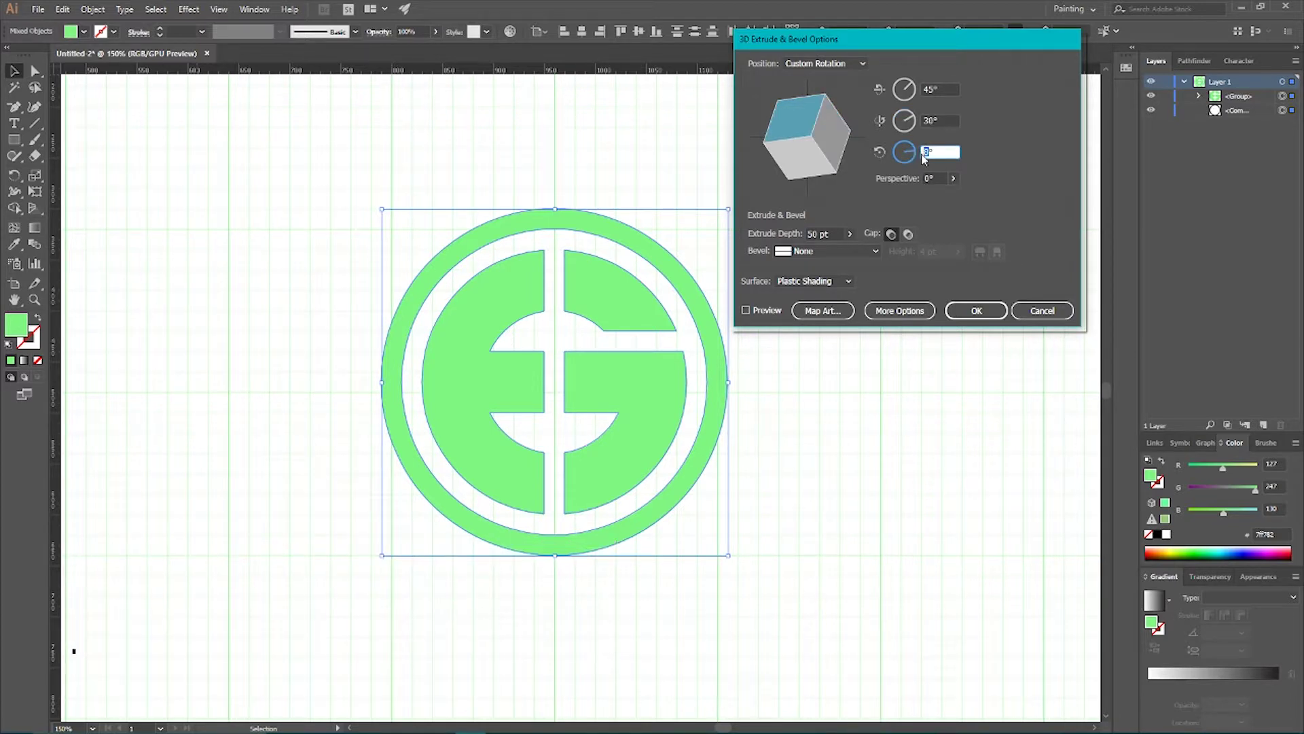
pyautogui.write('15')
# Step: Set the 3D surface to Diffuse Shading and preview the extrusion
pyautogui.click(799, 281)
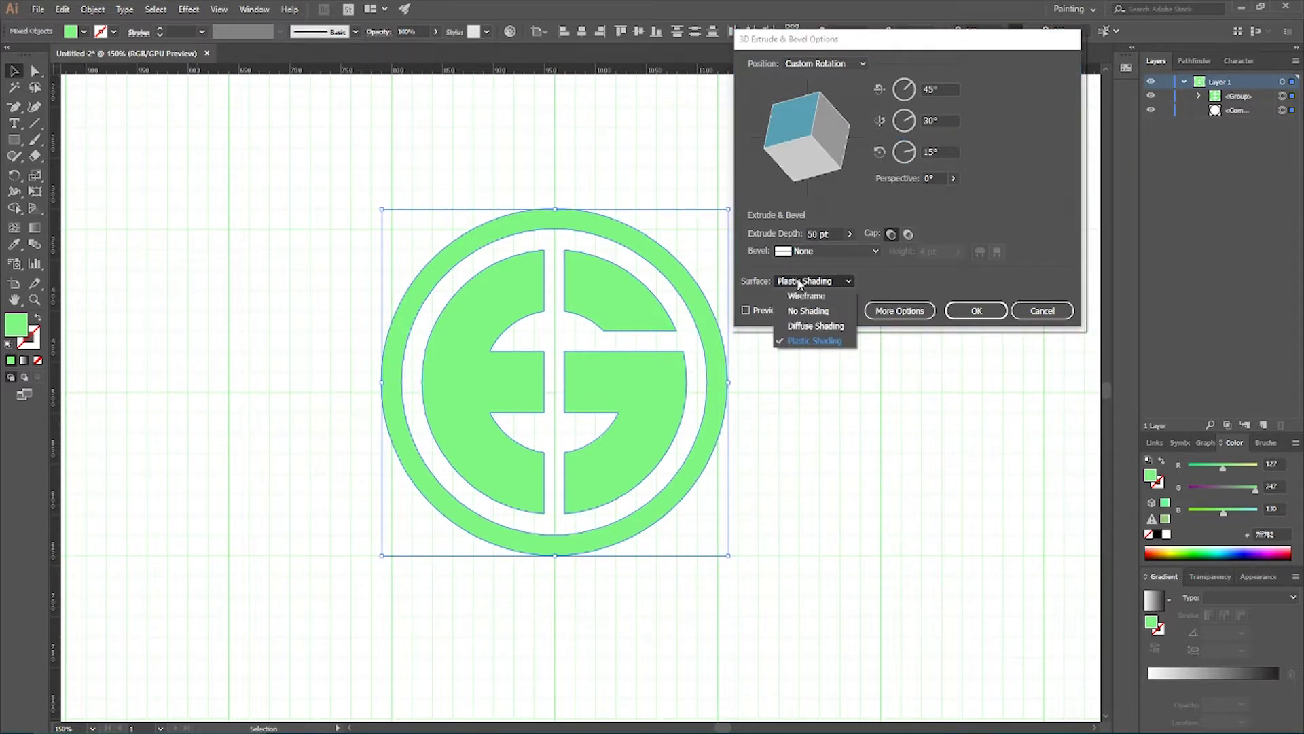
pyautogui.click(808, 326)
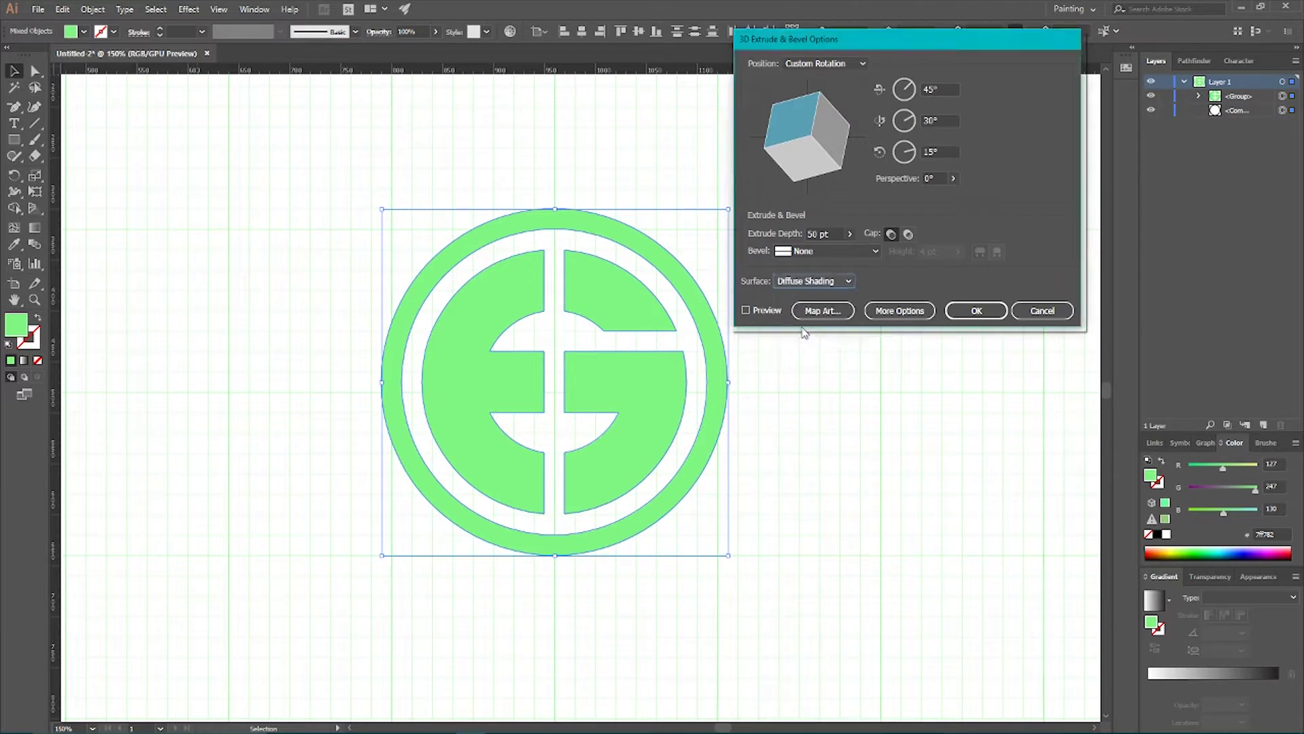
pyautogui.click(746, 311)
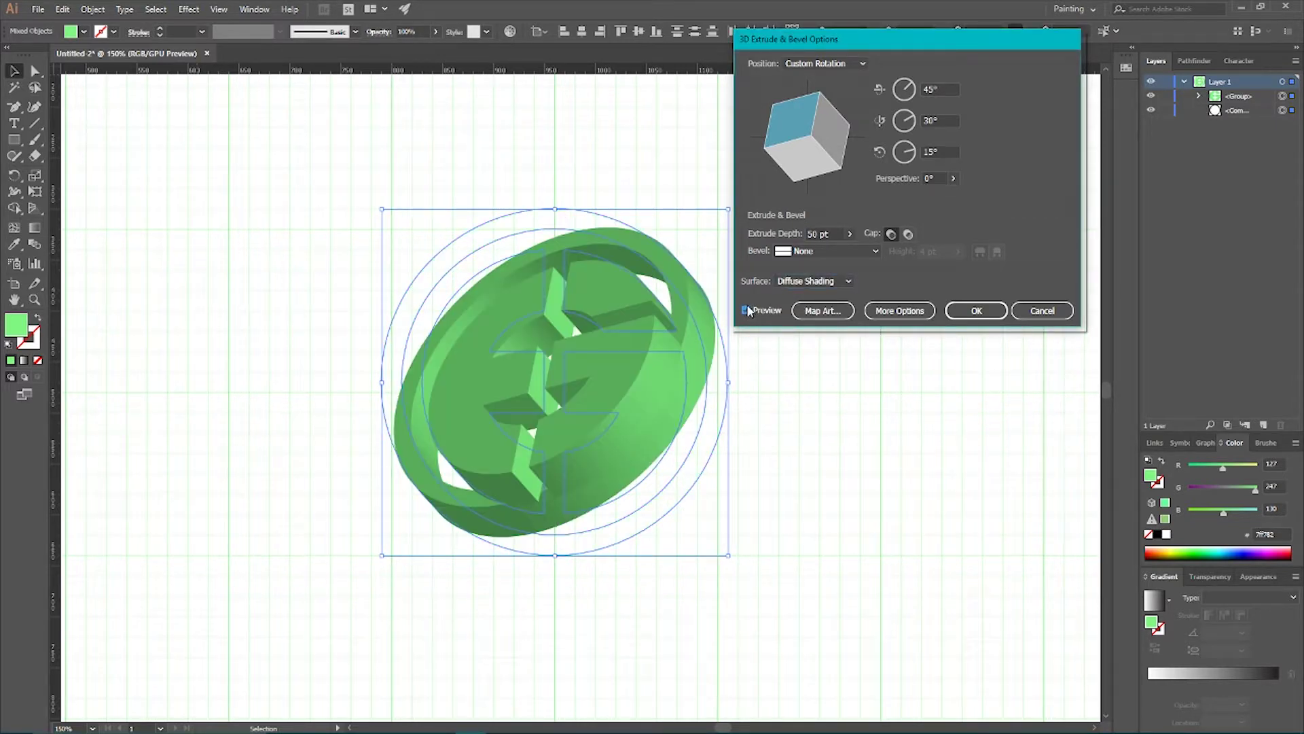
pyautogui.click(951, 121)
# Step: Make the second rotation angle -30° and set the extrude depth to 20 pt
pyautogui.click(925, 120)
pyautogui.click(747, 310)
pyautogui.moveTo(813, 234); pyautogui.dragTo(804, 231)
pyautogui.write('2')
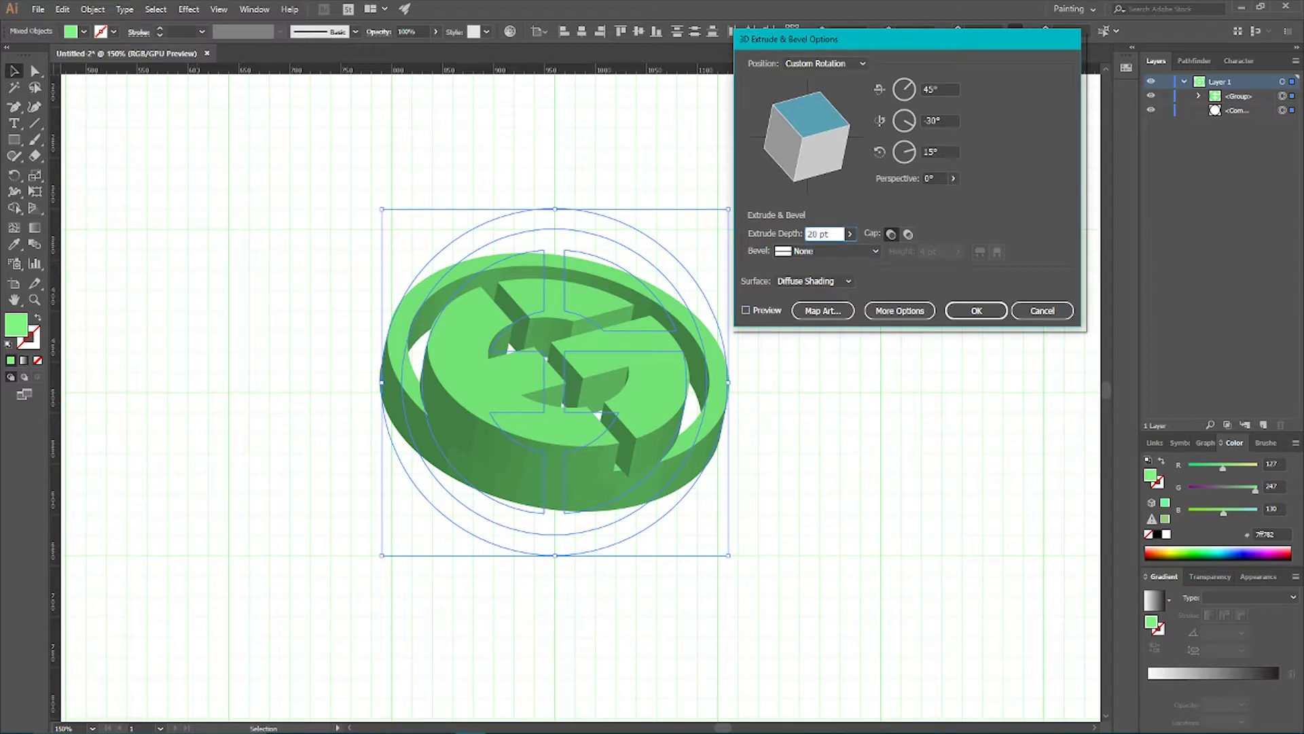
pyautogui.click(746, 310)
# Step: Choose the Classic bevel and set the surface to No Shading
pyautogui.click(827, 252)
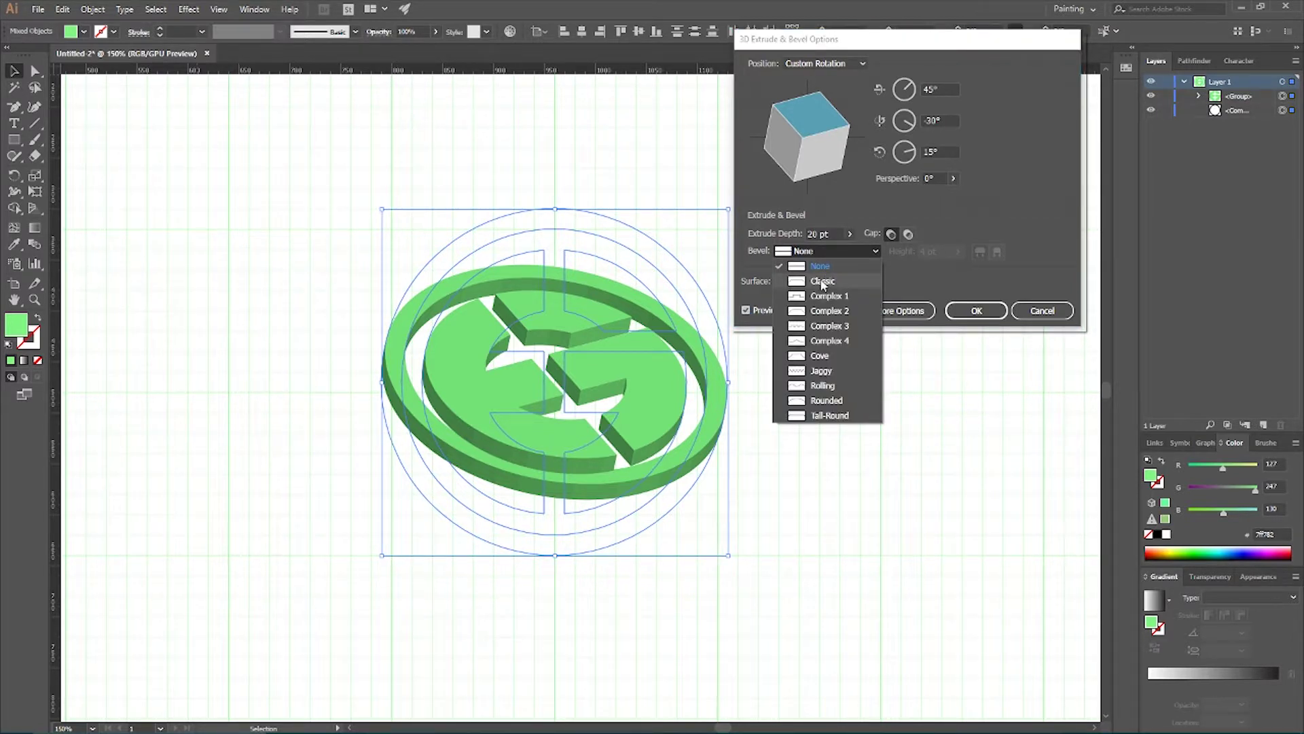
pyautogui.click(822, 281)
pyautogui.click(822, 281)
pyautogui.click(813, 327)
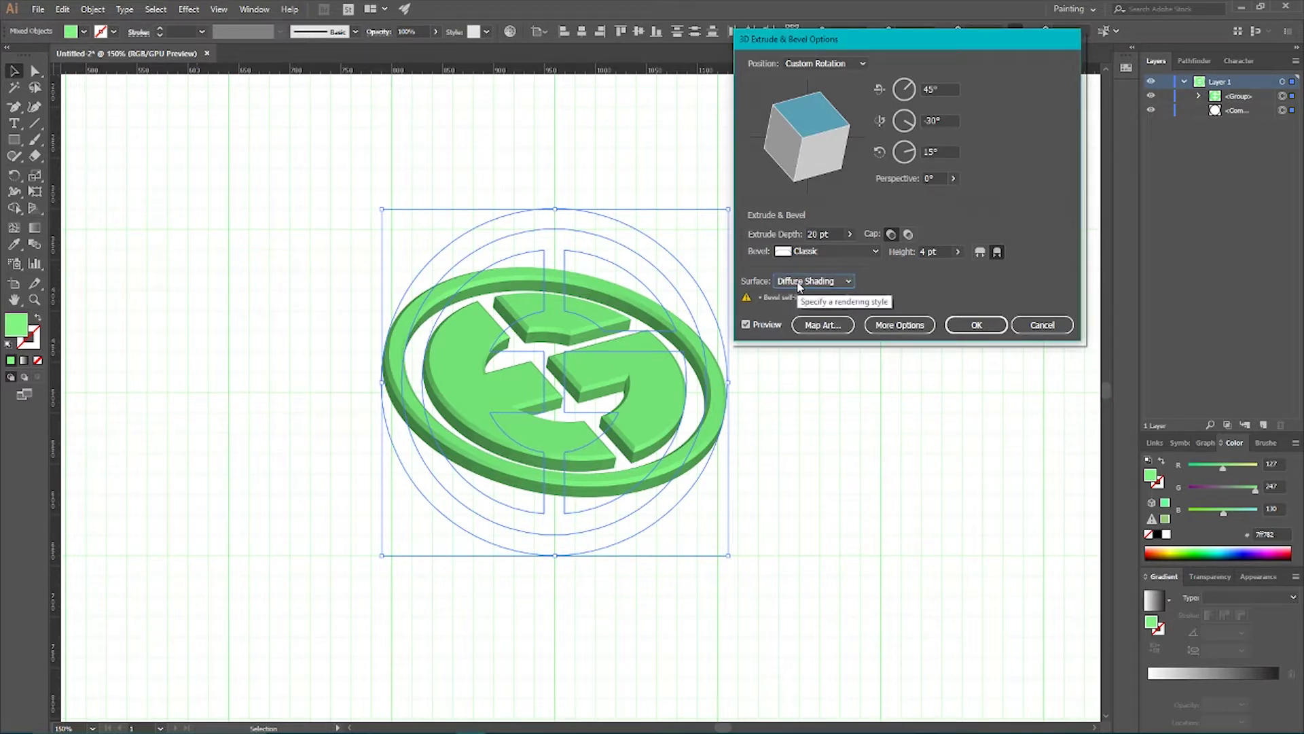
pyautogui.click(822, 284)
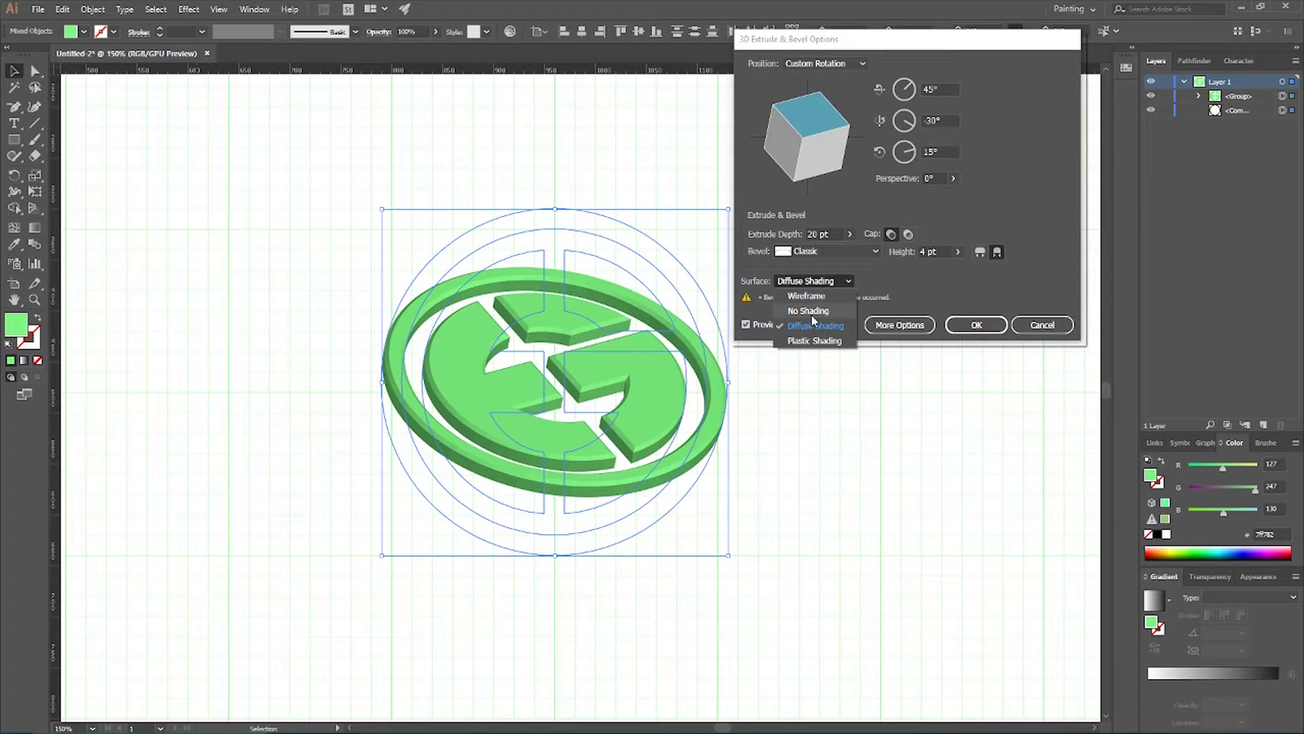
pyautogui.click(808, 311)
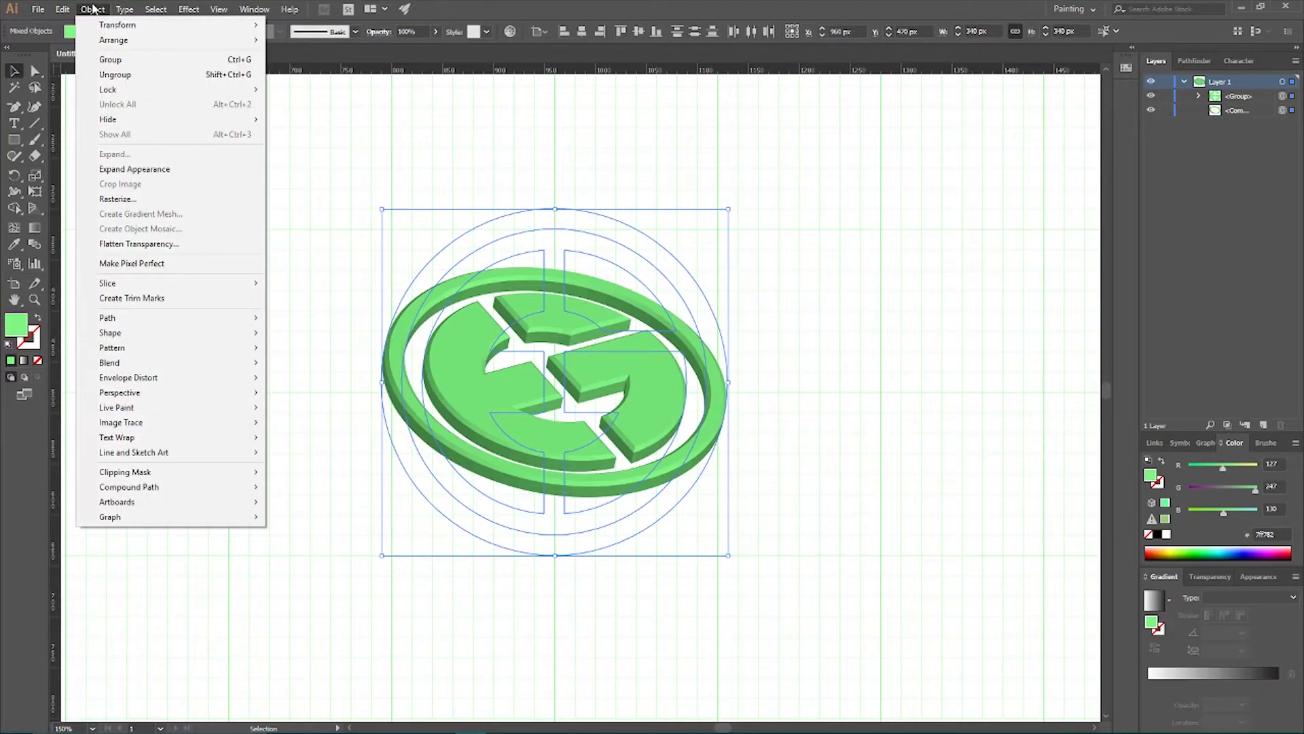
# Step: Expand the 3D logo and ungroup it three times into separate pieces
pyautogui.click(136, 169)
pyautogui.rightClick(521, 353)
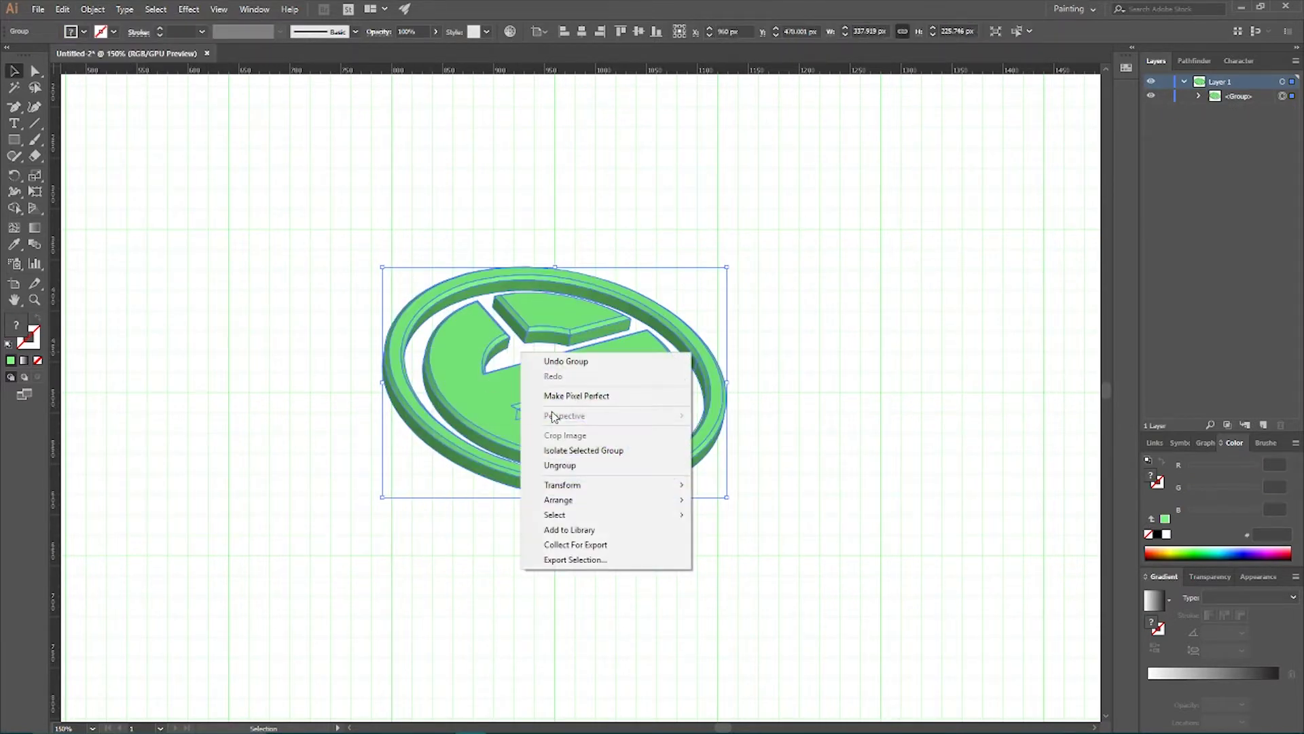
pyautogui.click(554, 464)
pyautogui.rightClick(536, 388)
pyautogui.click(564, 494)
pyautogui.rightClick(552, 403)
pyautogui.click(575, 502)
pyautogui.click(804, 254)
# Step: Zoom in and Shift-select every G piece plus the inner and outer rings
pyautogui.click(548, 332)
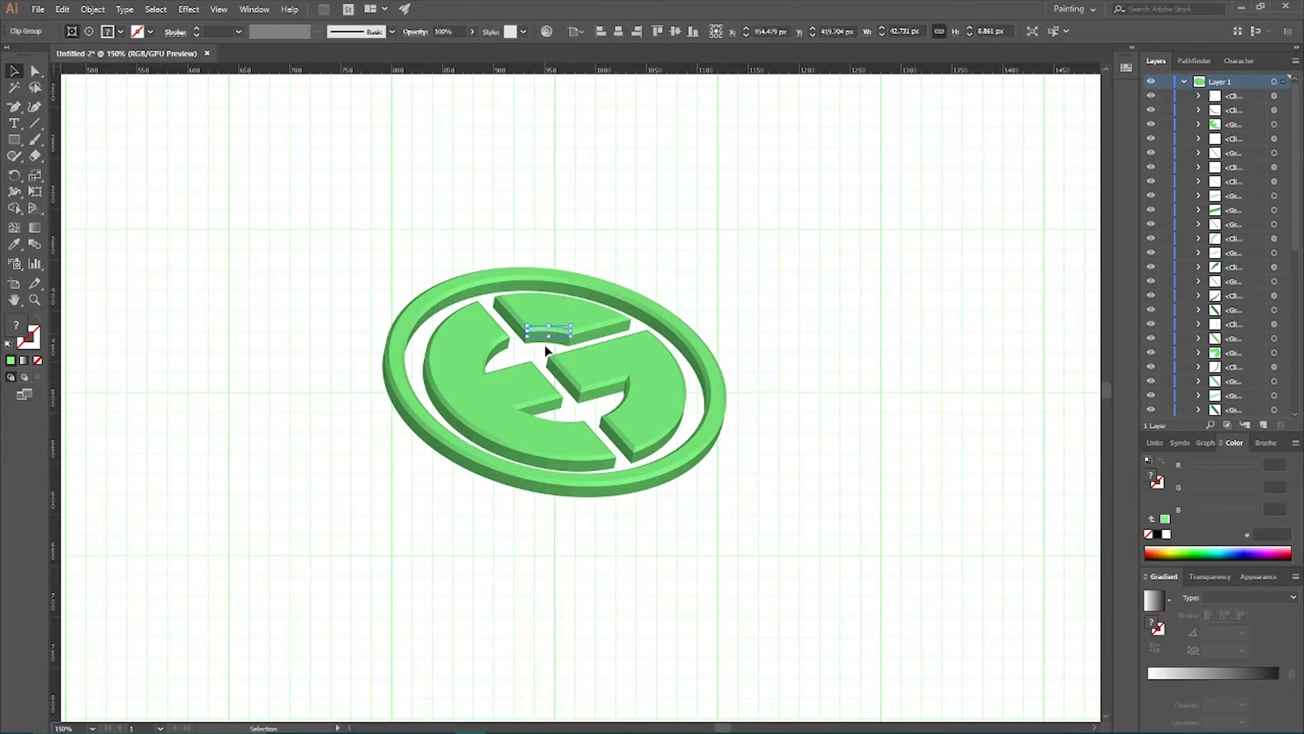
pyautogui.click(325, 338)
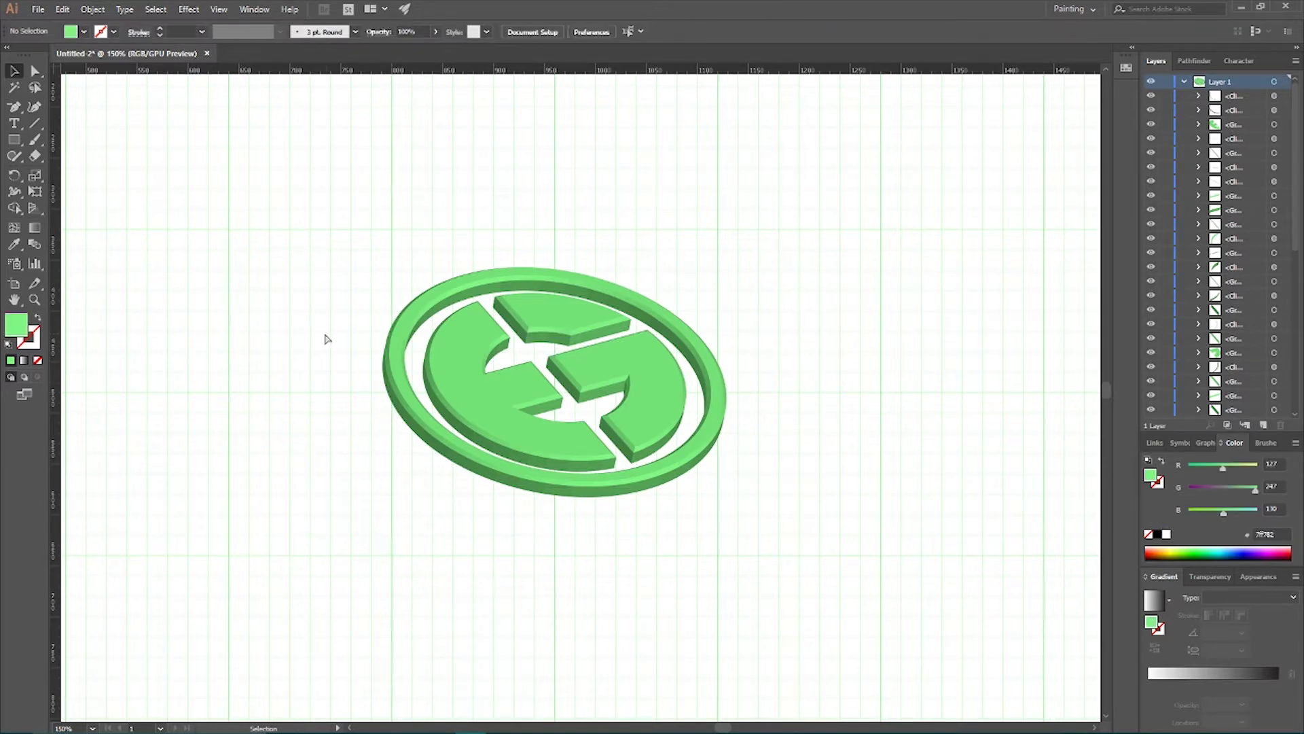
pyautogui.hotkey('ctrl', '+')
pyautogui.hotkey('ctrl', '+')
pyautogui.click(424, 310)
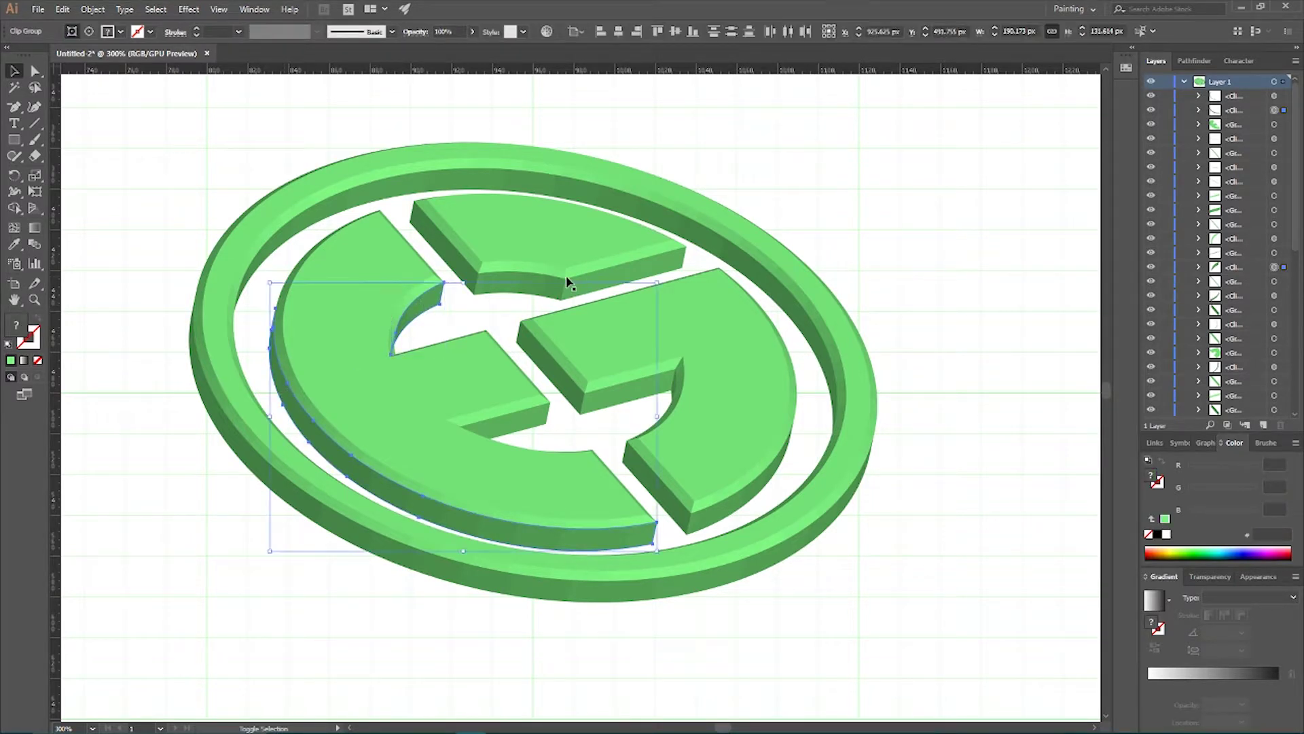
pyautogui.keyDown('shift'); pyautogui.click(458, 255); pyautogui.keyUp('shift')
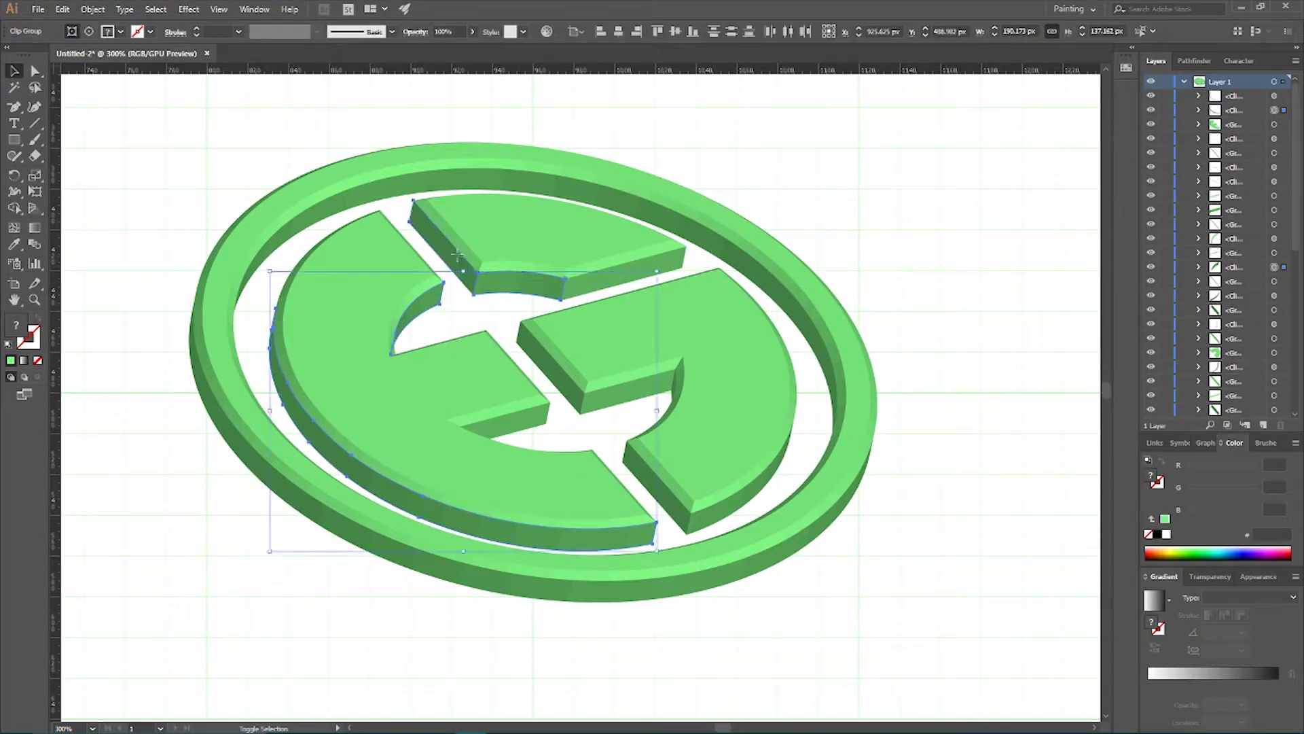
pyautogui.keyDown('shift'); pyautogui.click(601, 289); pyautogui.keyUp('shift')
pyautogui.keyDown('shift'); pyautogui.click(606, 403); pyautogui.keyUp('shift')
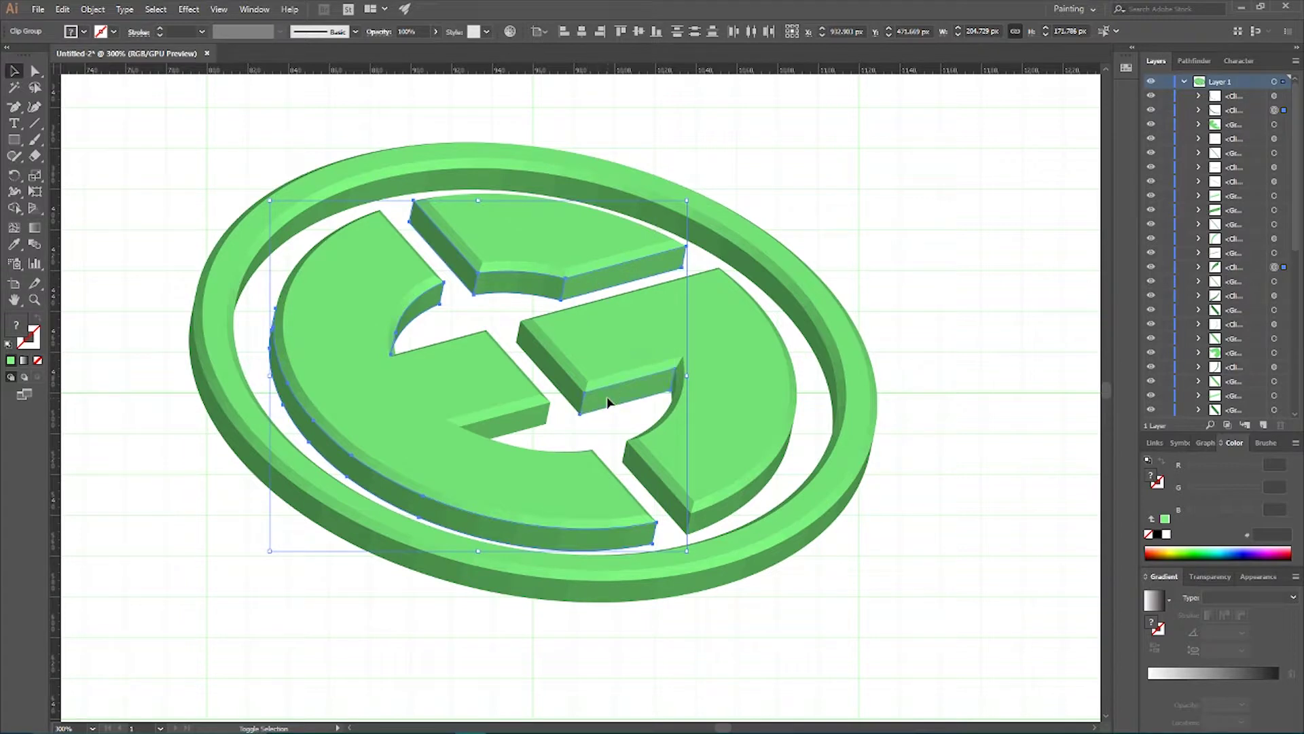
pyautogui.keyDown('shift'); pyautogui.click(561, 386); pyautogui.keyUp('shift')
pyautogui.keyDown('shift'); pyautogui.click(656, 490); pyautogui.keyUp('shift')
pyautogui.keyDown('shift'); pyautogui.click(750, 509); pyautogui.keyUp('shift')
pyautogui.keyDown('shift'); pyautogui.click(828, 370); pyautogui.keyUp('shift')
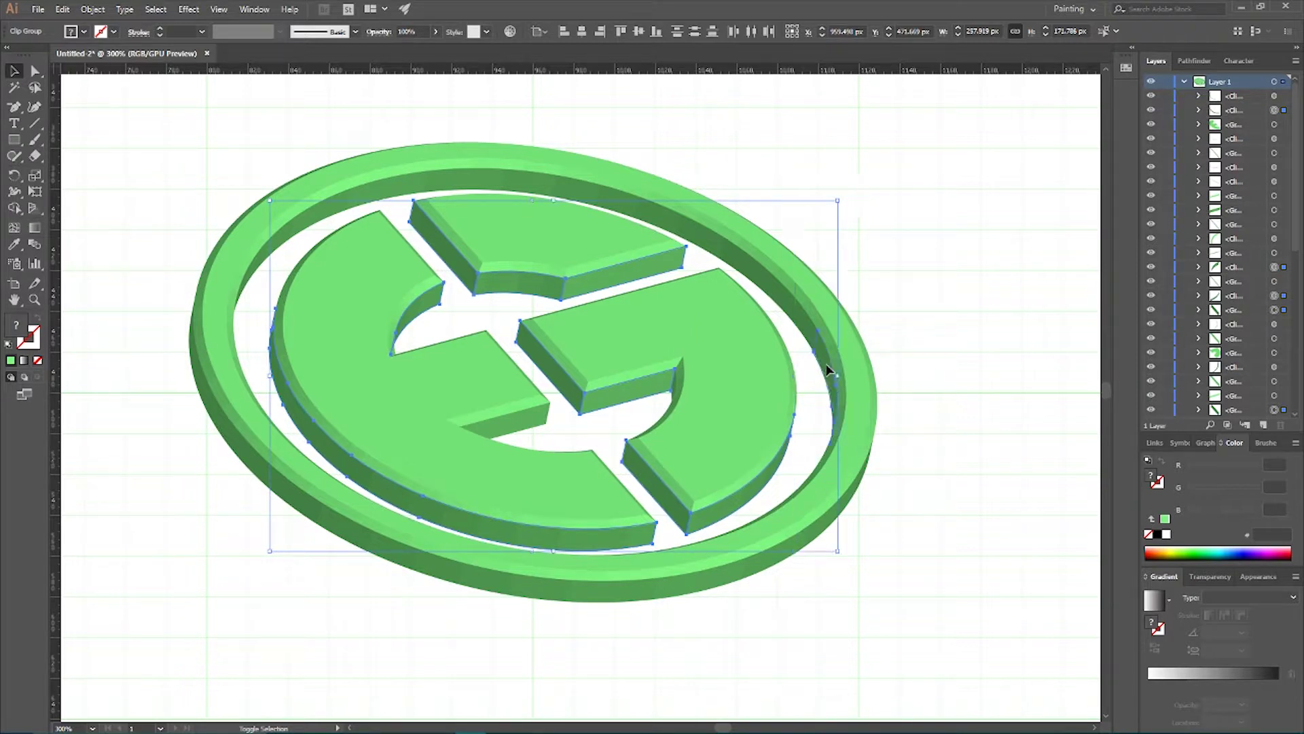
pyautogui.keyDown('shift'); pyautogui.click(747, 256); pyautogui.keyUp('shift')
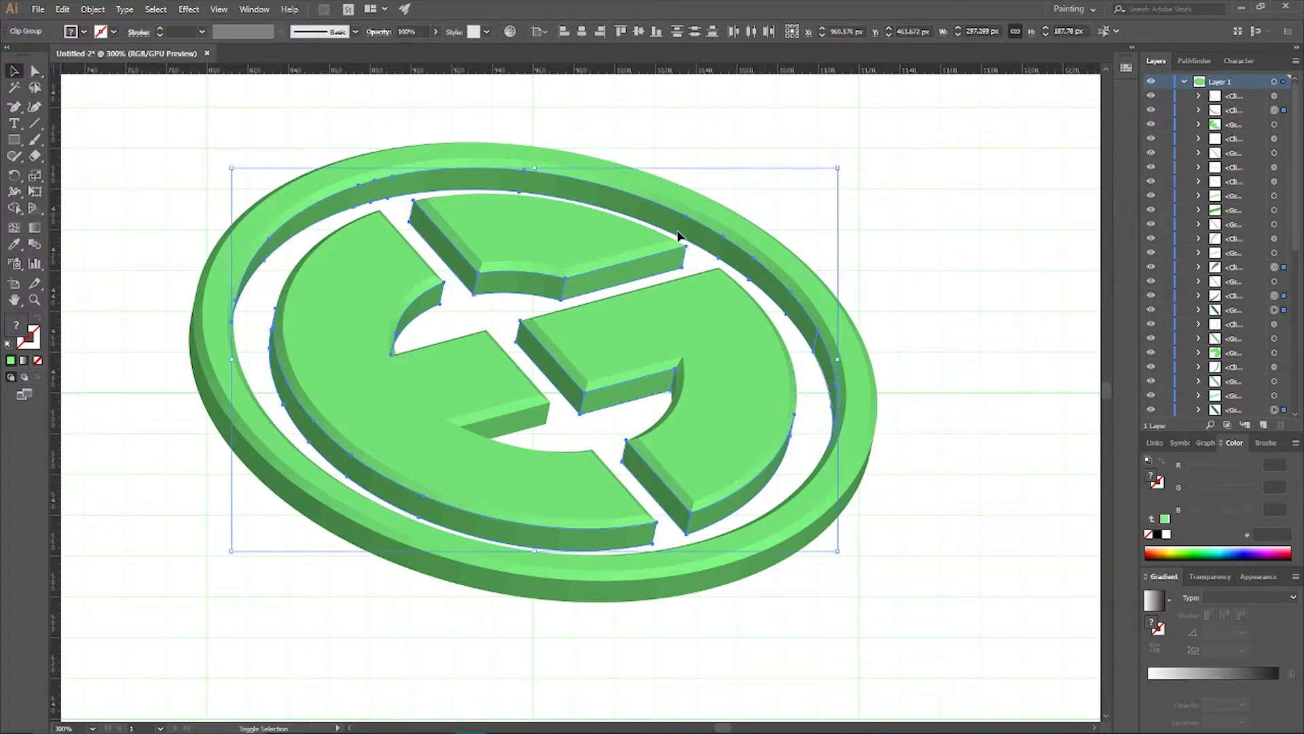
pyautogui.keyDown('shift'); pyautogui.click(203, 391); pyautogui.keyUp('shift')
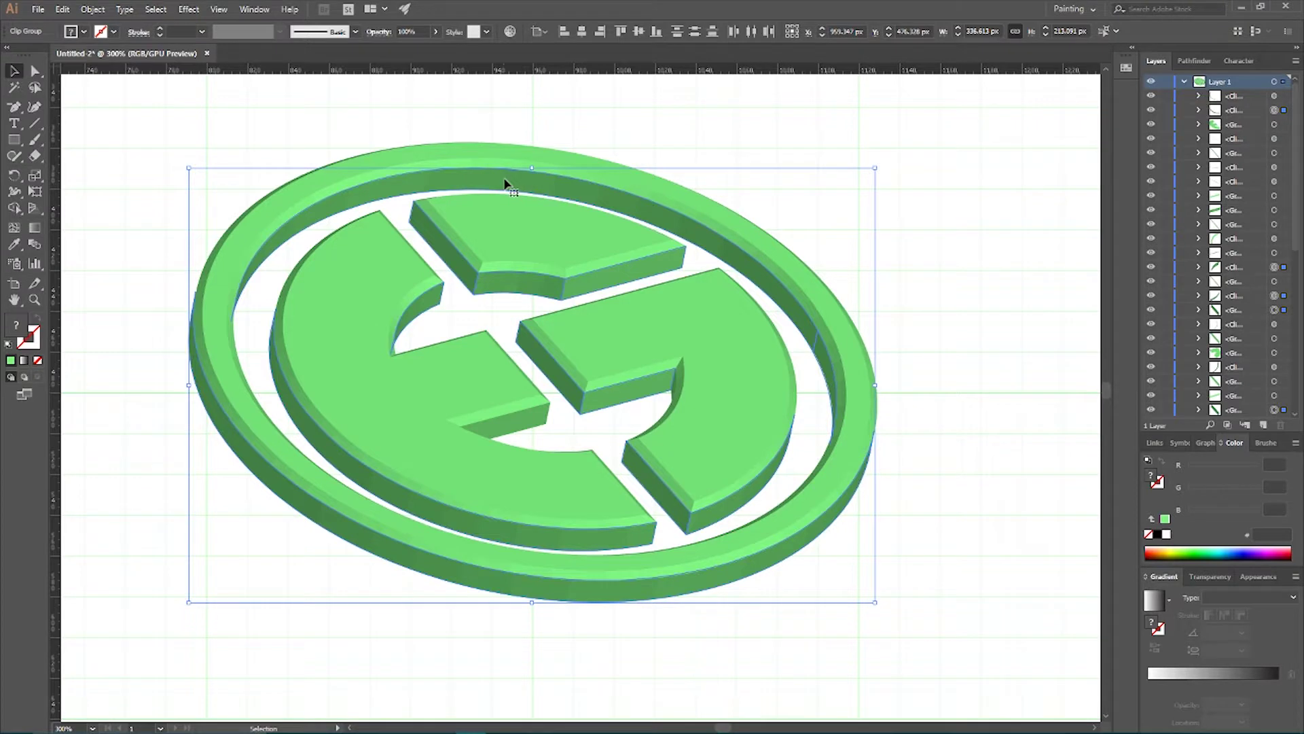
# Step: Send the gathered G and ring pieces to the back and group them
pyautogui.press('ctrl')
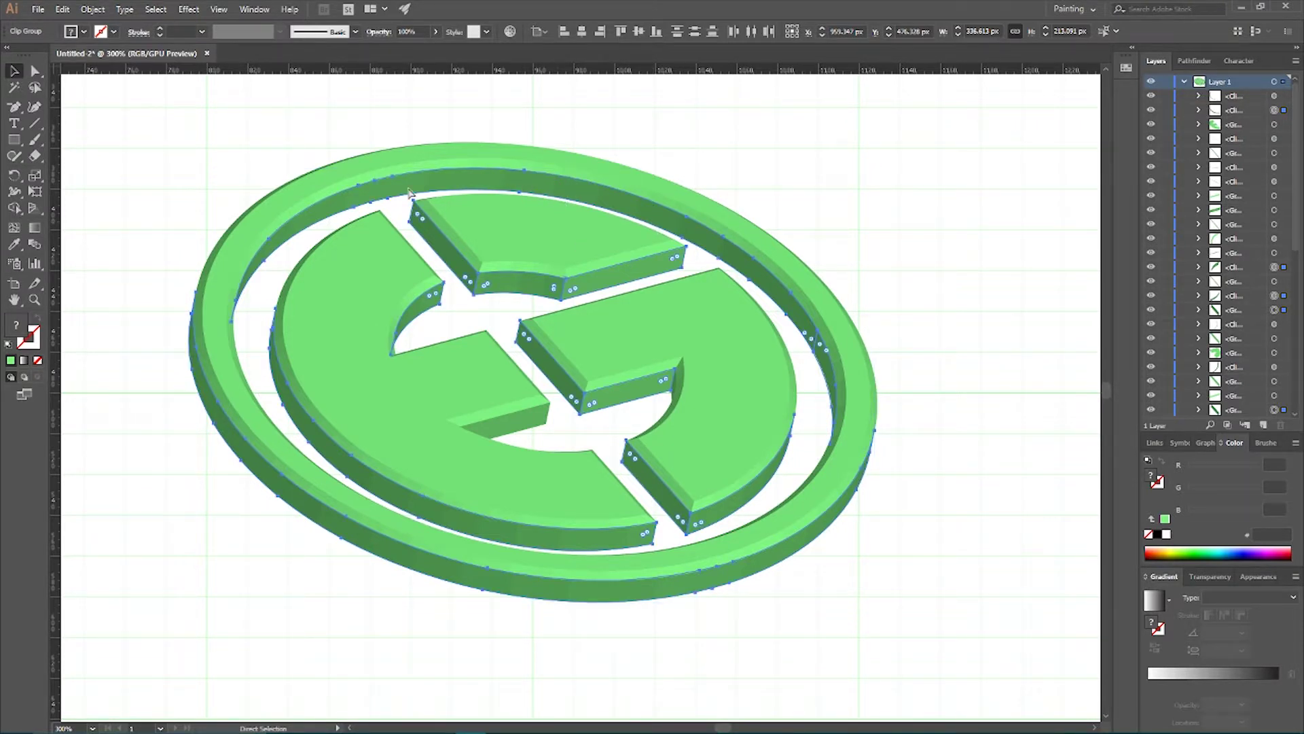
pyautogui.hotkey('ctrl', 'shift', '[')
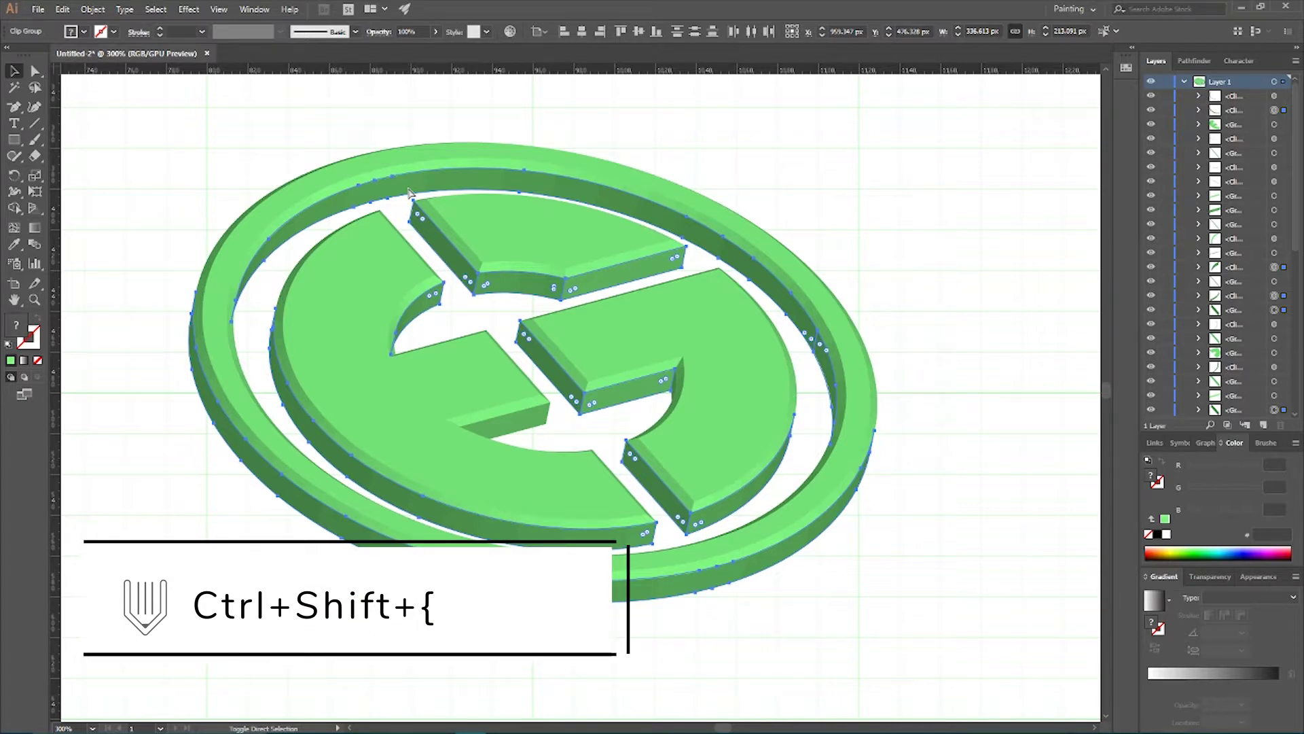
pyautogui.scroll(-3, 1235, 231)
pyautogui.rightClick(511, 279)
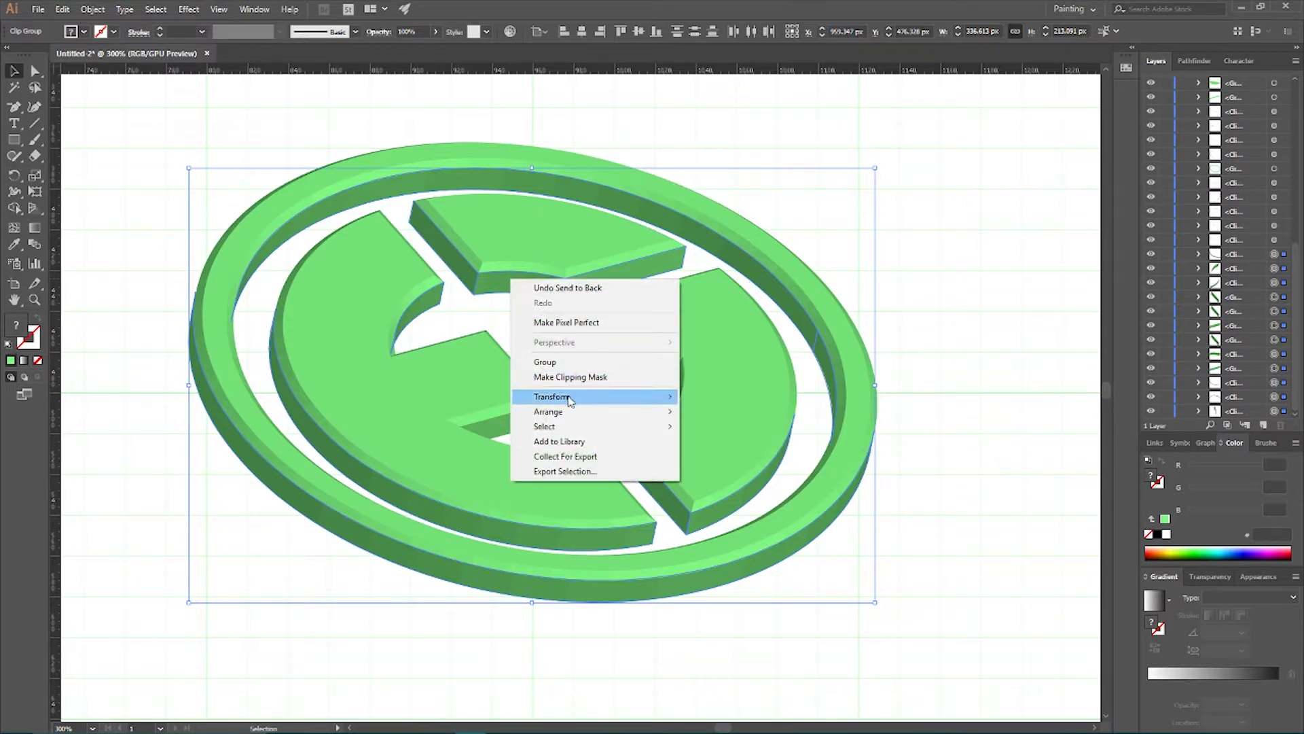
pyautogui.click(546, 362)
# Step: Group the outer ring with the right, top and left G faces and bring them to the front
pyautogui.click(314, 184)
pyautogui.keyDown('shift'); pyautogui.click(642, 344); pyautogui.keyUp('shift')
pyautogui.keyDown('shift'); pyautogui.click(551, 227); pyautogui.keyUp('shift')
pyautogui.keyDown('shift'); pyautogui.click(349, 287); pyautogui.keyUp('shift')
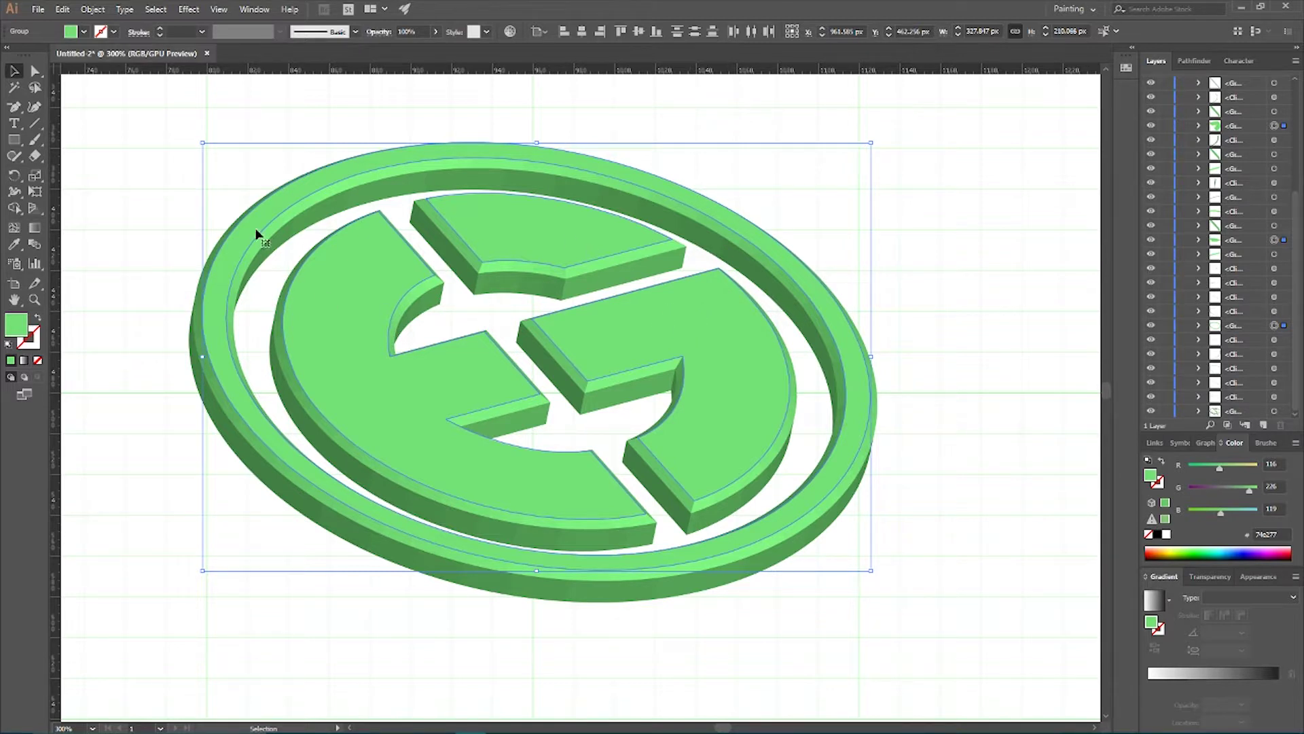
pyautogui.rightClick(323, 304)
pyautogui.click(362, 385)
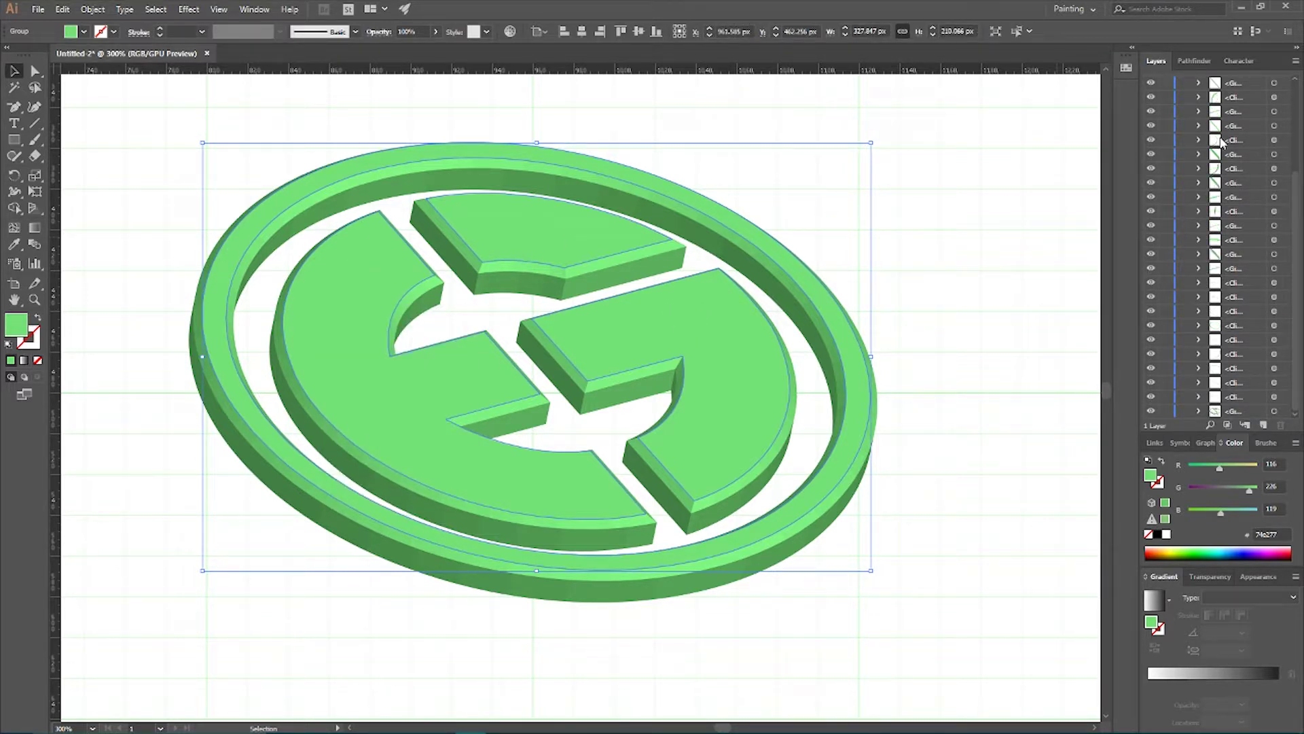
pyautogui.hotkey('ctrl', 'shift', ']')
pyautogui.scroll(2, 1264, 276)
# Step: Select the run of loose clip groups in the Layers panel
pyautogui.click(1276, 110)
pyautogui.keyDown('shift'); pyautogui.click(1275, 124); pyautogui.keyUp('shift')
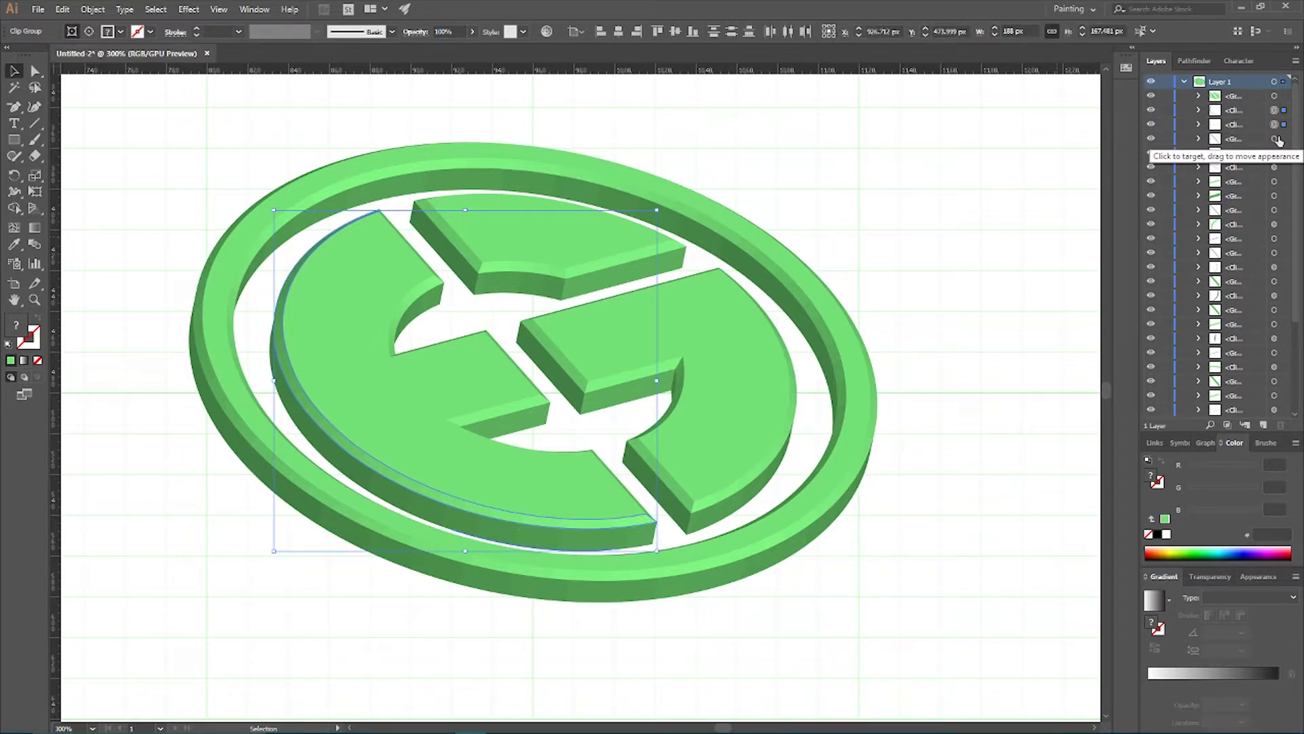
pyautogui.keyDown('shift'); pyautogui.click(1275, 139); pyautogui.keyUp('shift')
pyautogui.keyDown('shift'); pyautogui.click(1275, 153); pyautogui.keyUp('shift')
pyautogui.keyDown('shift'); pyautogui.click(1275, 182); pyautogui.keyUp('shift')
pyautogui.keyDown('shift'); pyautogui.click(1275, 196); pyautogui.keyUp('shift')
pyautogui.keyDown('shift'); pyautogui.click(1275, 210); pyautogui.keyUp('shift')
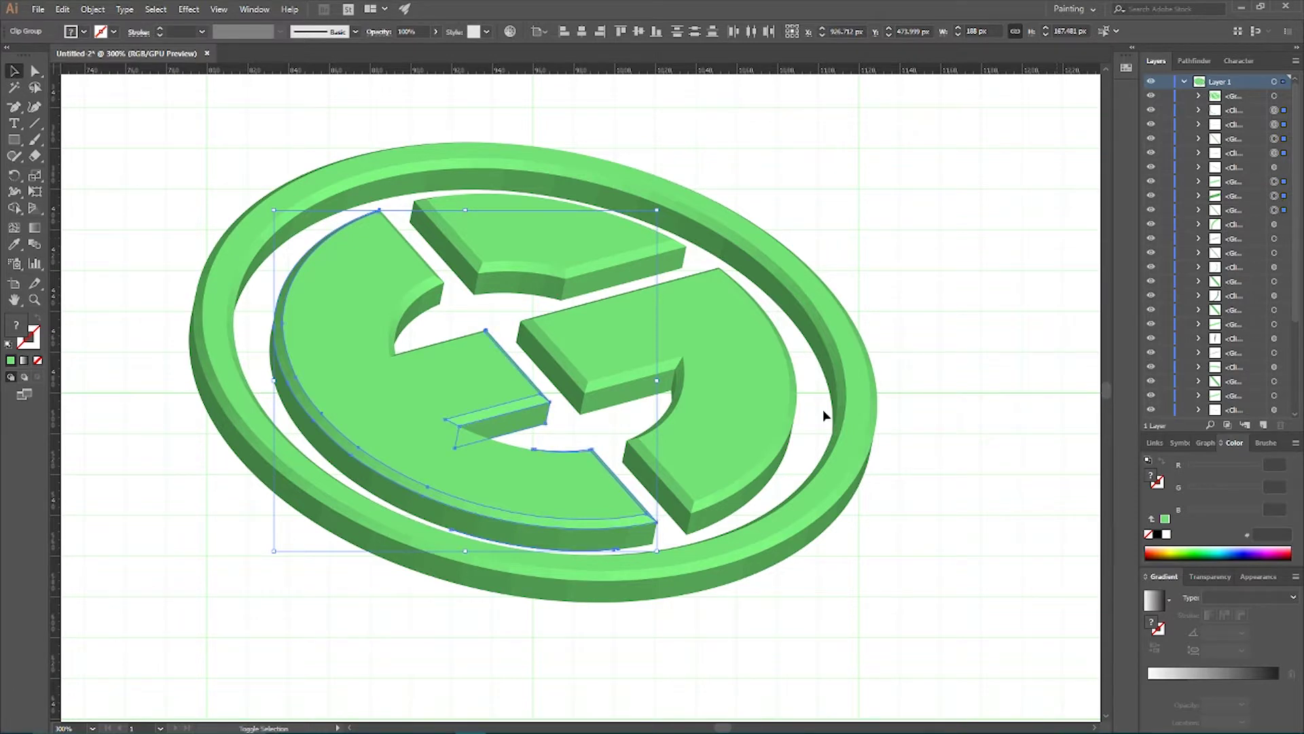
pyautogui.keyDown('shift'); pyautogui.click(1275, 181); pyautogui.keyUp('shift')
pyautogui.keyDown('shift'); pyautogui.click(1275, 210); pyautogui.keyUp('shift')
pyautogui.keyDown('shift'); pyautogui.click(1275, 195); pyautogui.keyUp('shift')
pyautogui.keyDown('shift'); pyautogui.click(1275, 153); pyautogui.keyUp('shift')
pyautogui.keyDown('shift'); pyautogui.click(1275, 139); pyautogui.keyUp('shift')
pyautogui.moveTo(1275, 139); pyautogui.dragTo(1278, 382)
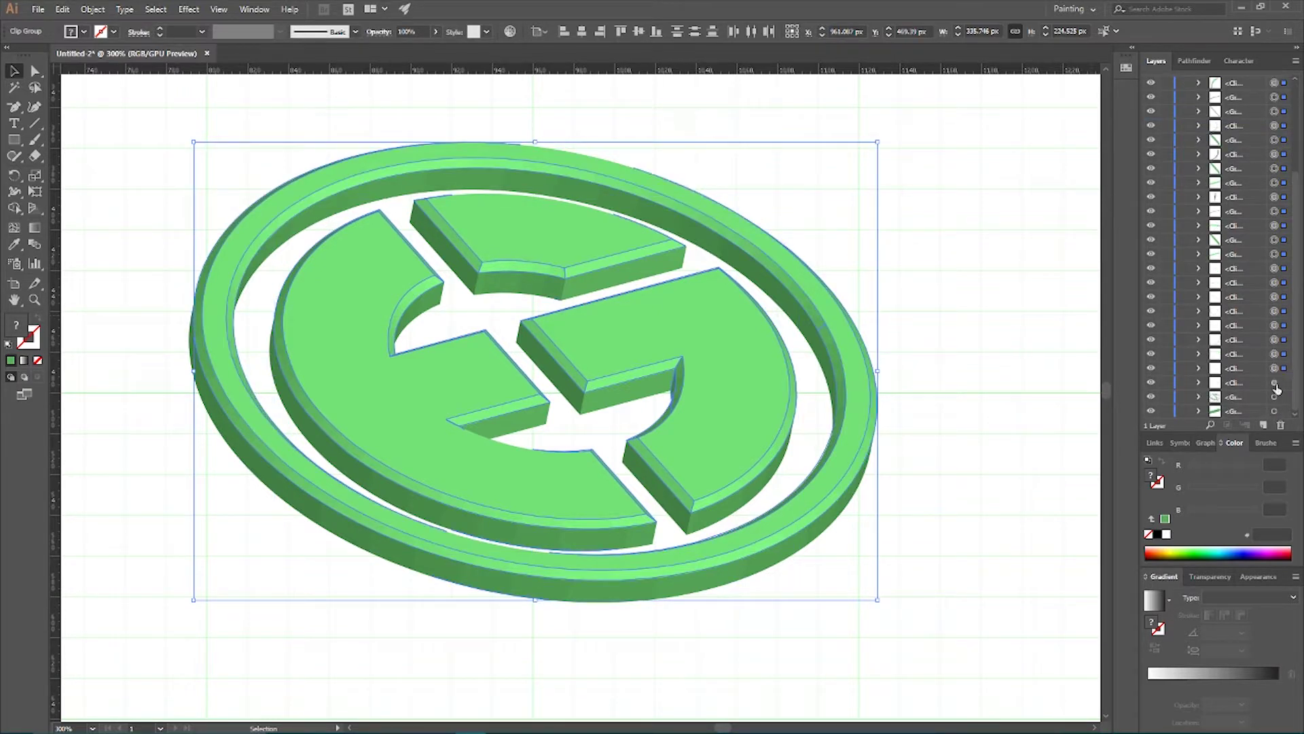
# Step: Group the inner G pieces and remaining outlines with Ctrl+G, leaving three logo groups
pyautogui.click(511, 267)
pyautogui.moveTo(1275, 149); pyautogui.dragTo(1275, 382)
pyautogui.hotkey('ctrl', 'g')
pyautogui.click(1283, 124)
pyautogui.click(1291, 125)
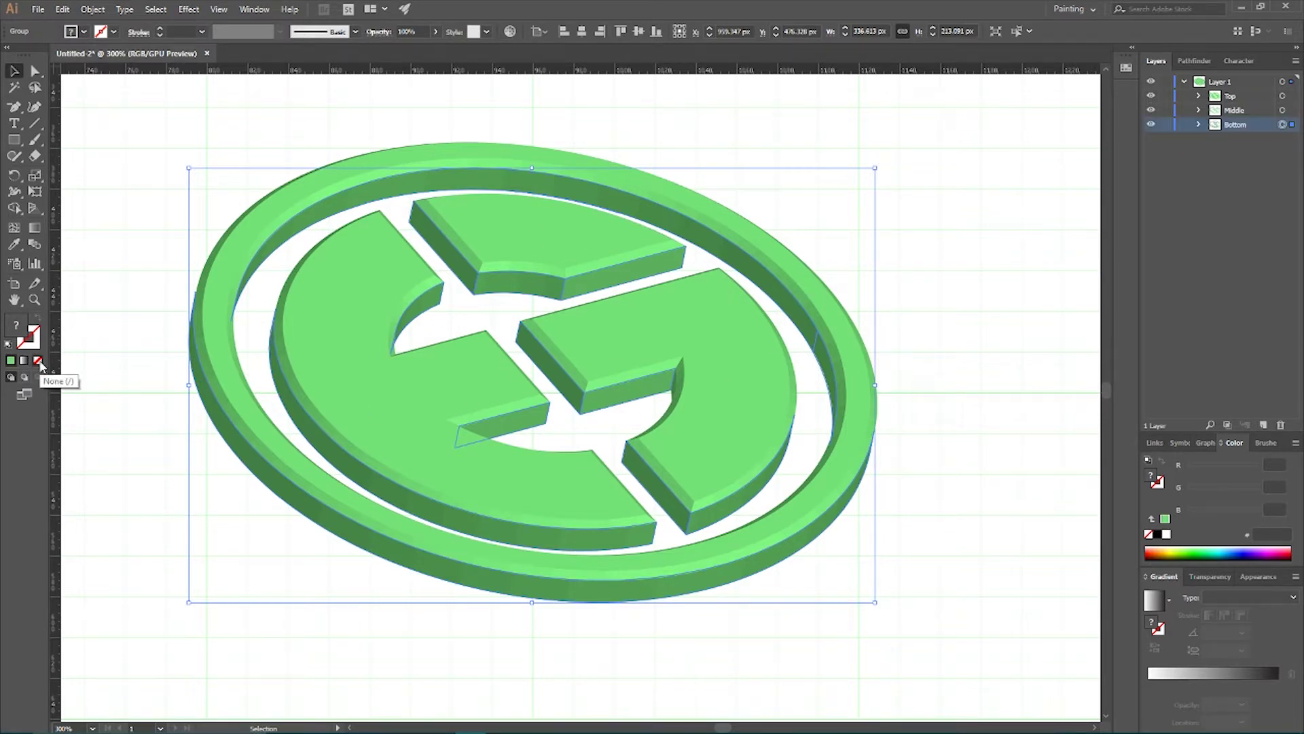
# Step: Fill the Bottom group with dark grey #494949 in the Color Picker
pyautogui.click(39, 362)
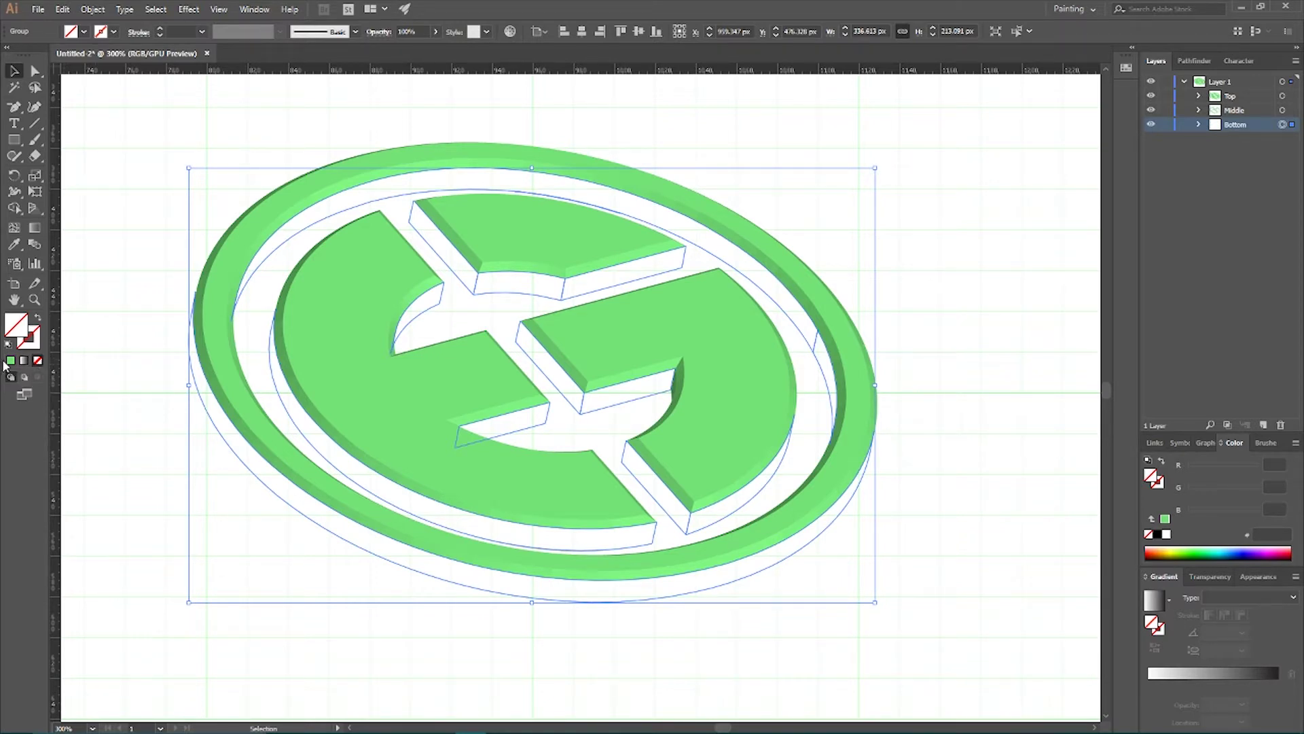
pyautogui.click(10, 361)
pyautogui.doubleClick(16, 324)
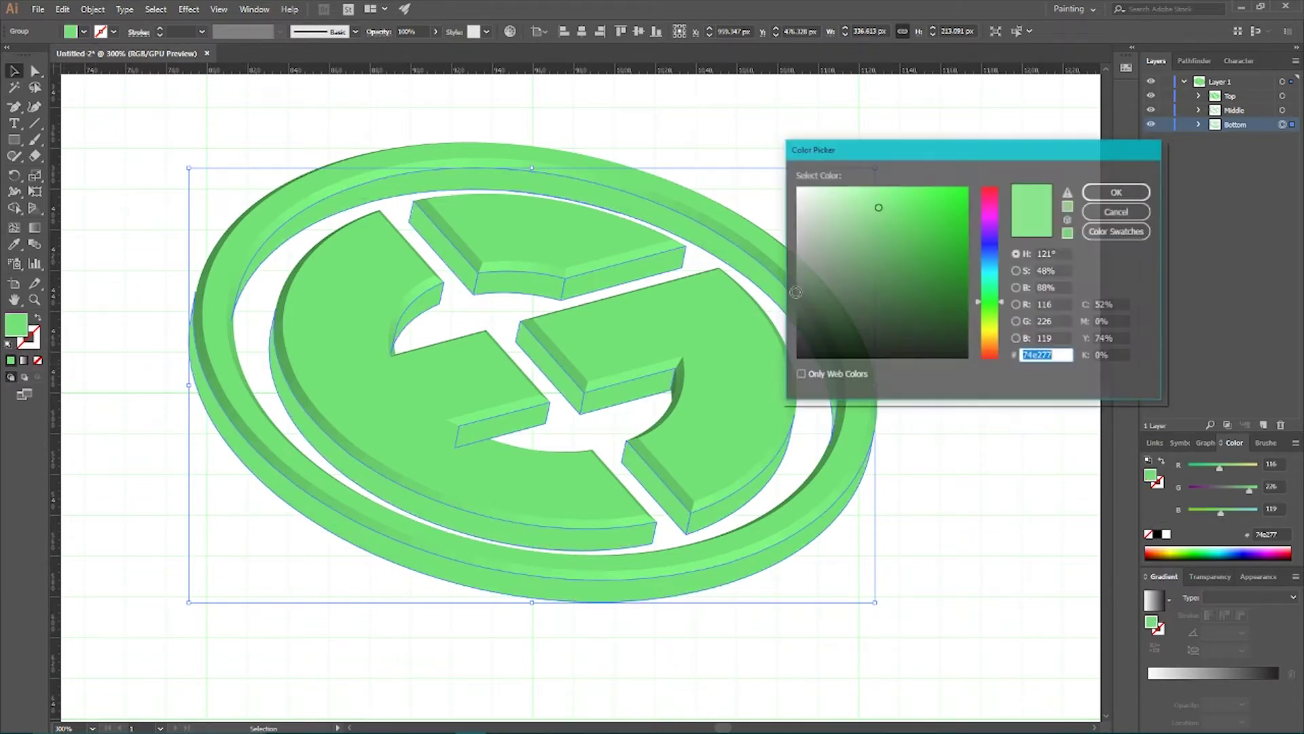
pyautogui.moveTo(865, 255)
pyautogui.mouseDown()
pyautogui.moveTo(844, 299)
pyautogui.moveTo(792, 309)
pyautogui.mouseUp()
pyautogui.click(1116, 192)
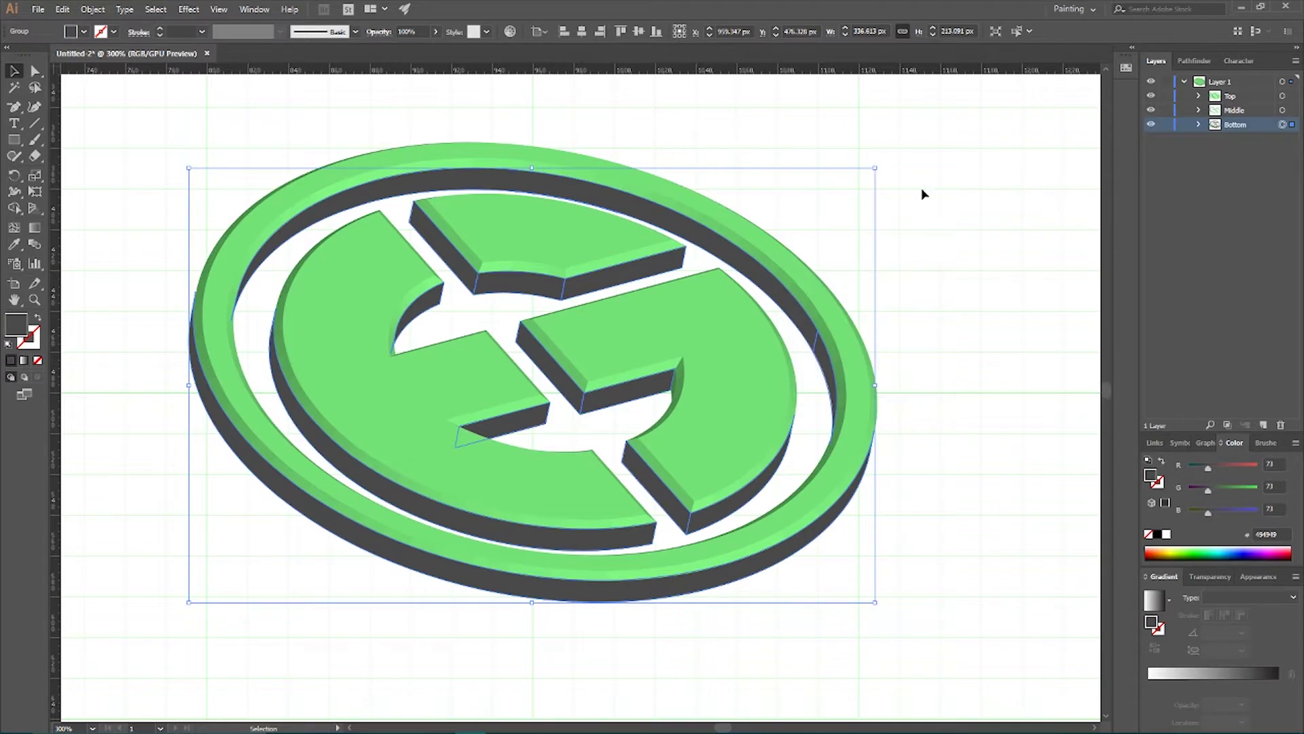
pyautogui.click(896, 150)
pyautogui.click(658, 332)
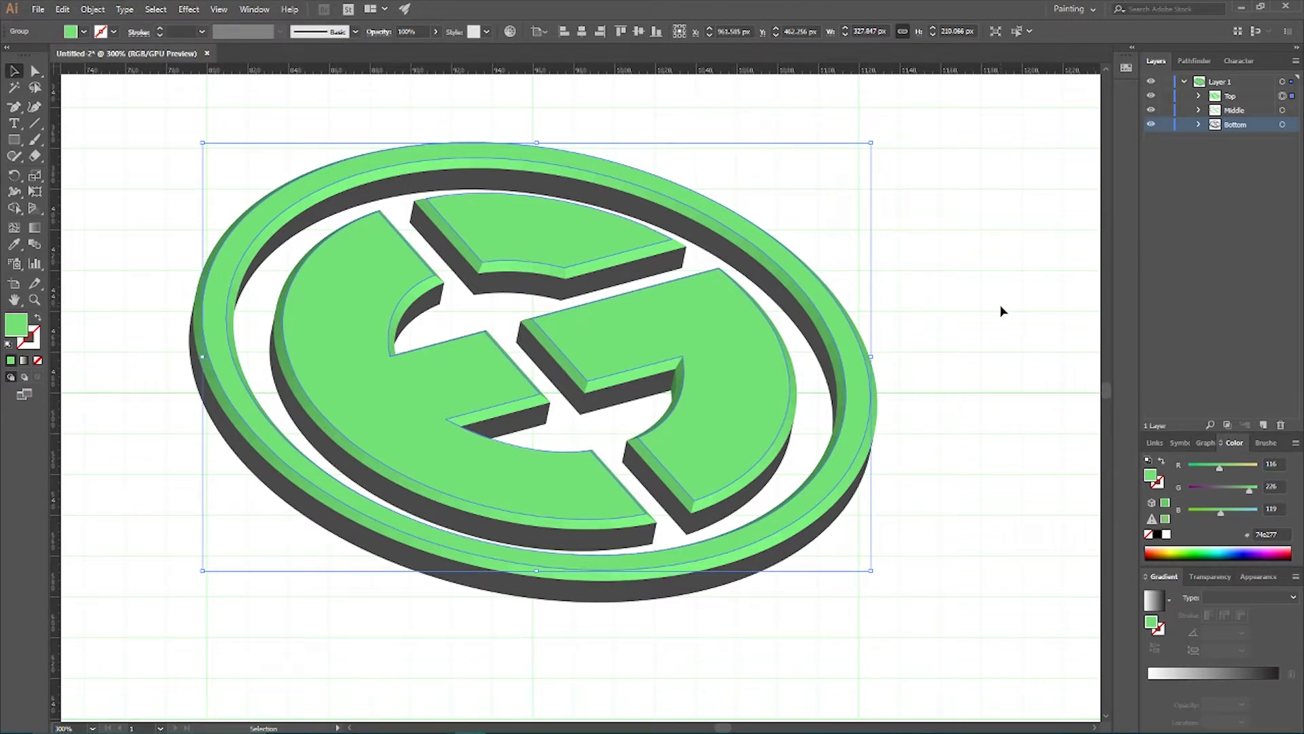
# Step: Merge the selected top faces into one compound path
pyautogui.press('a')
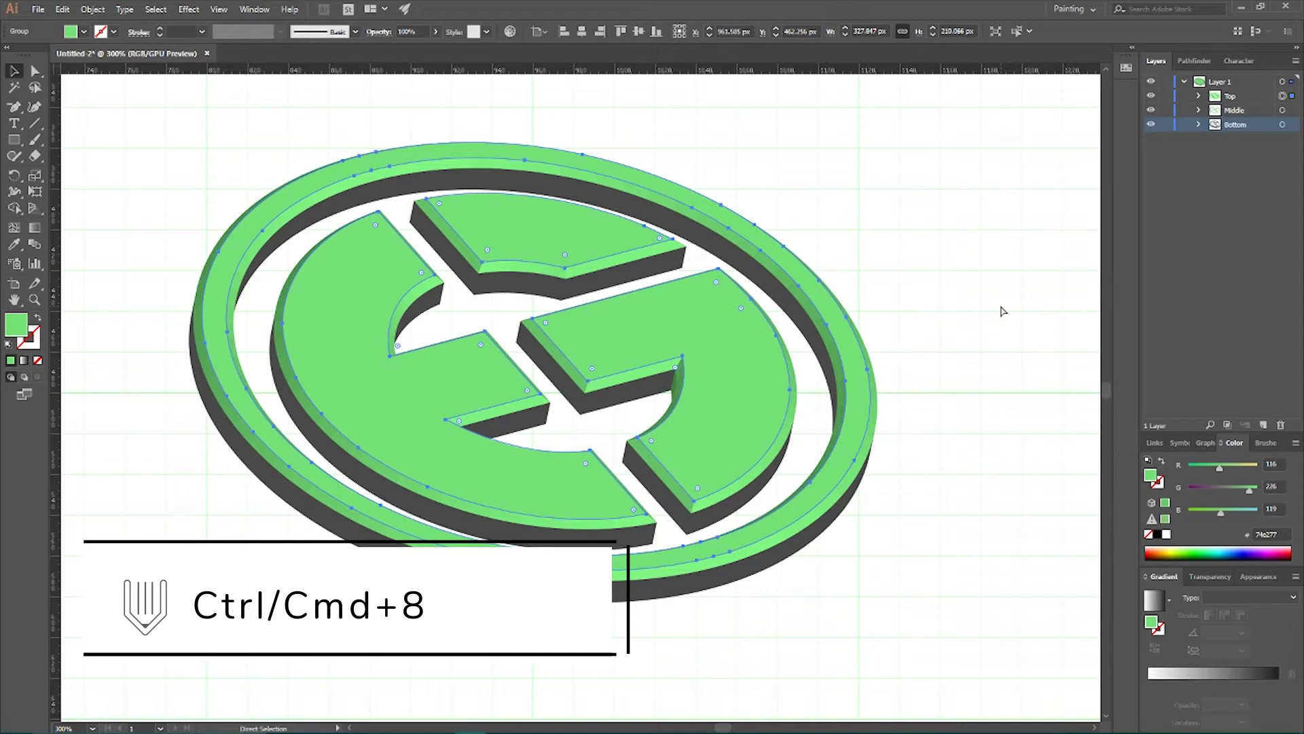
pyautogui.hotkey('ctrl', '8')
pyautogui.press('v')
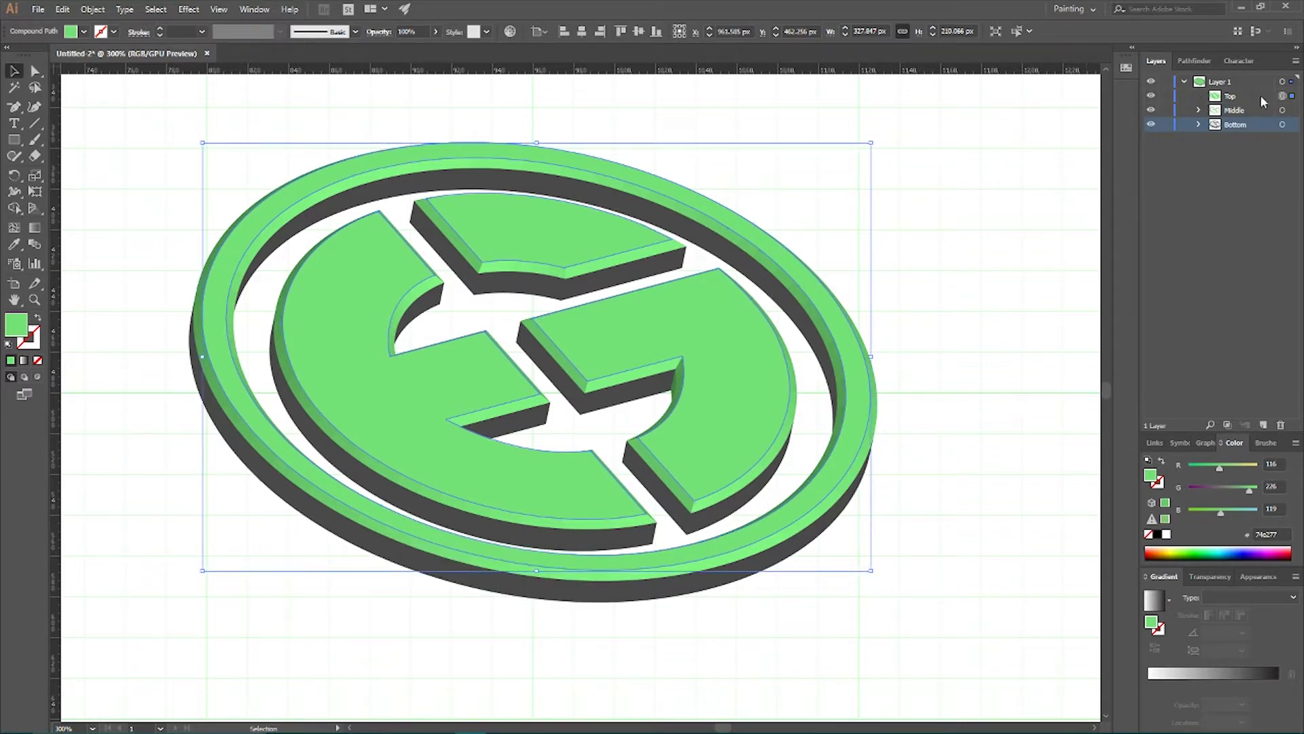
# Step: Fill the Top group with a white-to-black linear gradient and reselect the top faces
pyautogui.click(1284, 96)
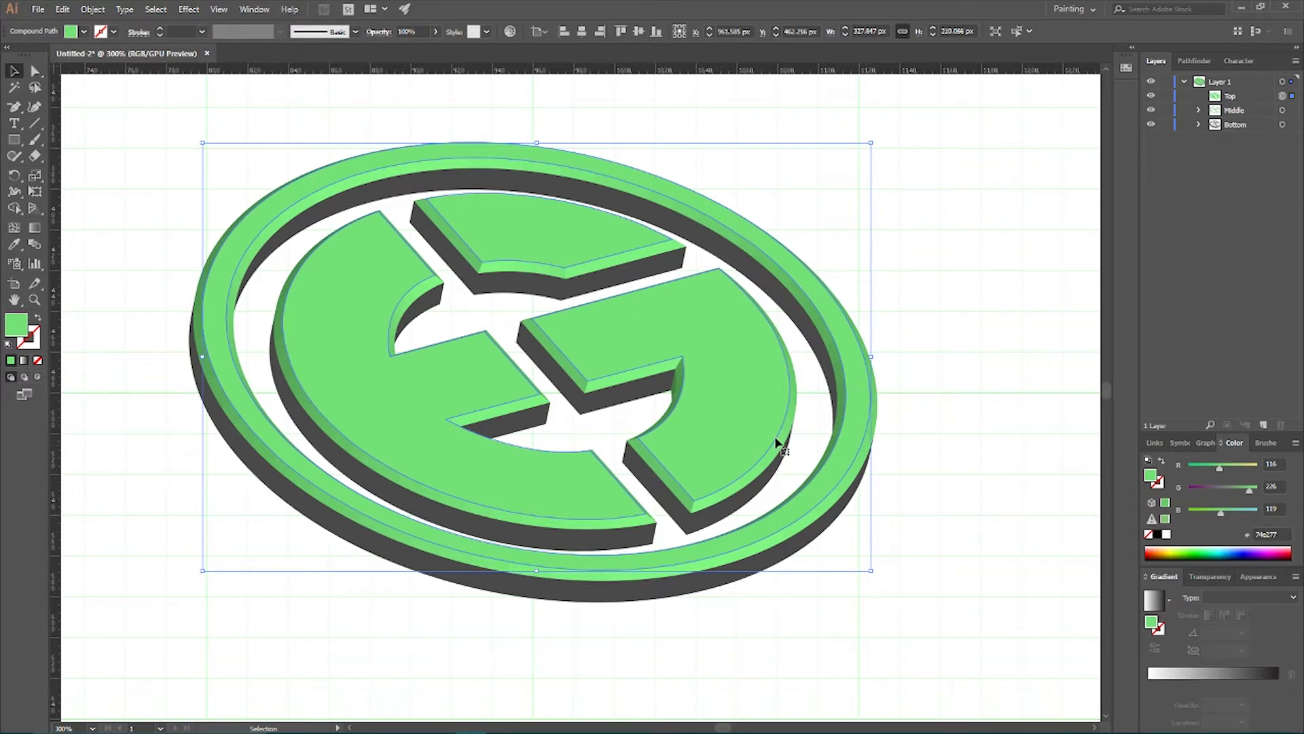
pyautogui.click(1220, 675)
pyautogui.click(965, 254)
pyautogui.click(867, 401)
# Step: Select the Middle group and apply the Steel swatch from the Metals gradient library
pyautogui.click(1284, 110)
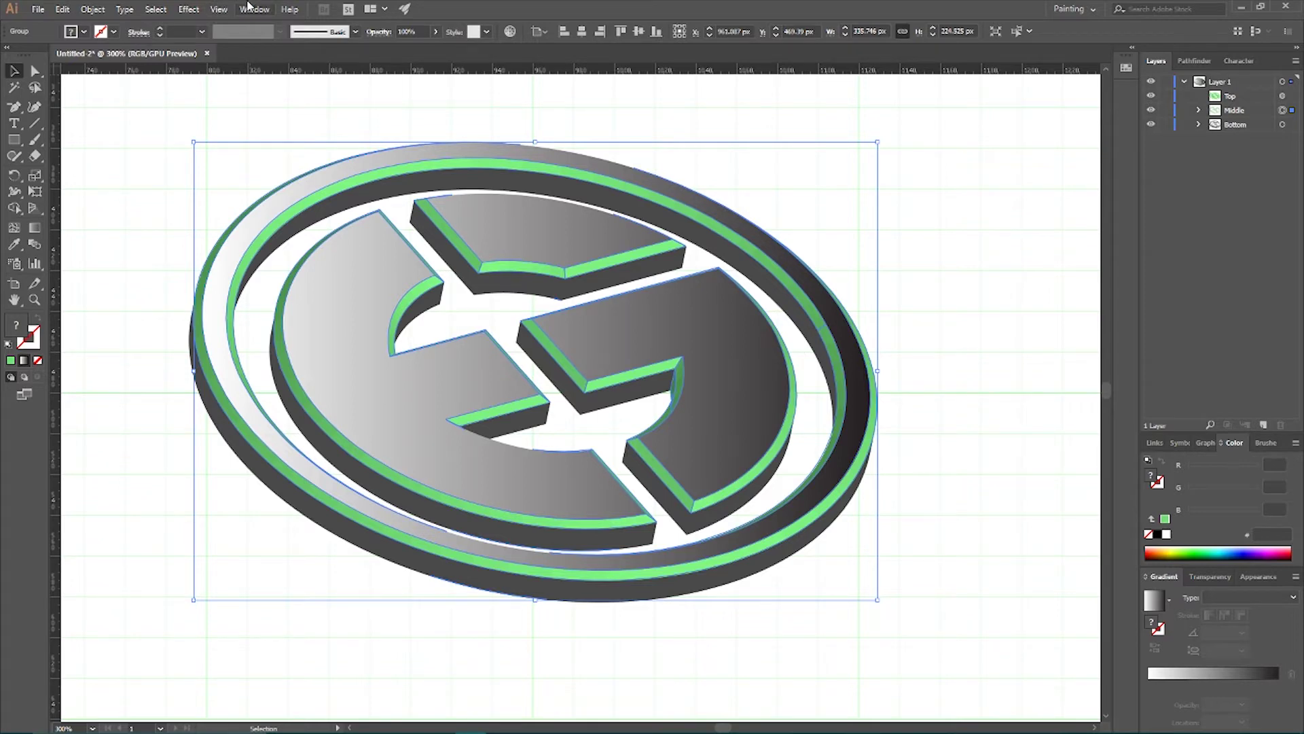
pyautogui.click(254, 9)
pyautogui.click(305, 563)
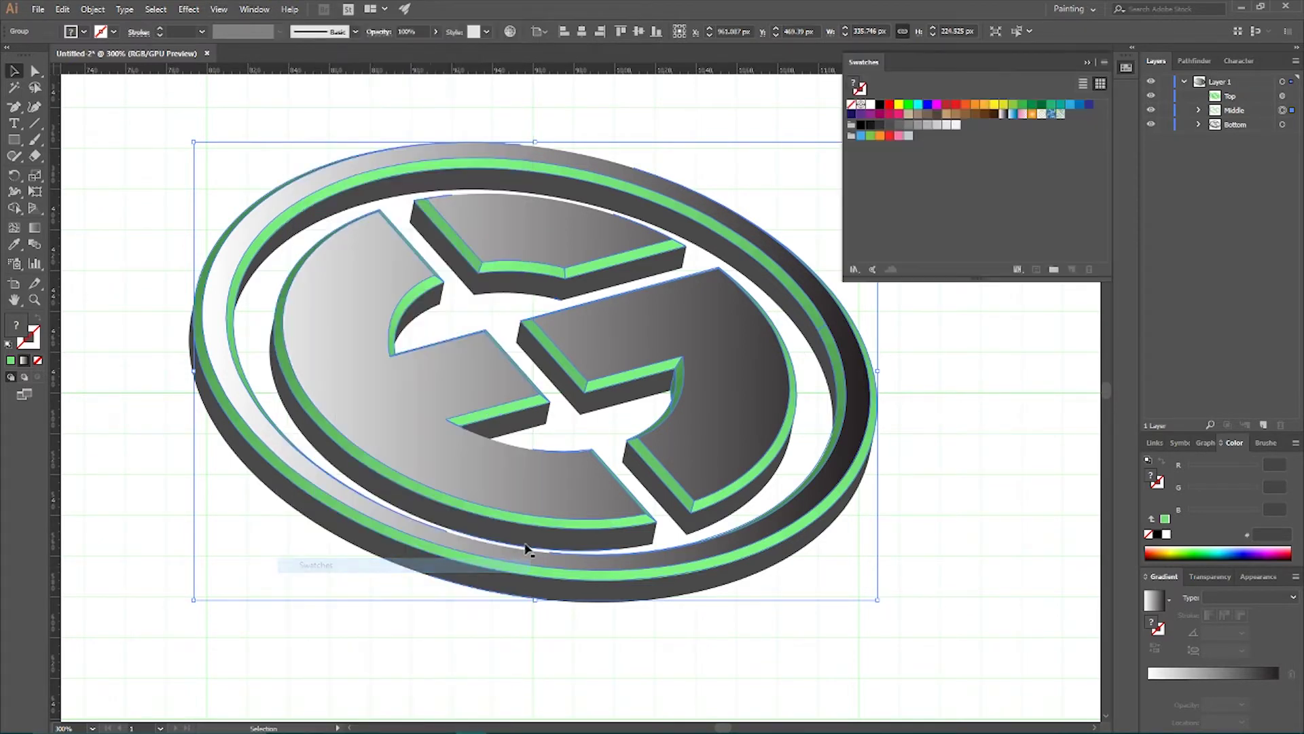
pyautogui.click(855, 270)
pyautogui.moveTo(931, 428)
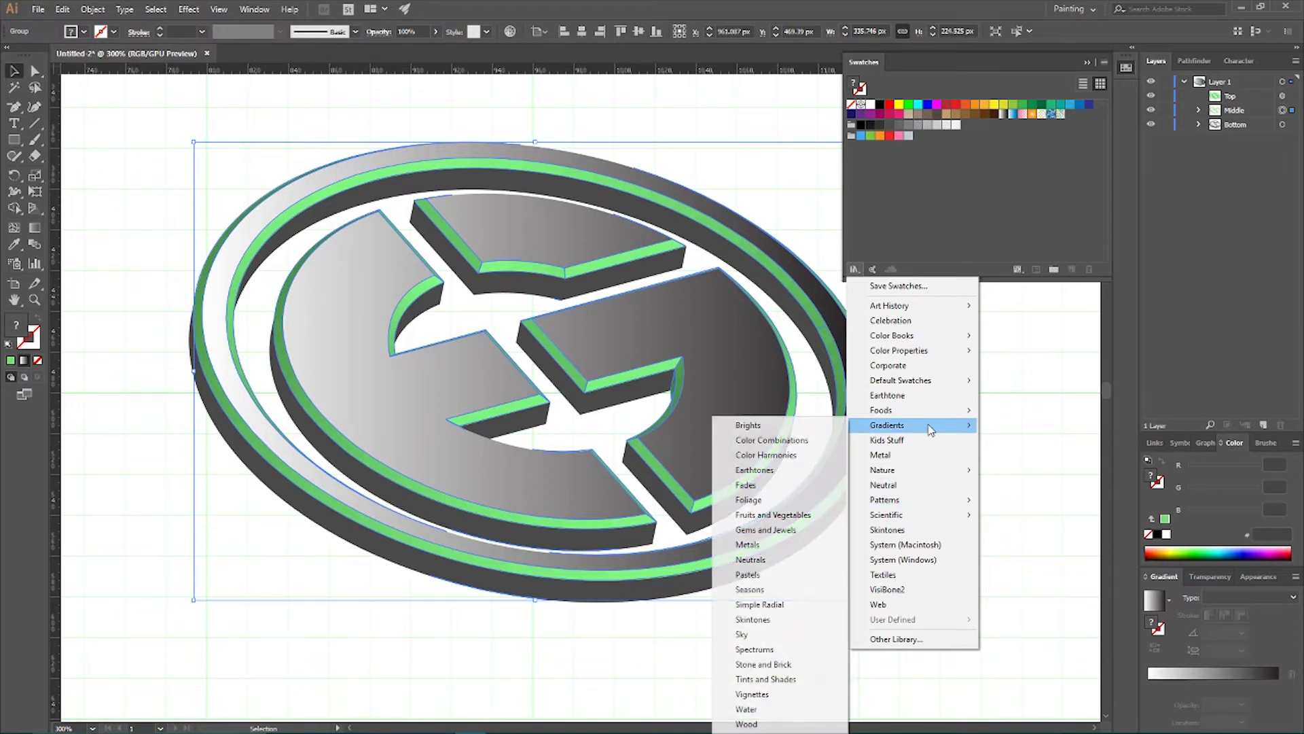
pyautogui.click(773, 545)
pyautogui.moveTo(666, 330); pyautogui.dragTo(1021, 349)
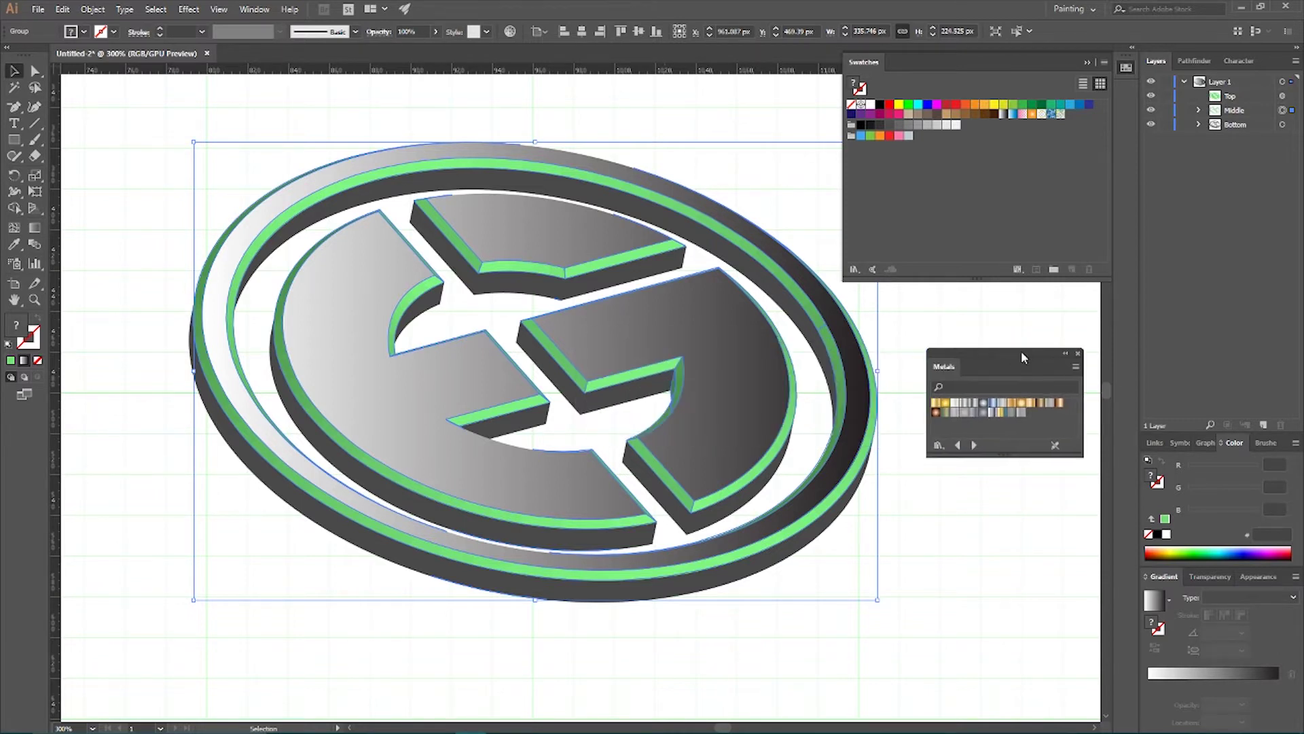
pyautogui.click(979, 406)
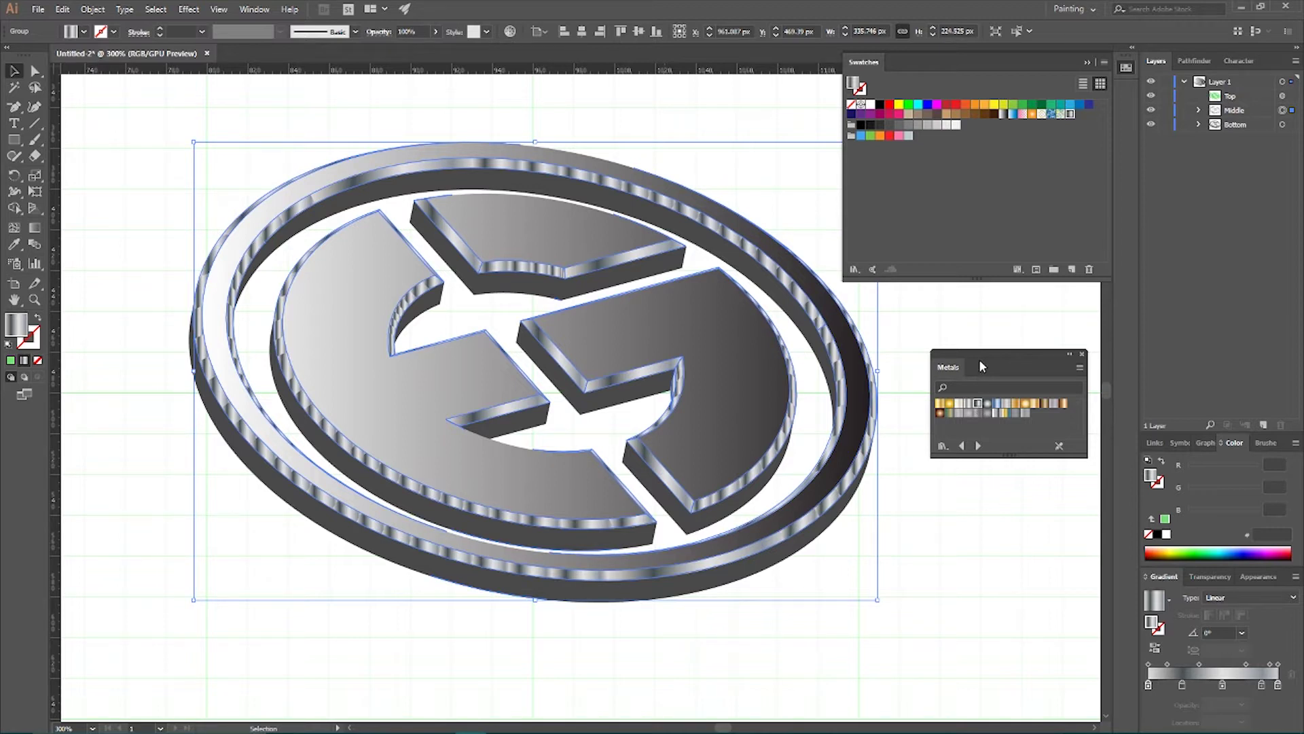
# Step: Try merging the Middle pieces into a compound path, then ungroup the logo group
pyautogui.press('a')
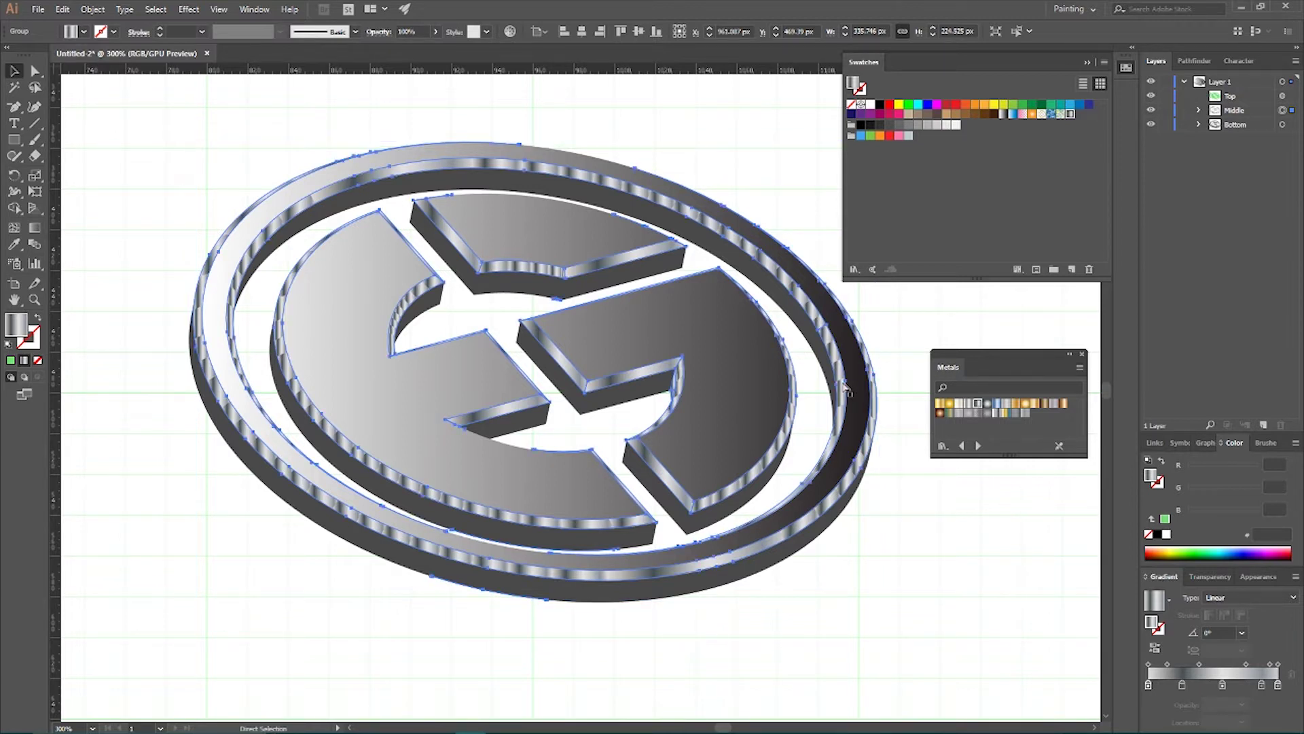
pyautogui.hotkey('ctrl', '8')
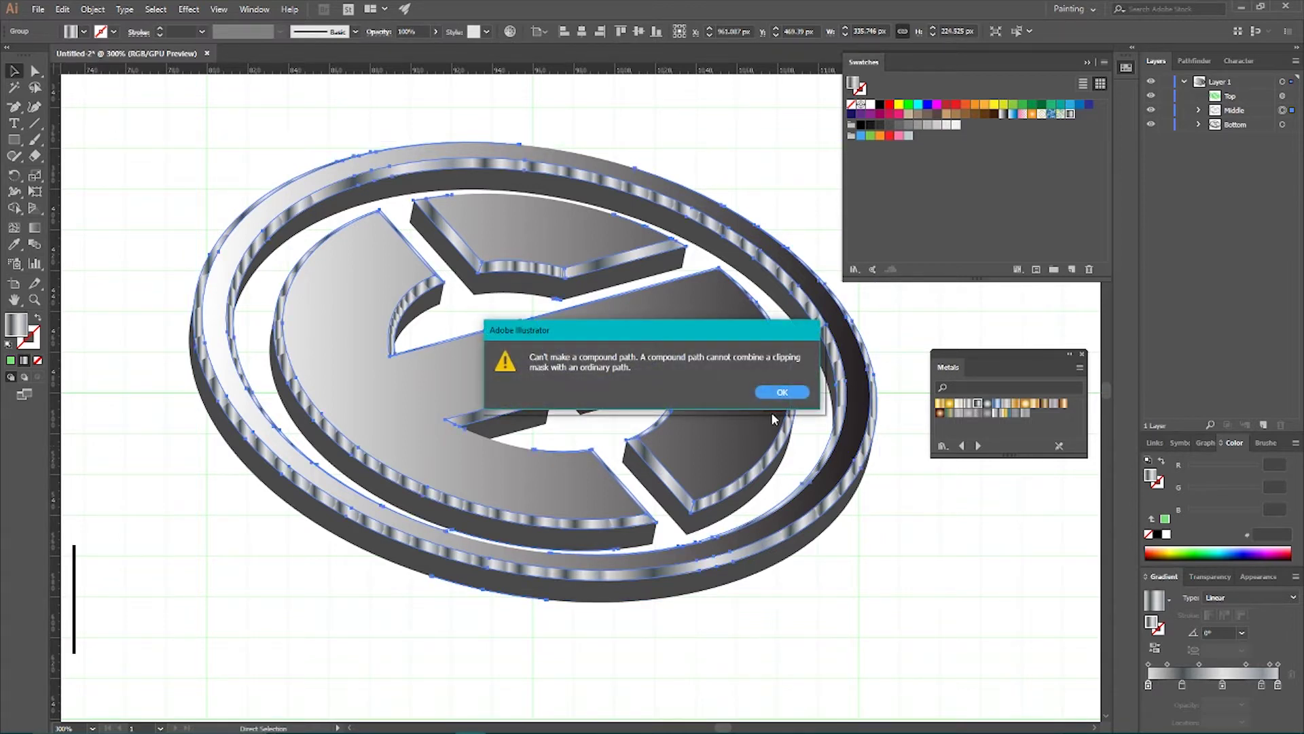
pyautogui.click(782, 393)
pyautogui.press('v')
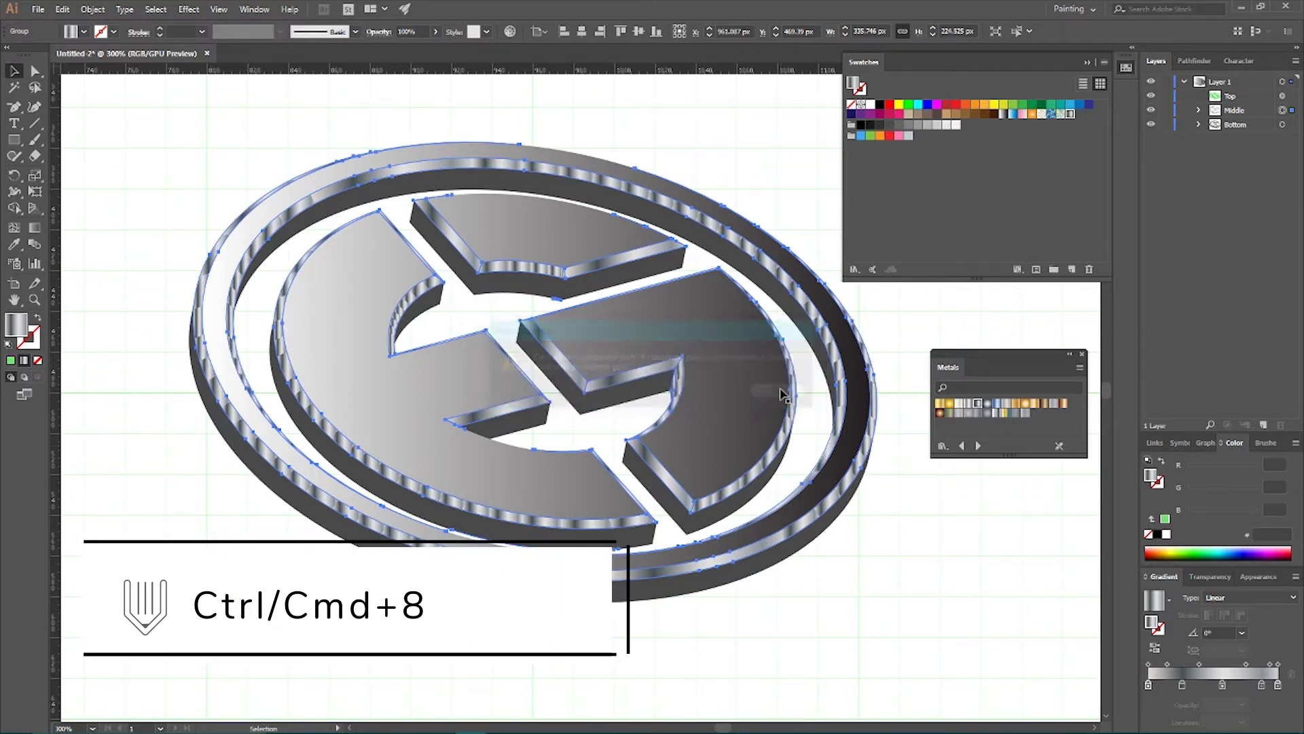
pyautogui.rightClick(798, 290)
pyautogui.click(837, 401)
# Step: Select the small clipped pieces in Layers and release one piece's clipping mask
pyautogui.click(1281, 155)
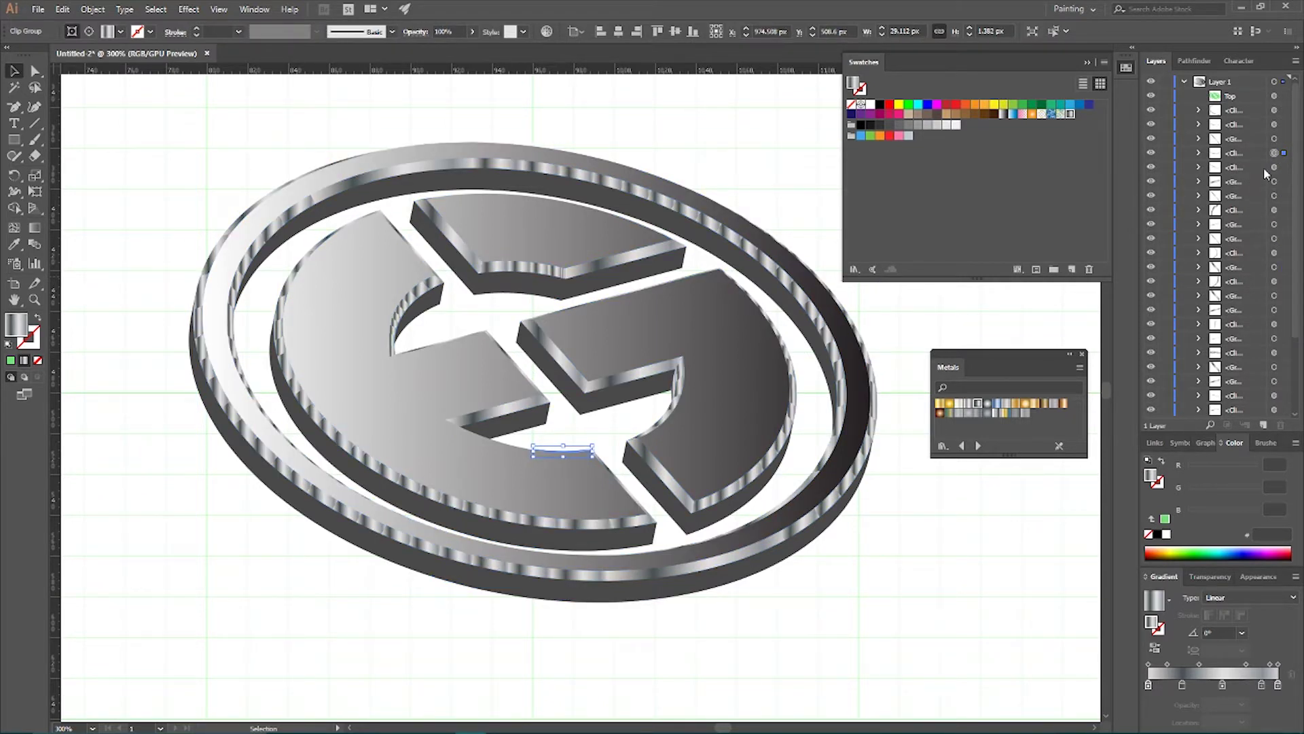
pyautogui.keyDown('shift'); pyautogui.click(1281, 167); pyautogui.keyUp('shift')
pyautogui.keyDown('shift'); pyautogui.click(1281, 181); pyautogui.keyUp('shift')
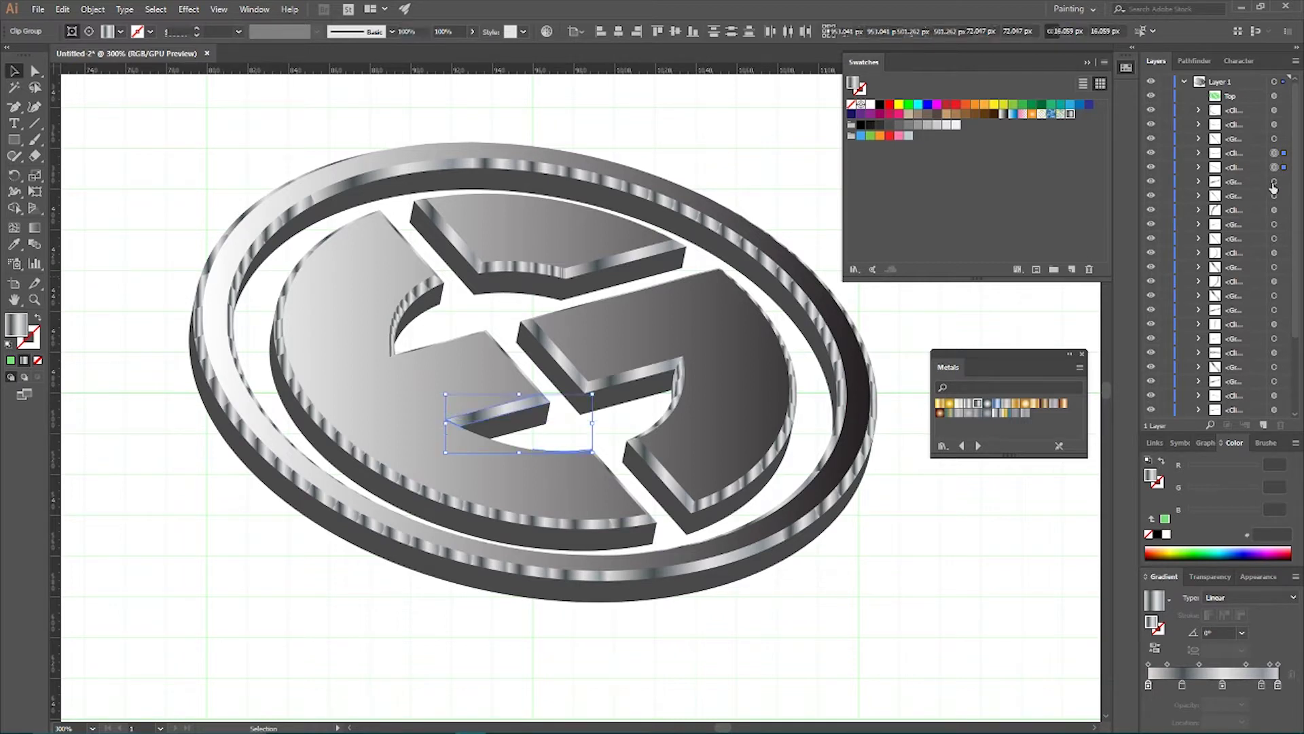
pyautogui.rightClick(557, 392)
pyautogui.click(1280, 170)
pyautogui.rightClick(473, 426)
pyautogui.click(538, 540)
# Step: Ungroup two more of the logo's groups
pyautogui.click(1275, 197)
pyautogui.rightClick(517, 405)
pyautogui.click(555, 519)
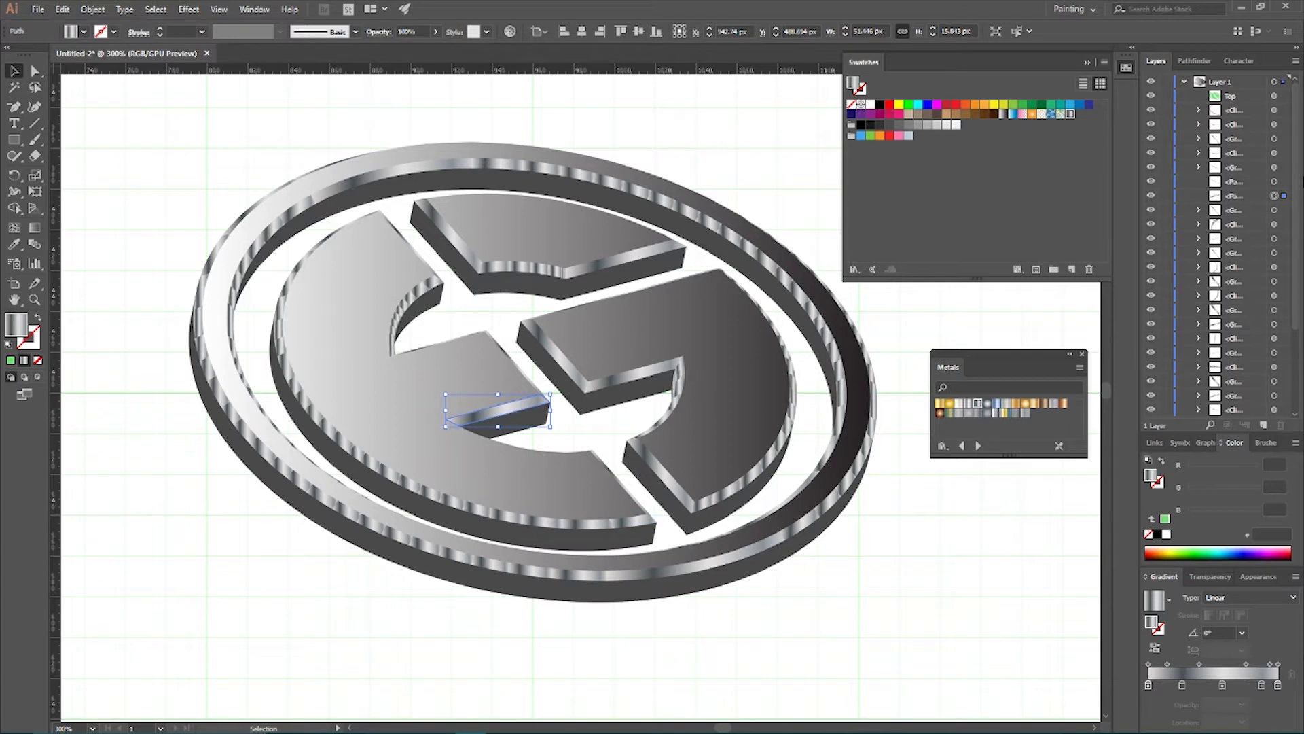
pyautogui.click(1276, 141)
pyautogui.rightClick(617, 465)
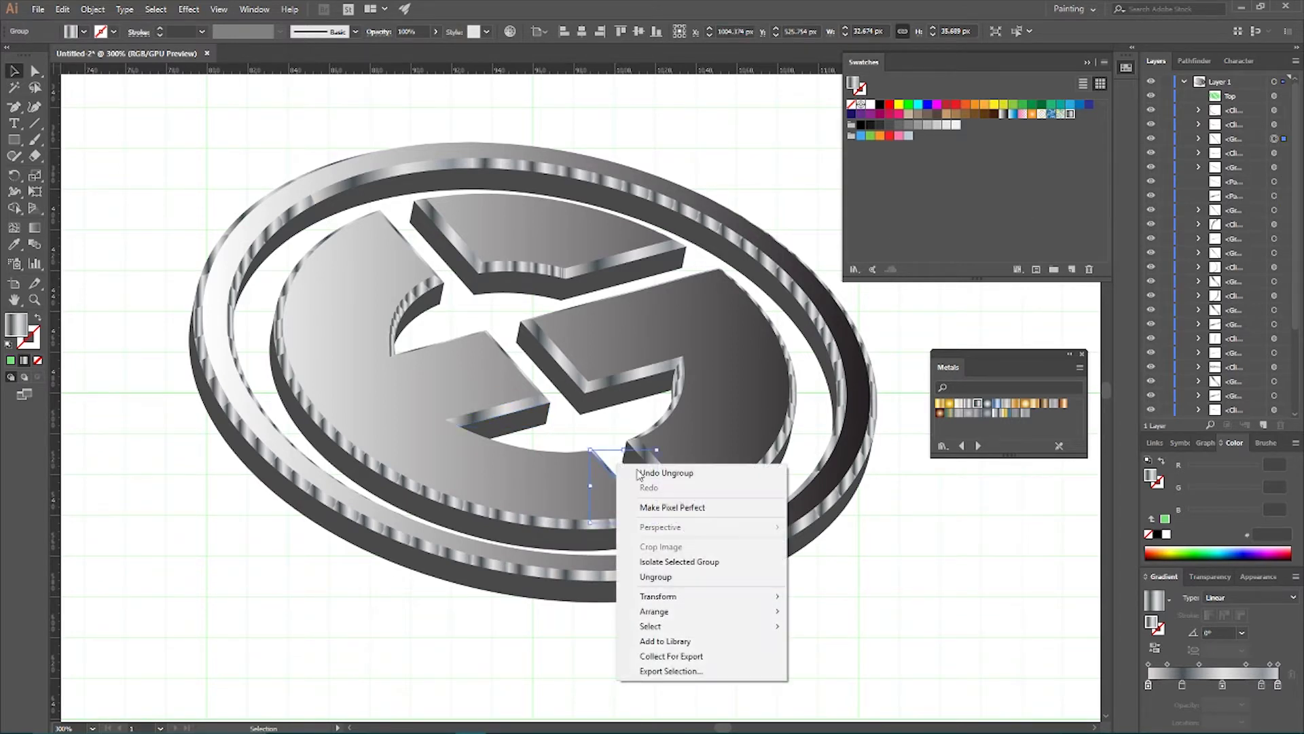
pyautogui.click(663, 579)
# Step: Release the bottom-edge clip group's mask and briefly isolate the left C clip group
pyautogui.click(1274, 125)
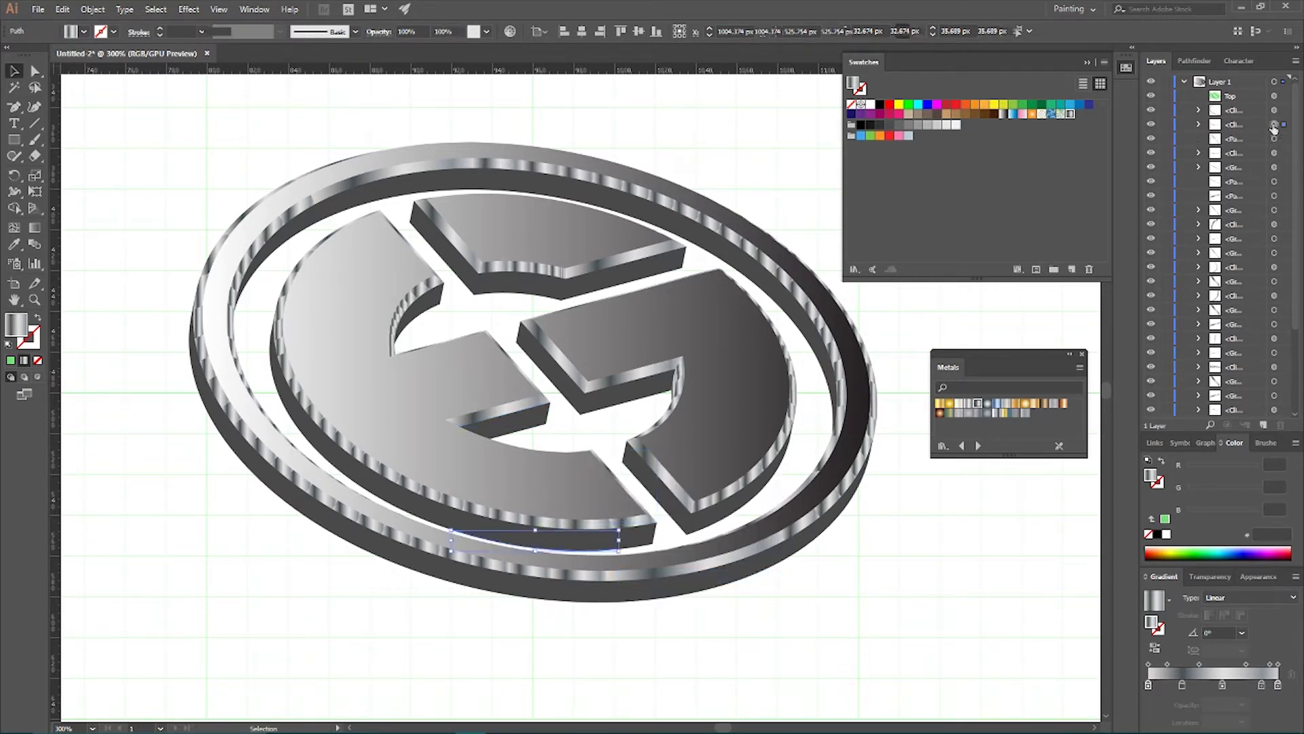
pyautogui.rightClick(564, 543)
pyautogui.click(611, 428)
pyautogui.click(416, 243)
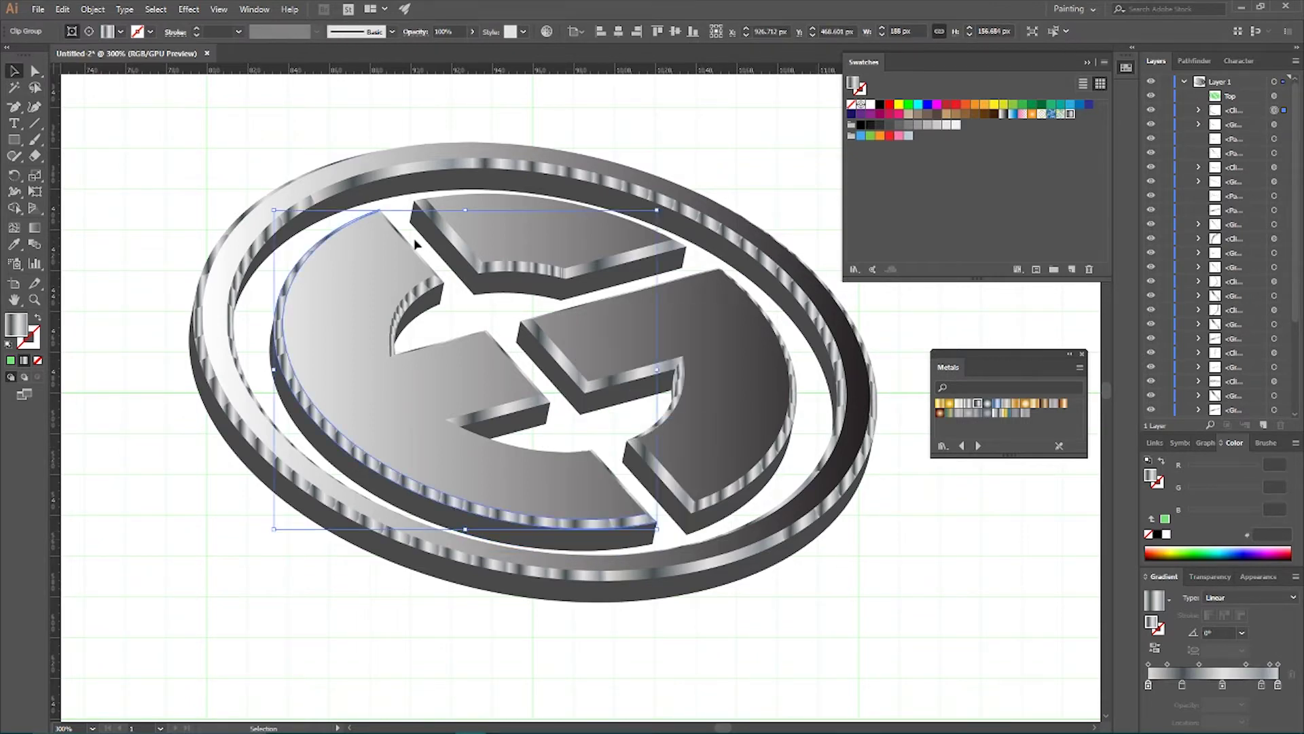
pyautogui.doubleClick(416, 244)
pyautogui.doubleClick(297, 210)
pyautogui.rightClick(412, 290)
pyautogui.click(489, 386)
pyautogui.click(72, 85)
# Step: Check the context options for the outer ring and right G piece without changing them
pyautogui.rightClick(437, 285)
pyautogui.rightClick(481, 182)
pyautogui.rightClick(466, 227)
pyautogui.click(637, 198)
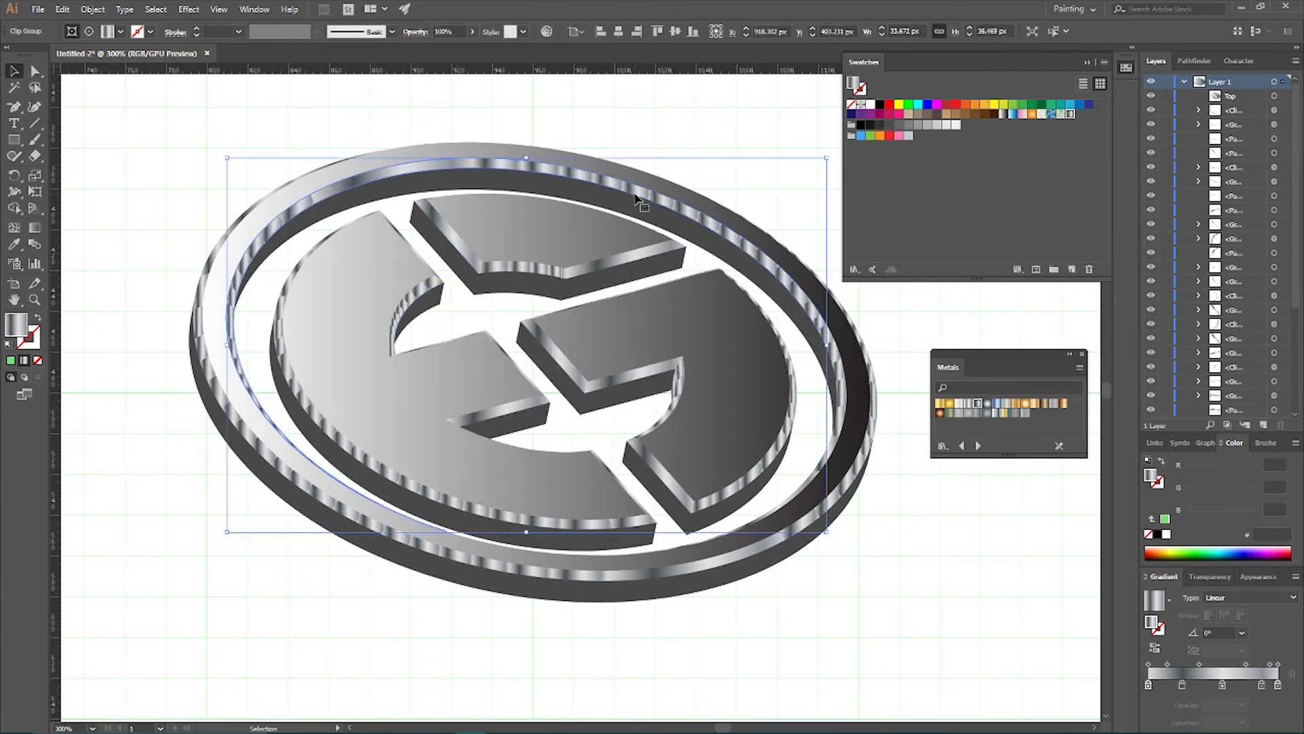
pyautogui.rightClick(871, 361)
pyautogui.rightClick(766, 461)
pyautogui.press('Escape')
# Step: Select the tiny bevel clip groups and inspect their context options
pyautogui.click(1285, 352)
pyautogui.keyDown('shift'); pyautogui.click(1274, 367); pyautogui.keyUp('shift')
pyautogui.rightClick(644, 238)
pyautogui.press('Escape')
pyautogui.click(1277, 398)
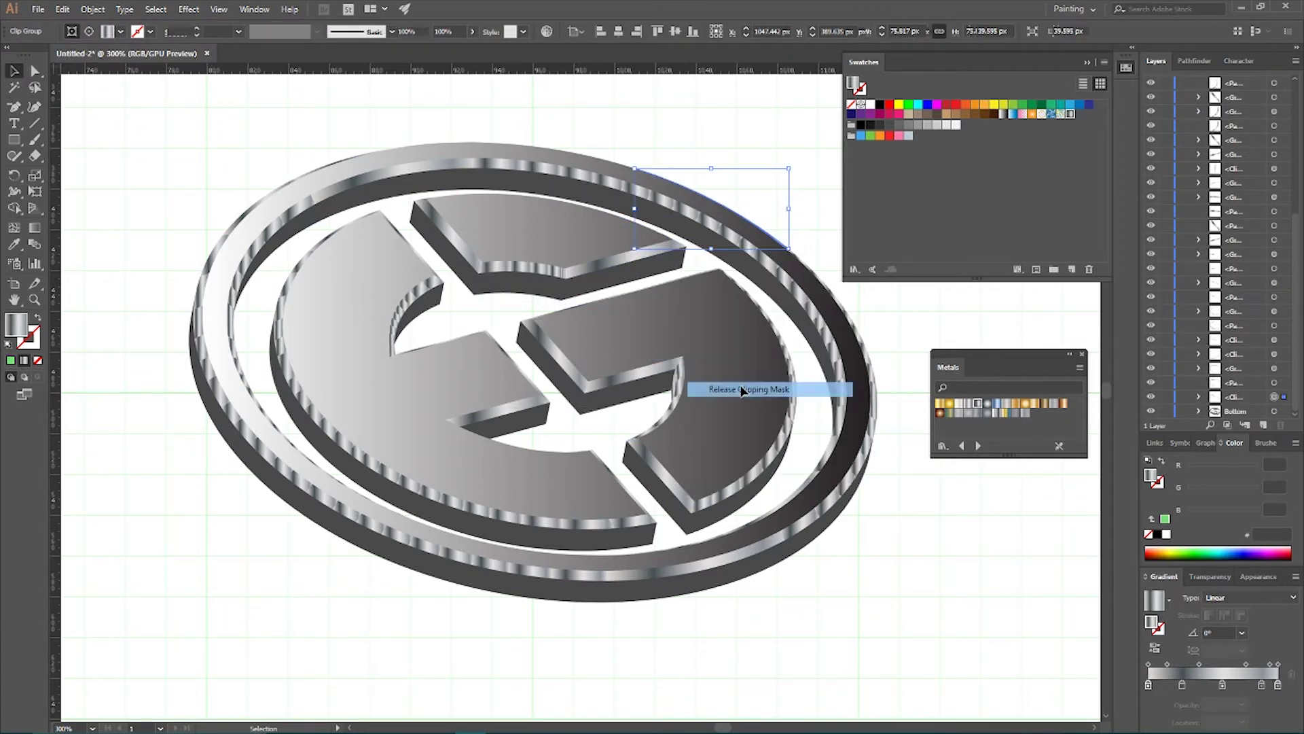
pyautogui.rightClick(646, 218)
pyautogui.press('Escape')
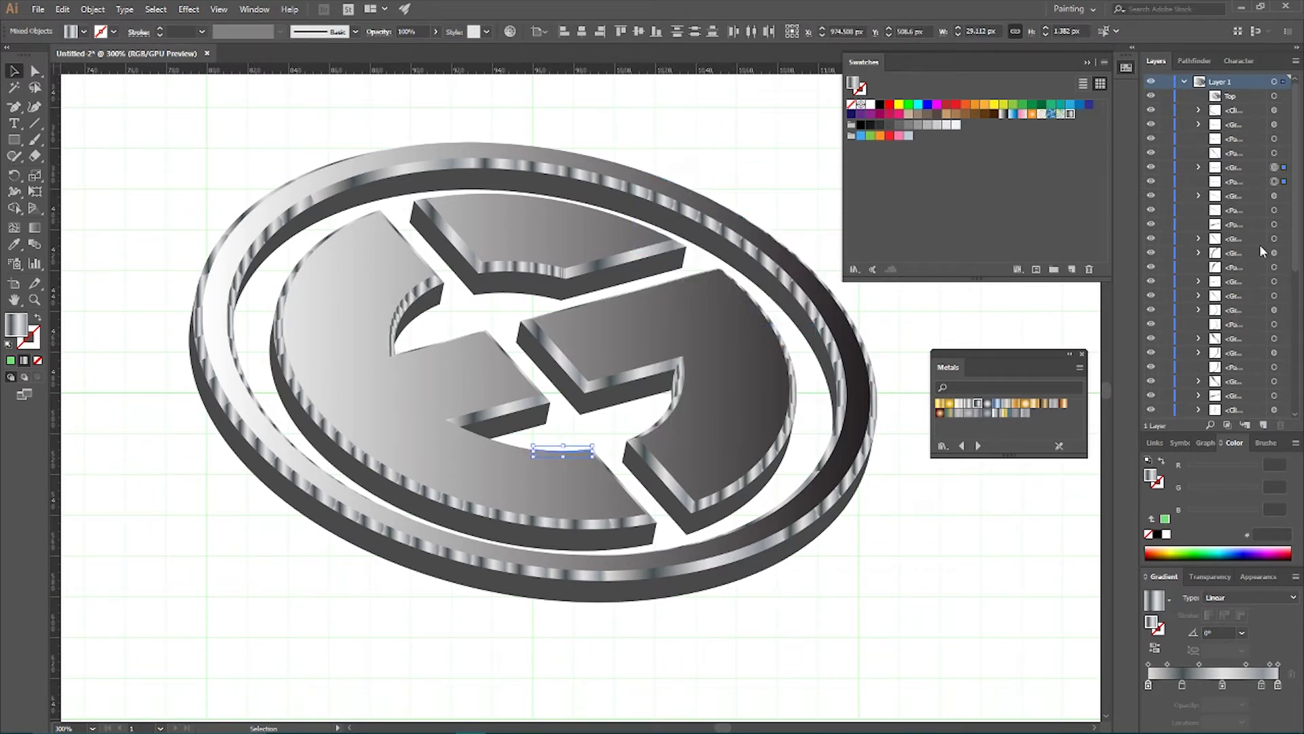
pyautogui.scroll(-3, 1262, 252)
pyautogui.rightClick(607, 319)
pyautogui.press('Escape')
# Step: Release the clipping masks on the bottom clip group and the next clip group
pyautogui.click(1275, 367)
pyautogui.rightClick(814, 375)
pyautogui.click(849, 488)
pyautogui.rightClick(690, 320)
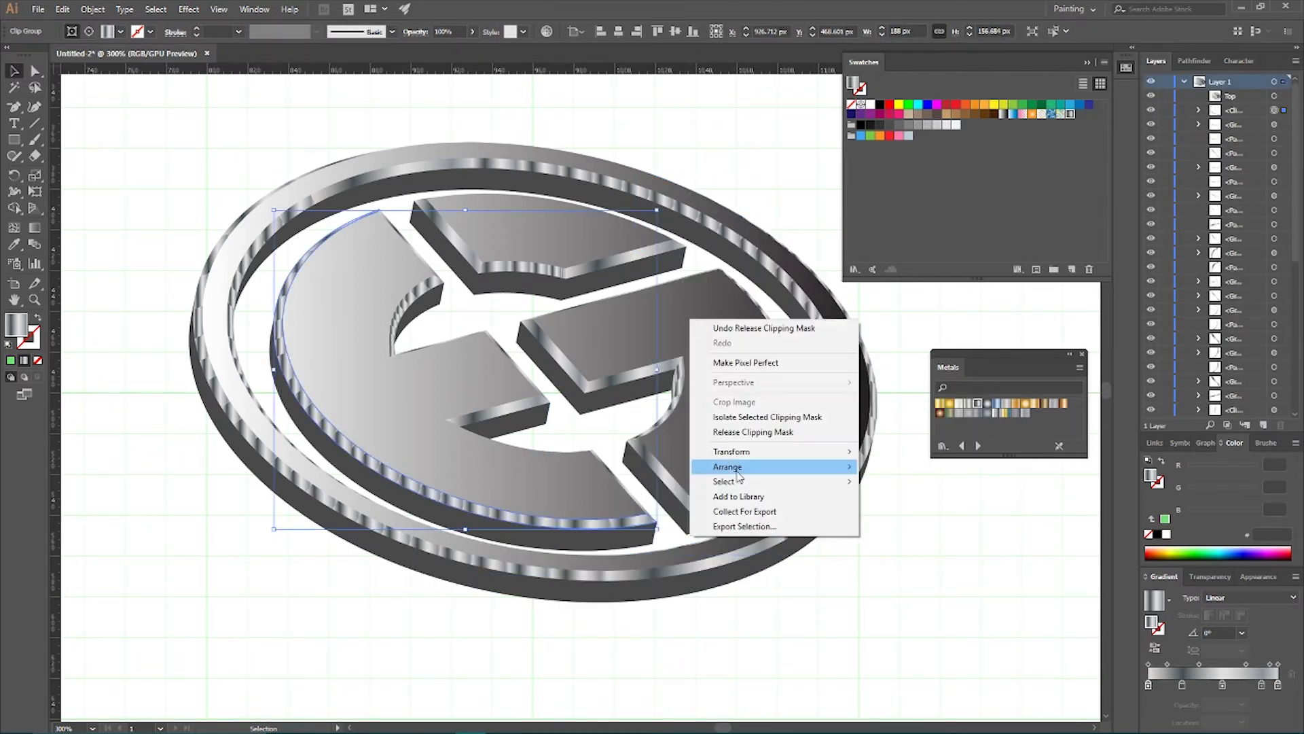
pyautogui.click(752, 432)
# Step: Select a bevel edge shape, then select the Top group in Layers
pyautogui.scroll(-3, 1277, 203)
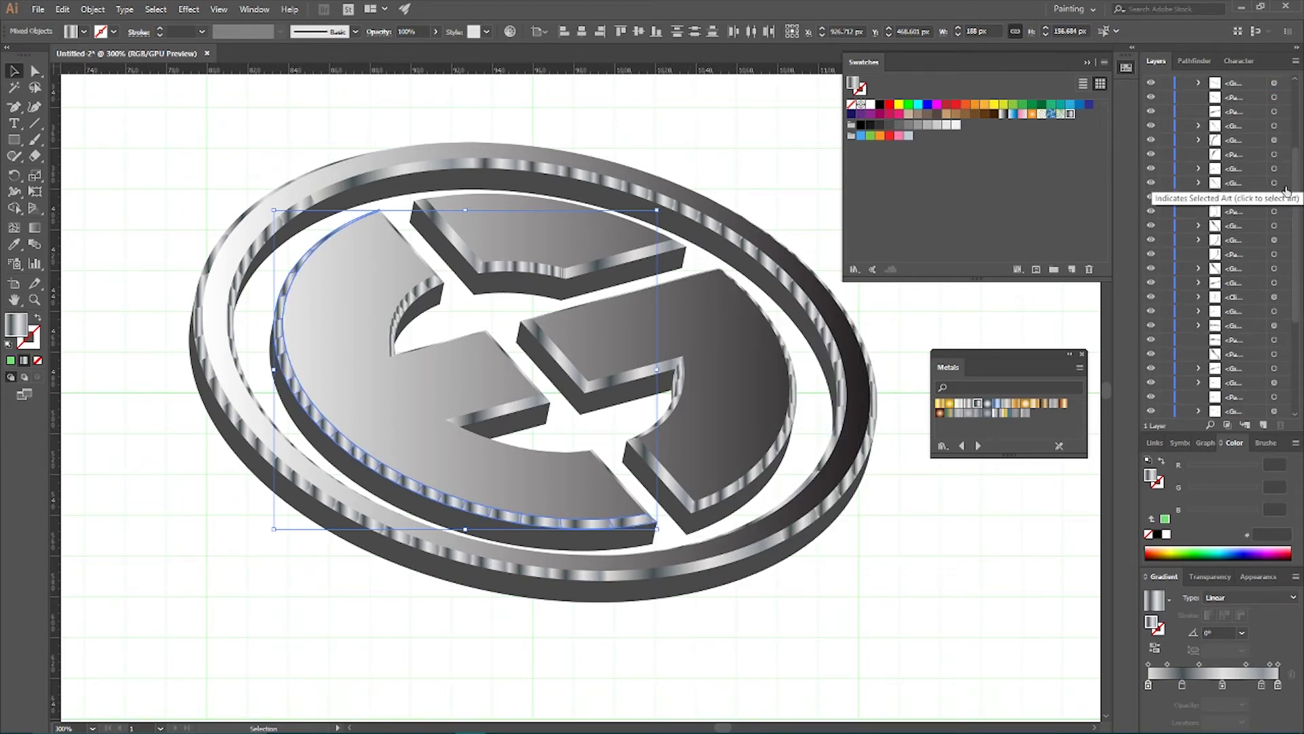
pyautogui.click(673, 393)
pyautogui.rightClick(675, 387)
pyautogui.press('Escape')
pyautogui.scroll(5, 1277, 204)
pyautogui.click(1284, 82)
pyautogui.click(1284, 96)
pyautogui.click(1194, 60)
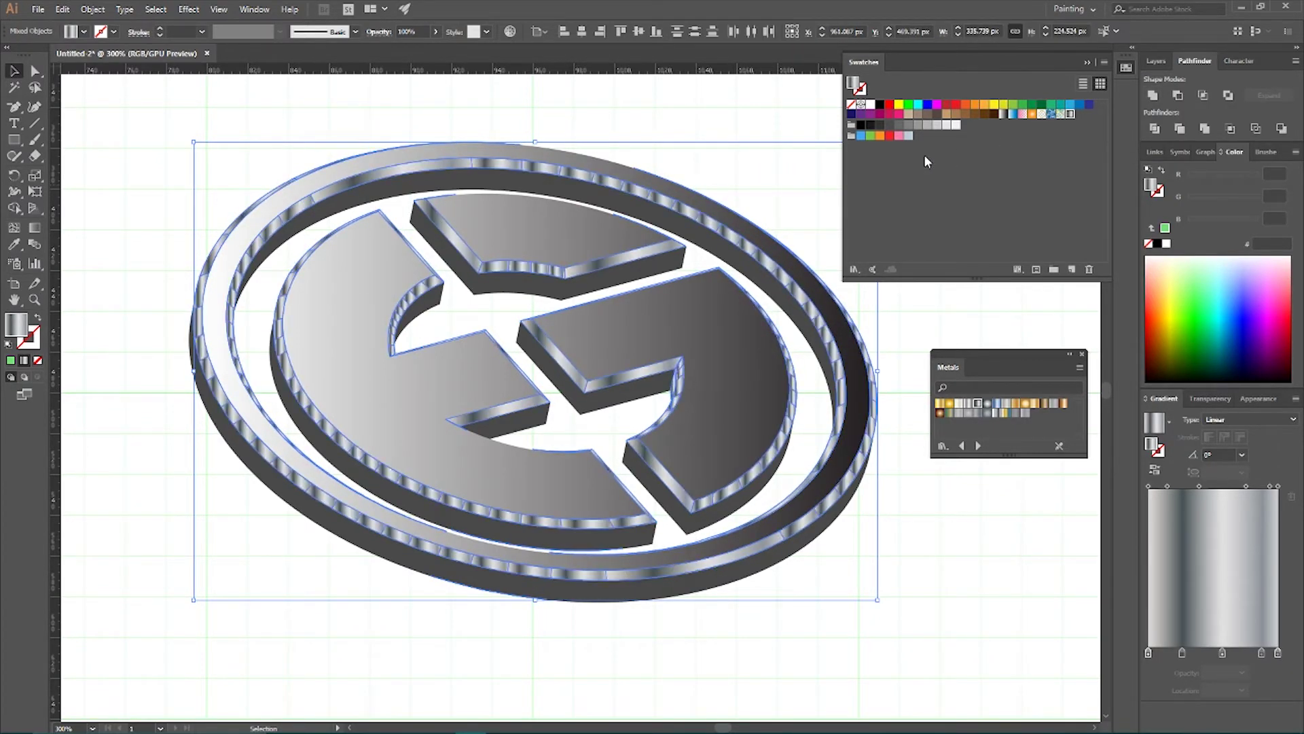
# Step: Select the whole logo and try several Silver swatches from the Metals library, previewing each
pyautogui.keyDown('shift'); pyautogui.click(674, 392); pyautogui.keyUp('shift')
pyautogui.click(1152, 95)
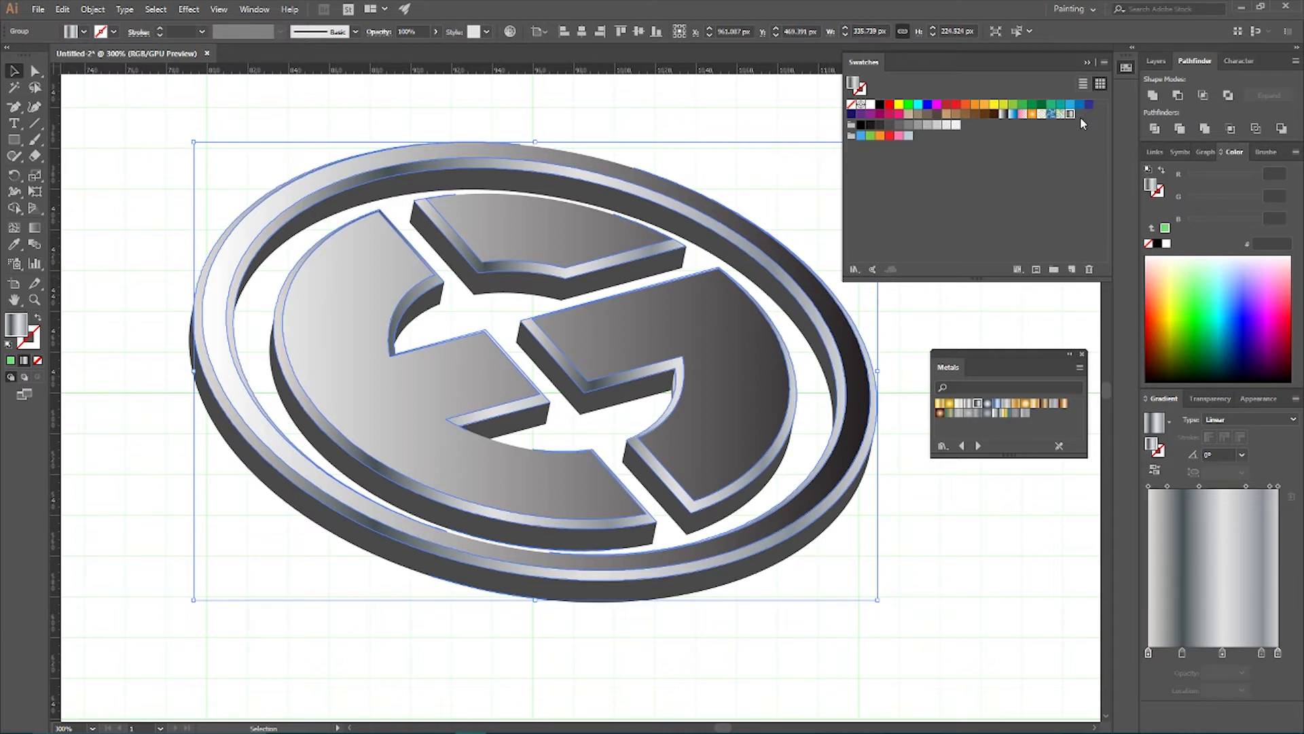
pyautogui.click(969, 405)
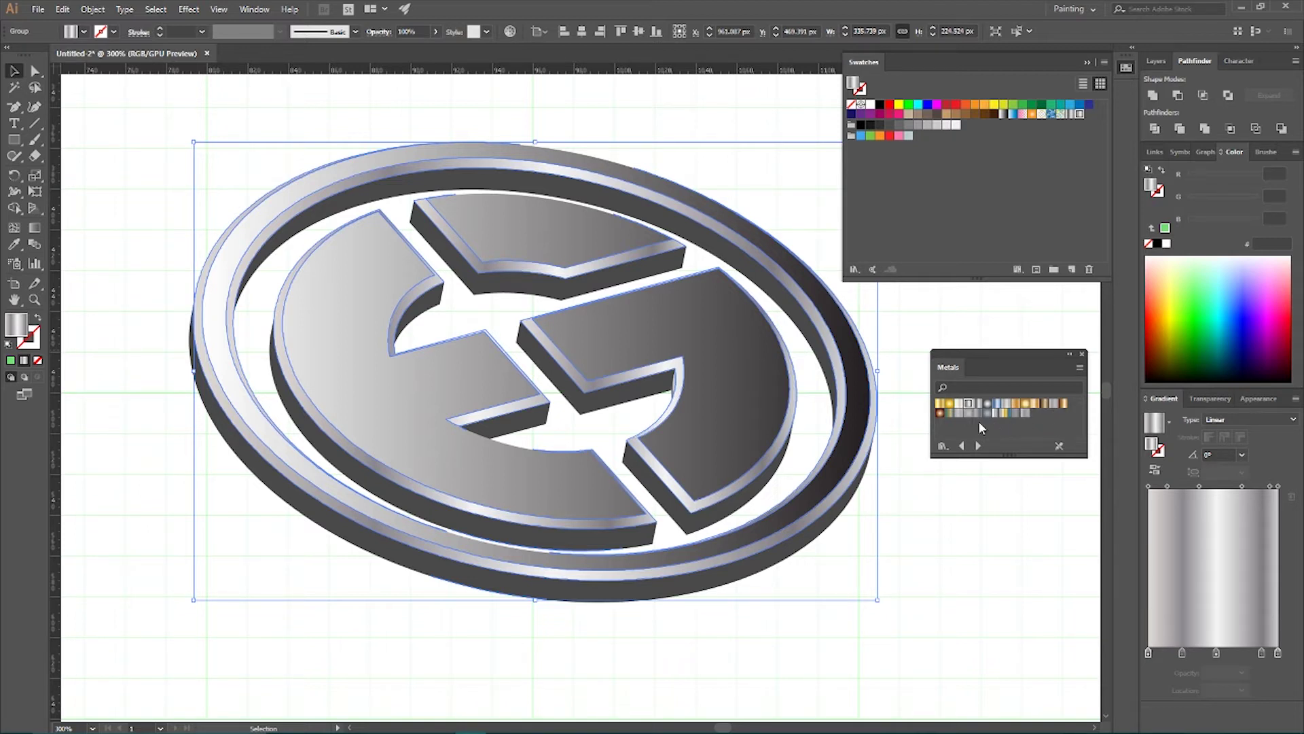
pyautogui.click(958, 413)
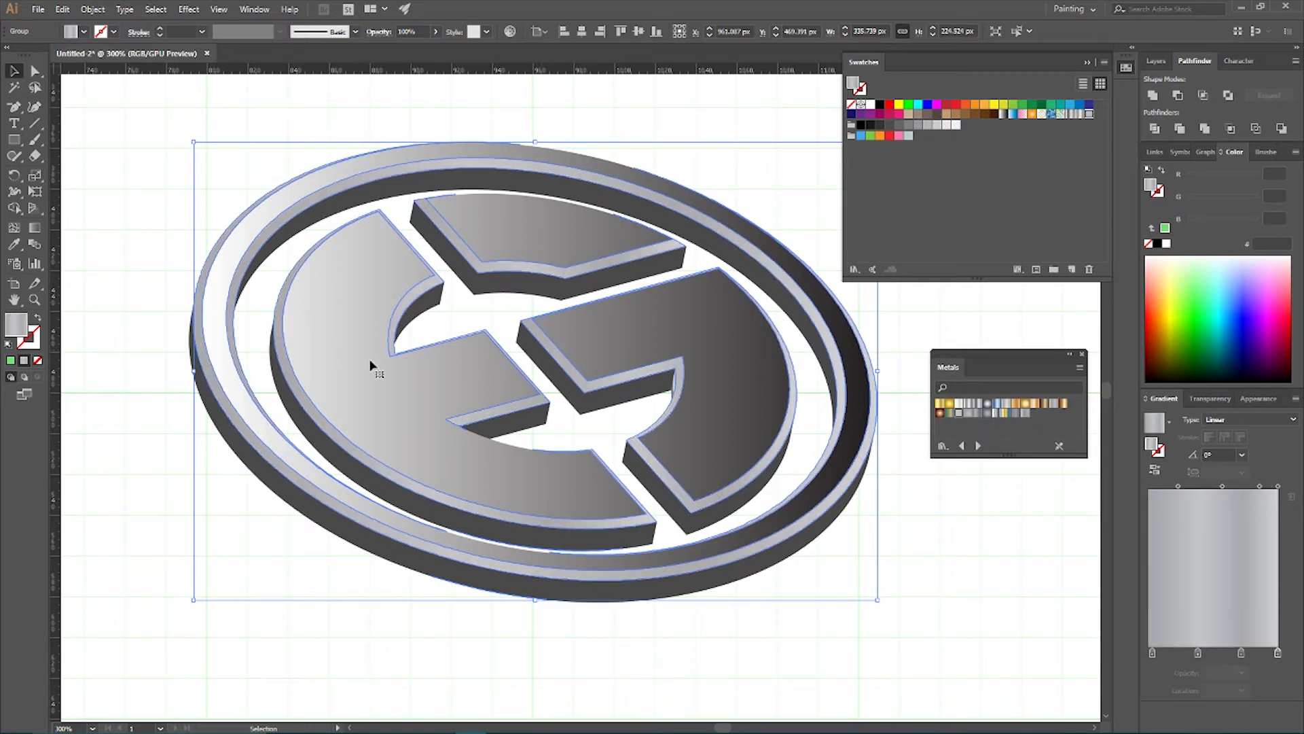
pyautogui.click(159, 158)
pyautogui.click(662, 383)
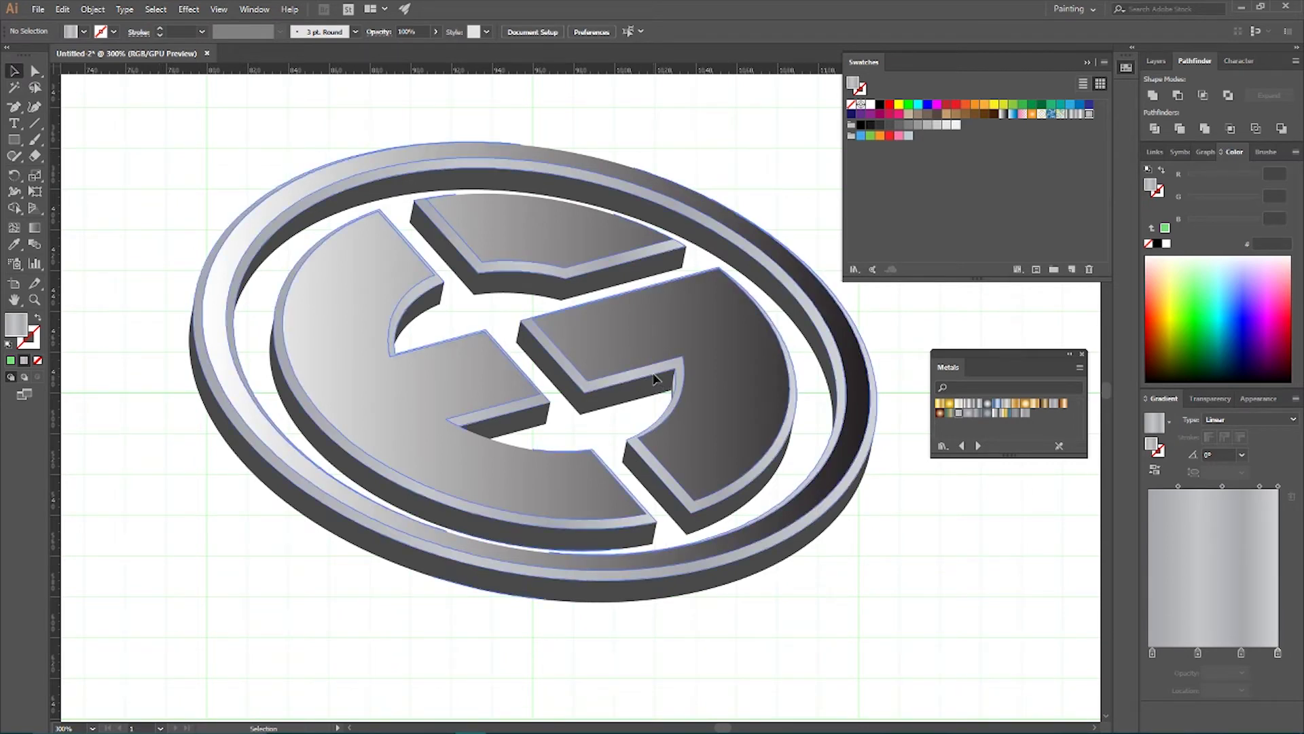
pyautogui.click(978, 404)
pyautogui.click(876, 485)
# Step: Ungroup the sliver on the G and drag its path into the Bottom group in Layers
pyautogui.click(675, 392)
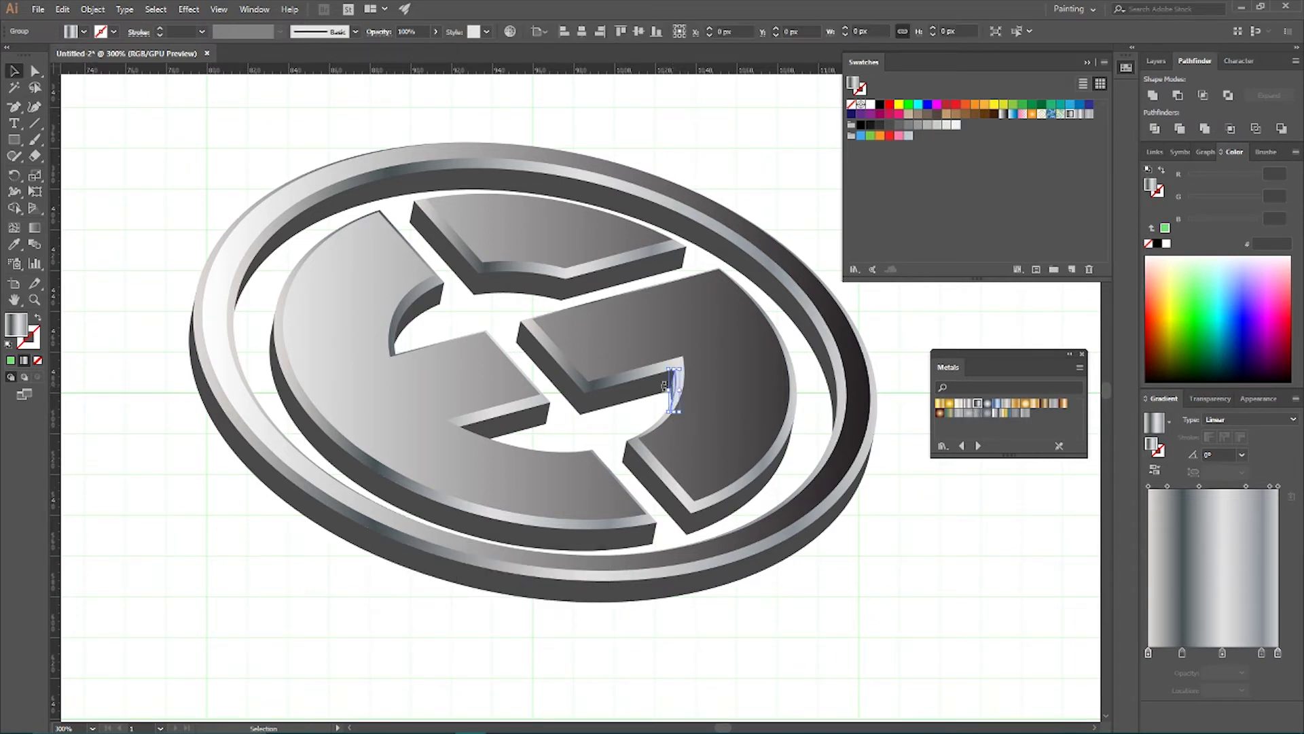
pyautogui.click(1155, 61)
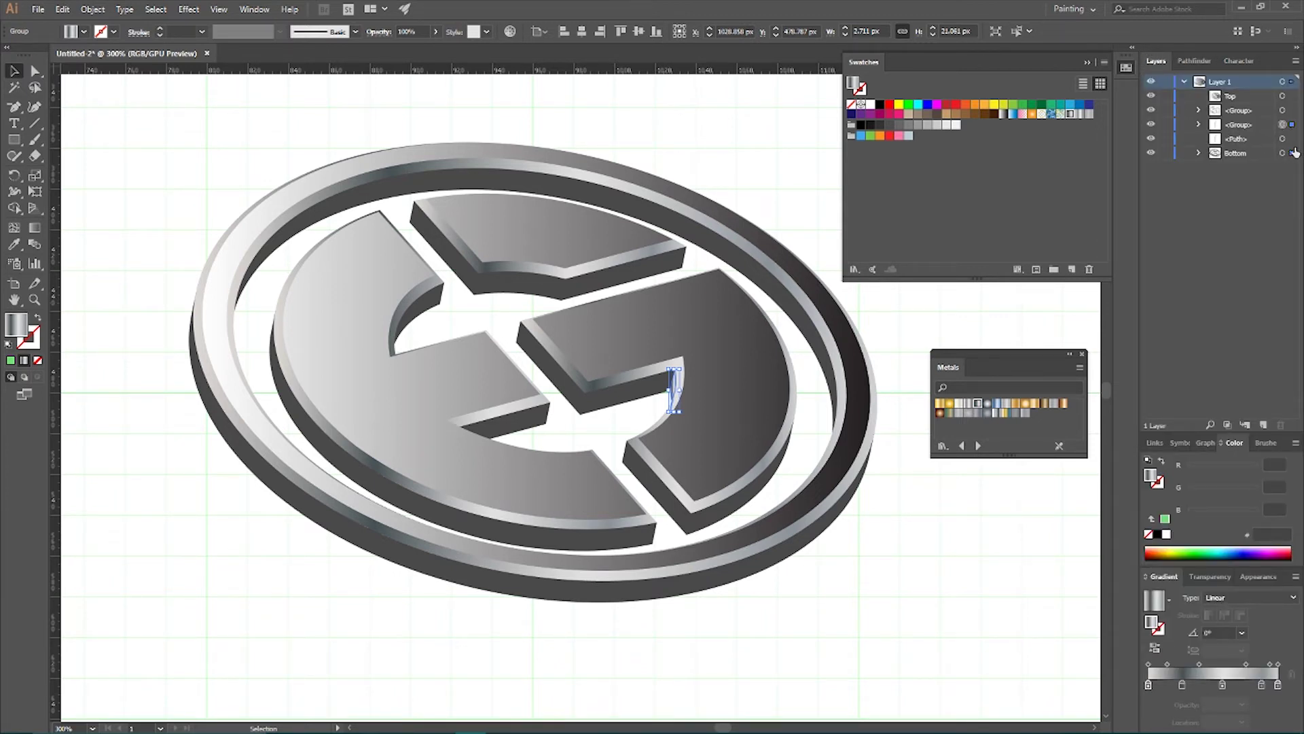
pyautogui.hotkey('ctrl', 'shift', 'g')
pyautogui.keyDown('shift'); pyautogui.click(1292, 139); pyautogui.keyUp('shift')
pyautogui.moveTo(1292, 125); pyautogui.dragTo(1292, 139)
pyautogui.click(1282, 126)
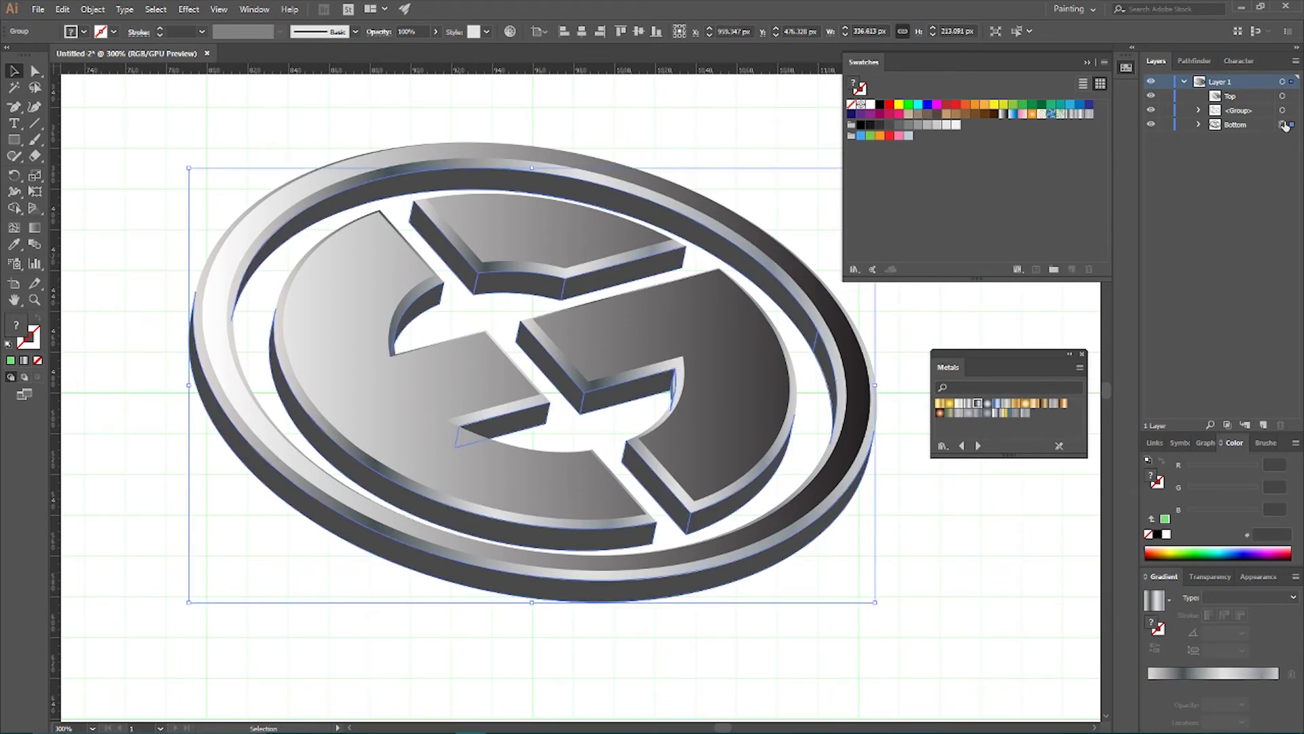
pyautogui.click(1199, 125)
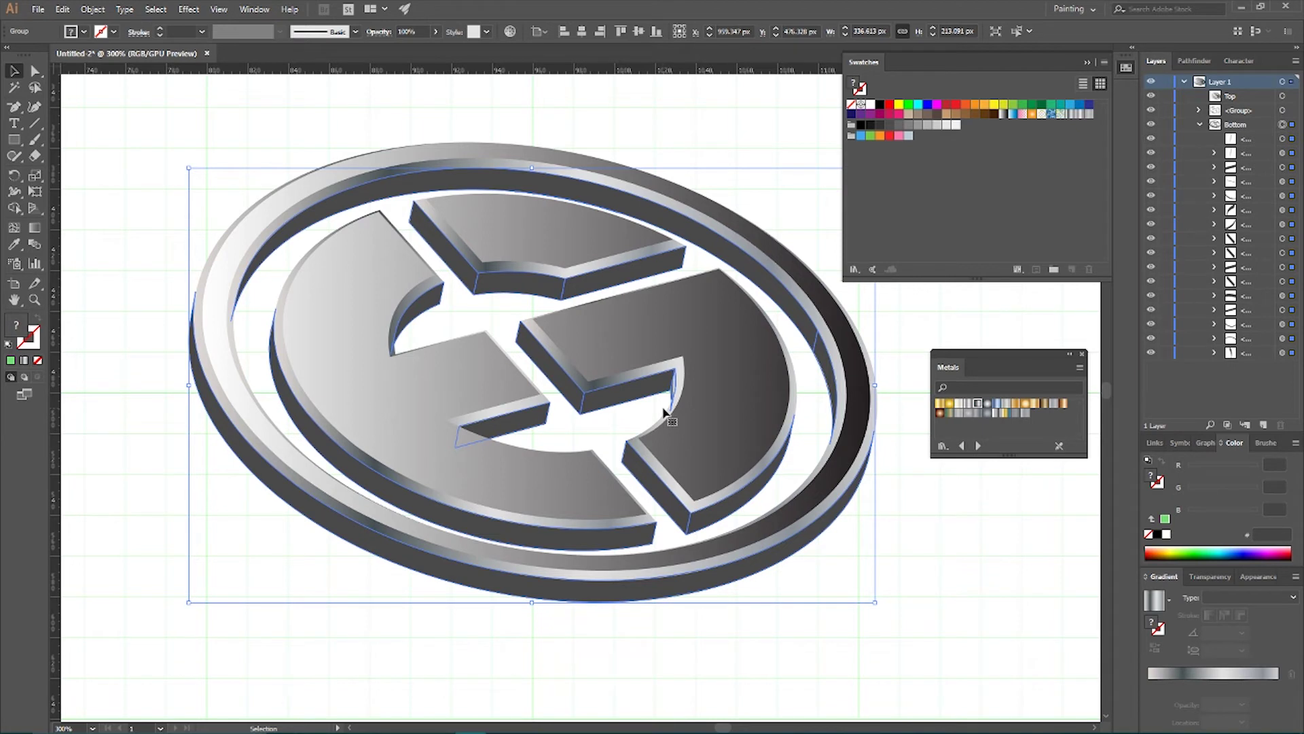
# Step: Try making the Bottom pieces a compound path and dismiss the error
pyautogui.press('a')
pyautogui.hotkey('ctrl', '8')
pyautogui.click(782, 393)
# Step: Unite the bottom shapes in Pathfinder and apply the White, Black gradient
pyautogui.press('v')
pyautogui.click(1194, 60)
pyautogui.click(1153, 95)
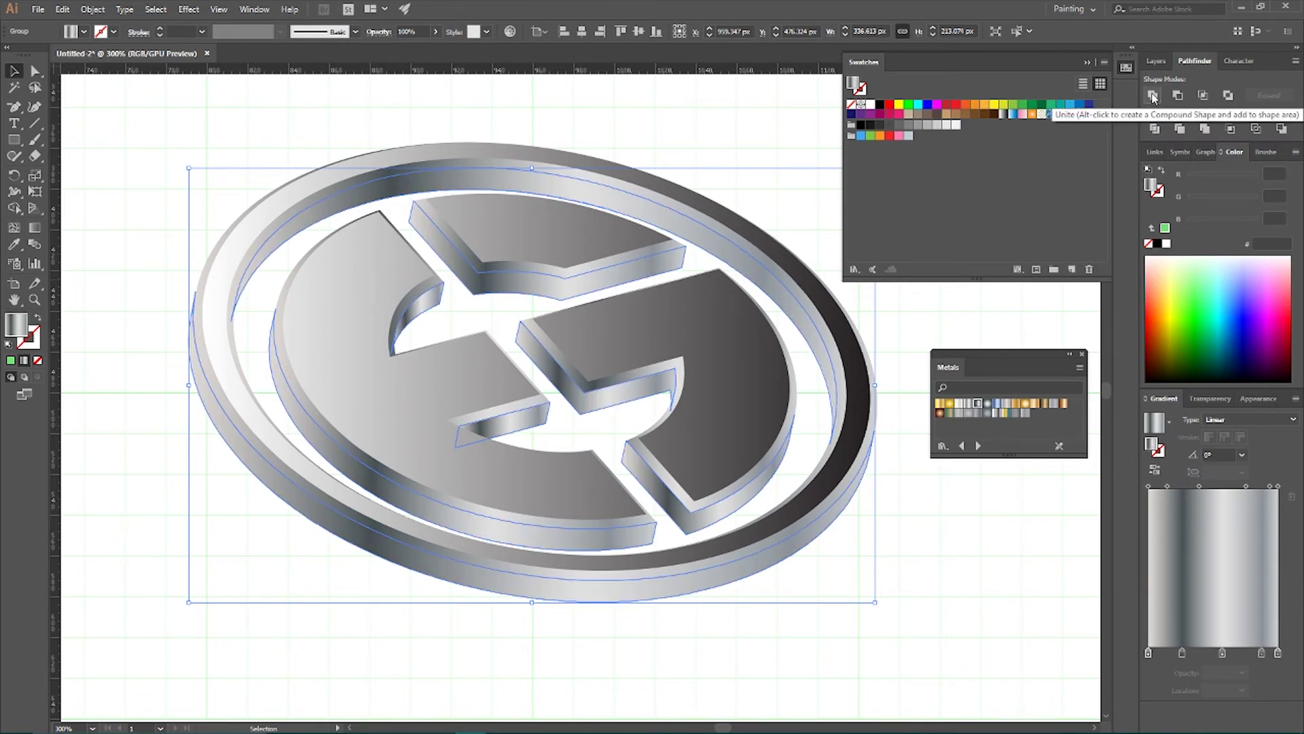
pyautogui.click(1156, 61)
pyautogui.click(1147, 598)
pyautogui.press('super+Escape')
pyautogui.click(1086, 621)
# Step: Darken the left gradient stop to a grey using the Grayscale K slider
pyautogui.doubleClick(1148, 684)
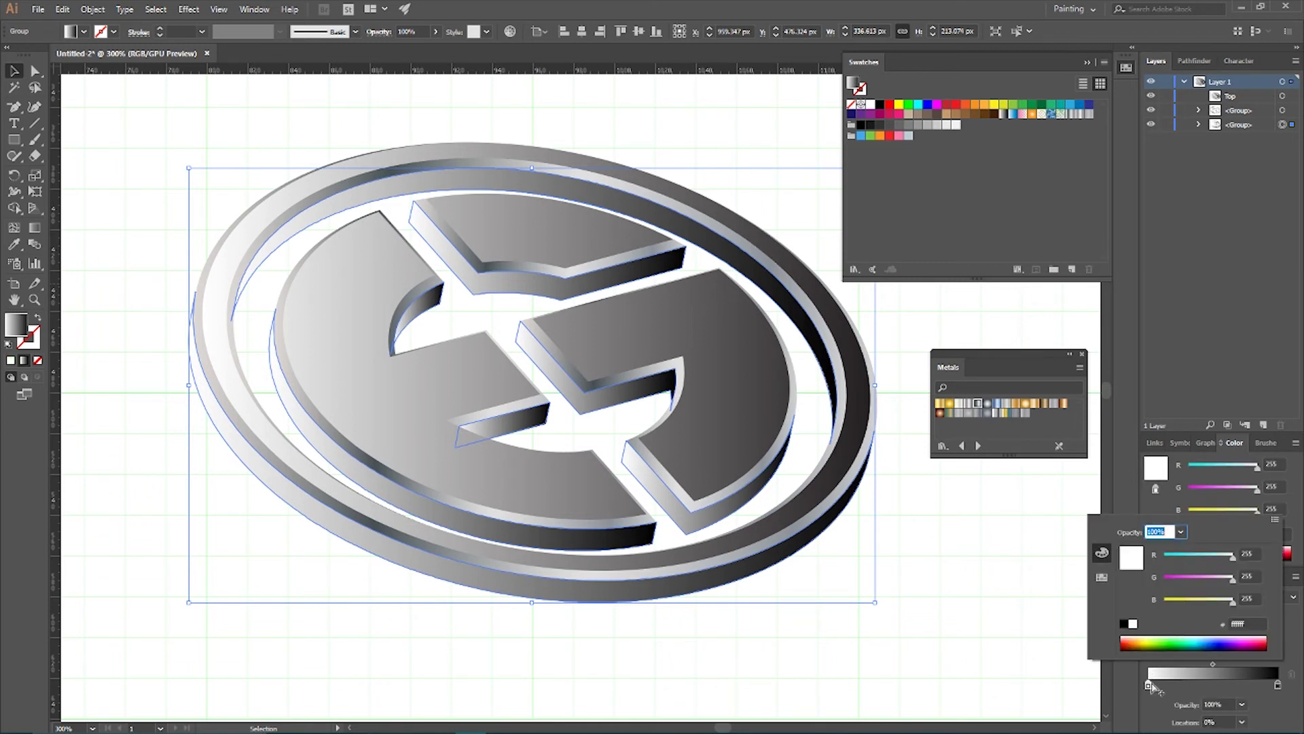
pyautogui.click(1275, 519)
pyautogui.click(1235, 529)
pyautogui.moveTo(1166, 556); pyautogui.dragTo(1196, 560)
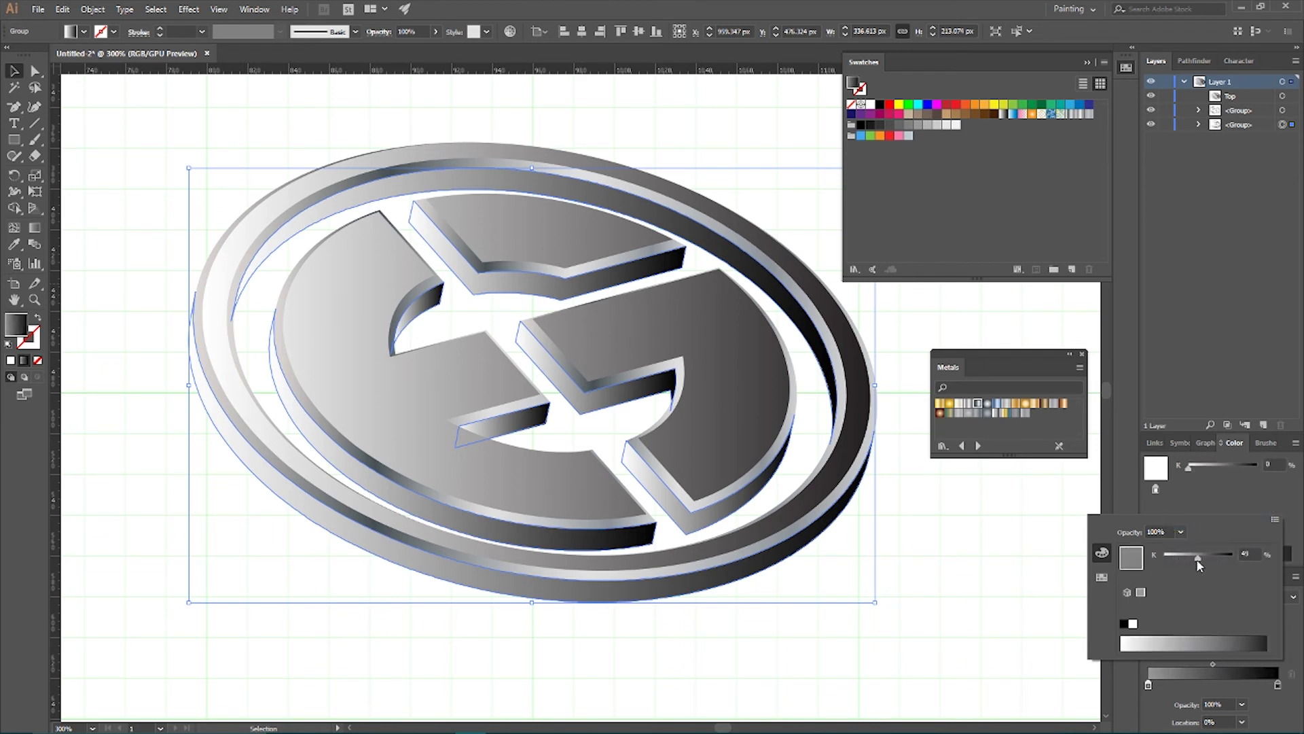
pyautogui.moveTo(1203, 555); pyautogui.dragTo(1217, 555)
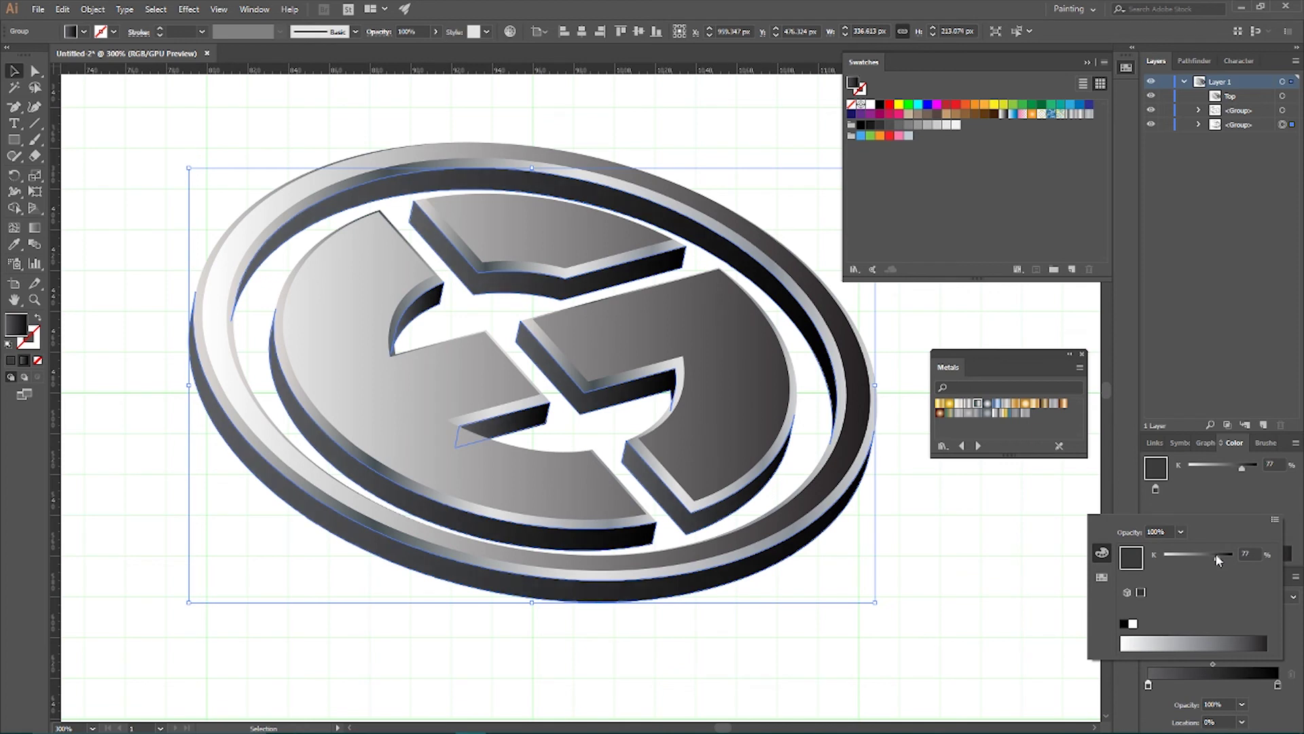
pyautogui.click(726, 165)
# Step: Select the top face and set its right gradient stop to a light lavender-blue in CMYK
pyautogui.click(719, 146)
pyautogui.click(742, 380)
pyautogui.click(1278, 684)
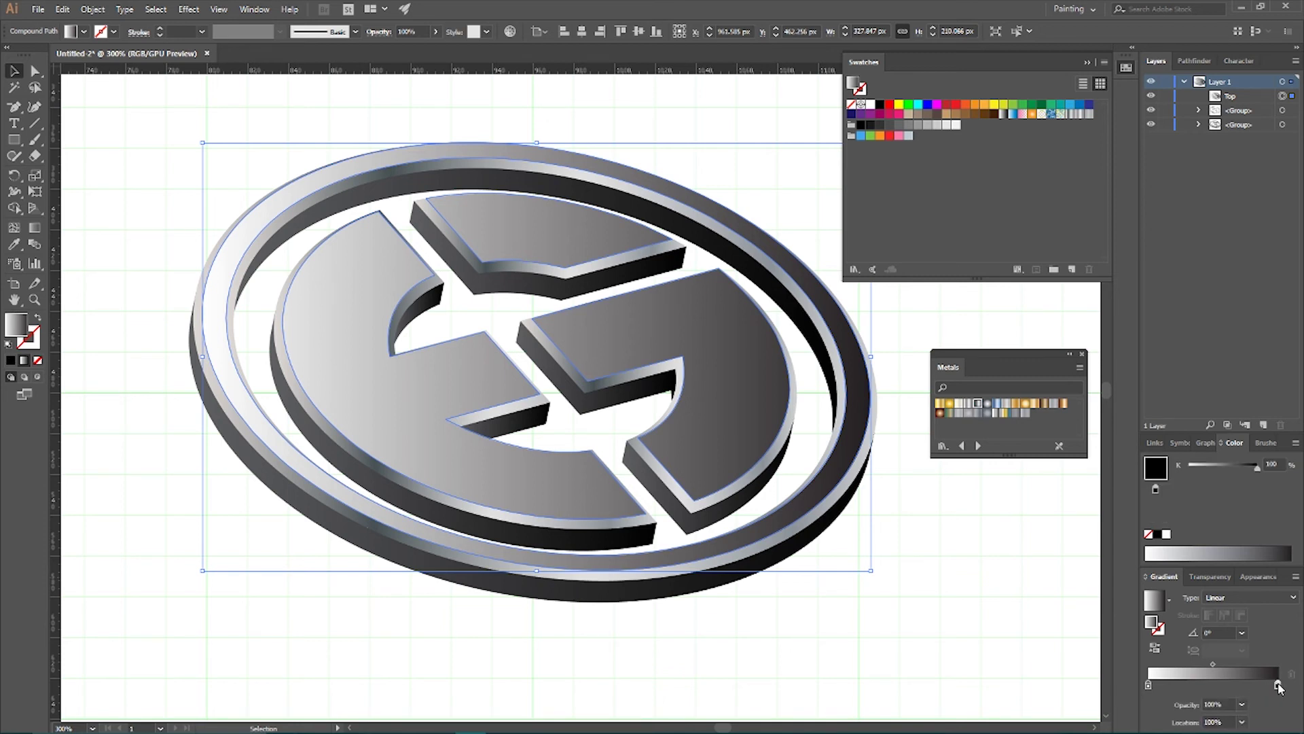
pyautogui.doubleClick(1278, 684)
pyautogui.click(1277, 520)
pyautogui.click(1237, 569)
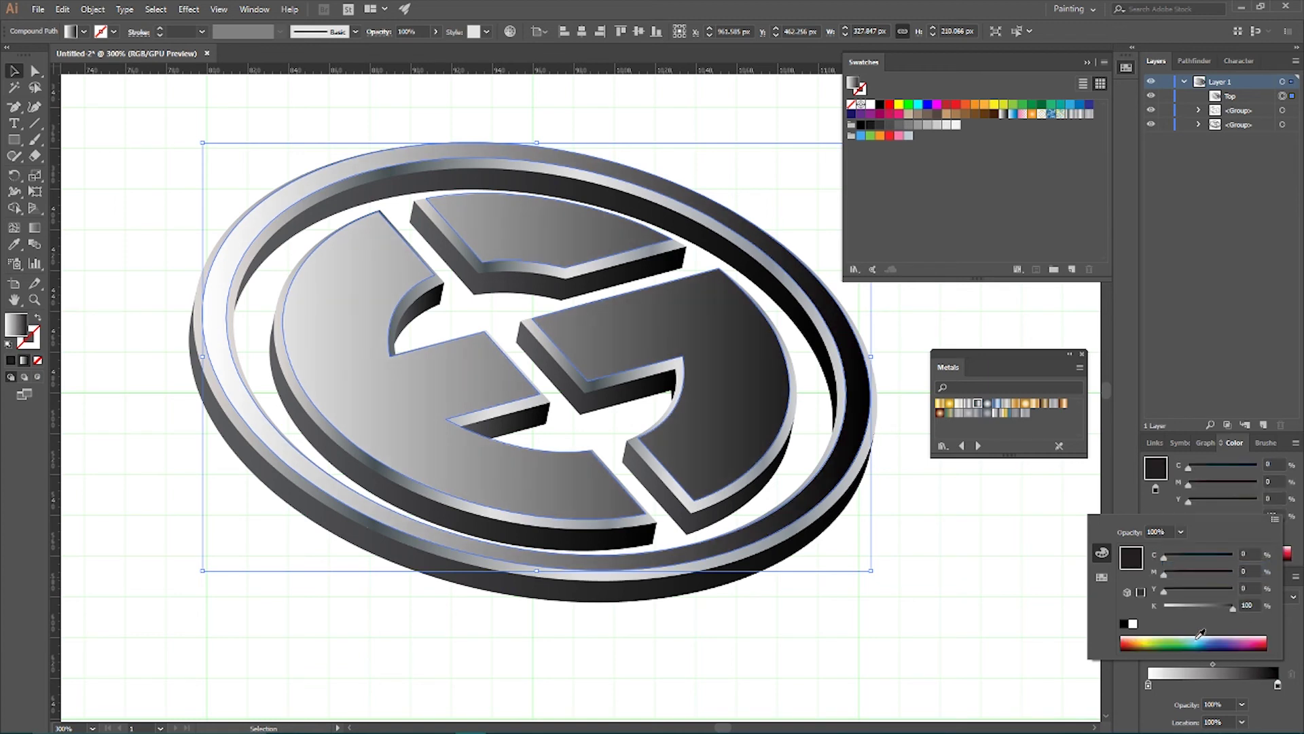
pyautogui.click(1202, 633)
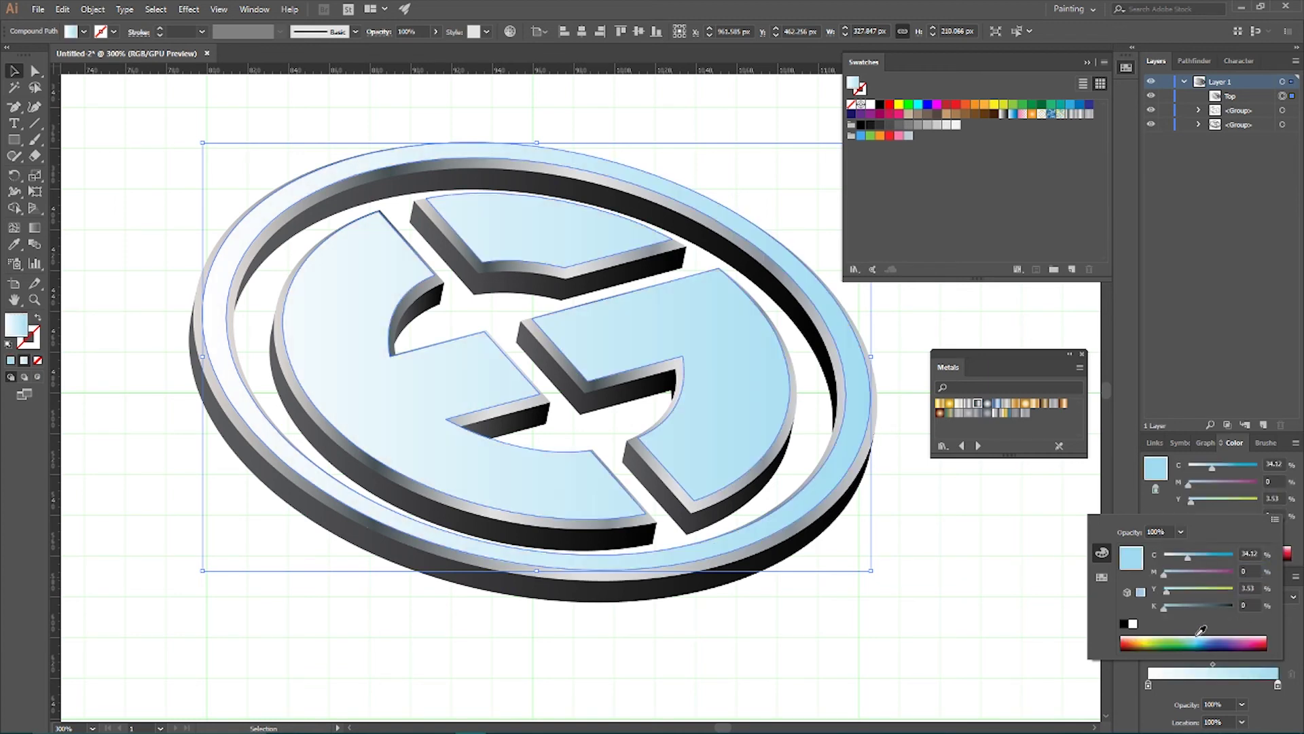
pyautogui.click(1206, 633)
pyautogui.click(1211, 632)
# Step: Add a mid-gradient stop, delete the right-end stop, and move the new stop to the right end
pyautogui.click(1213, 686)
pyautogui.click(1278, 684)
pyautogui.click(1291, 677)
pyautogui.moveTo(1213, 685); pyautogui.dragTo(1278, 685)
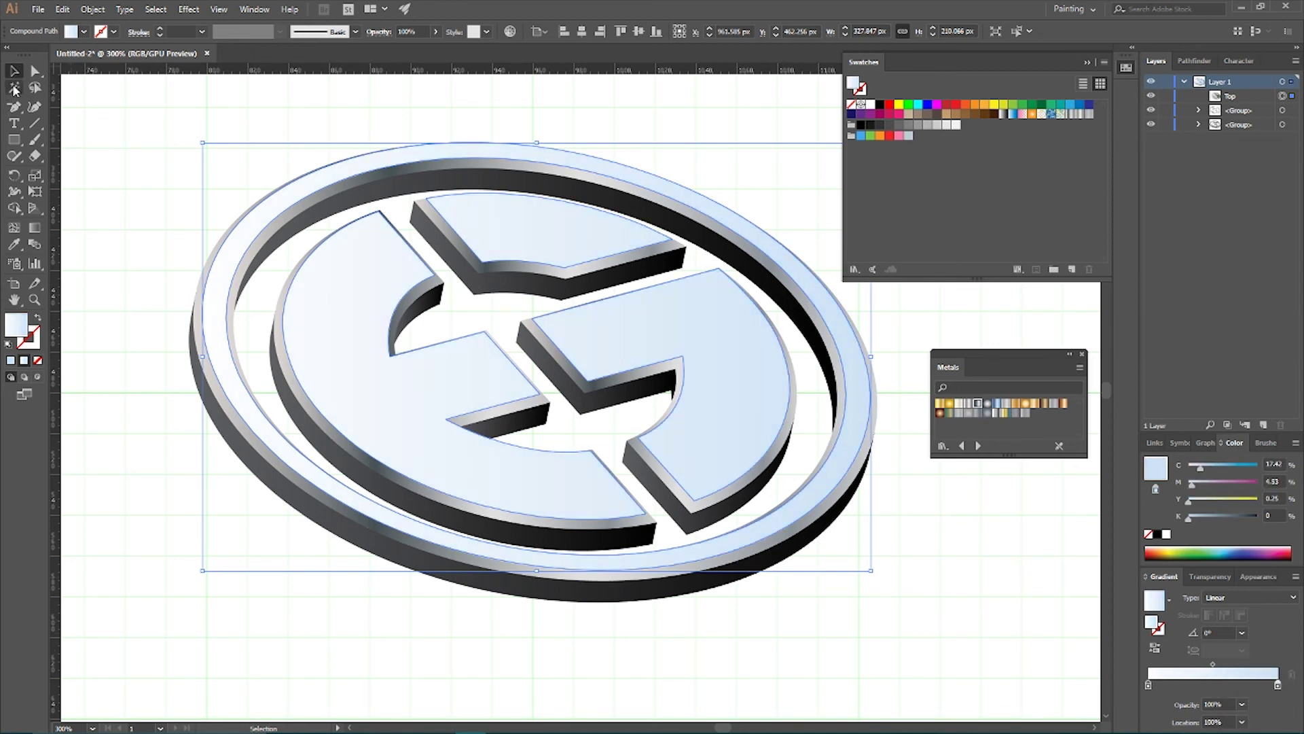
pyautogui.click(269, 159)
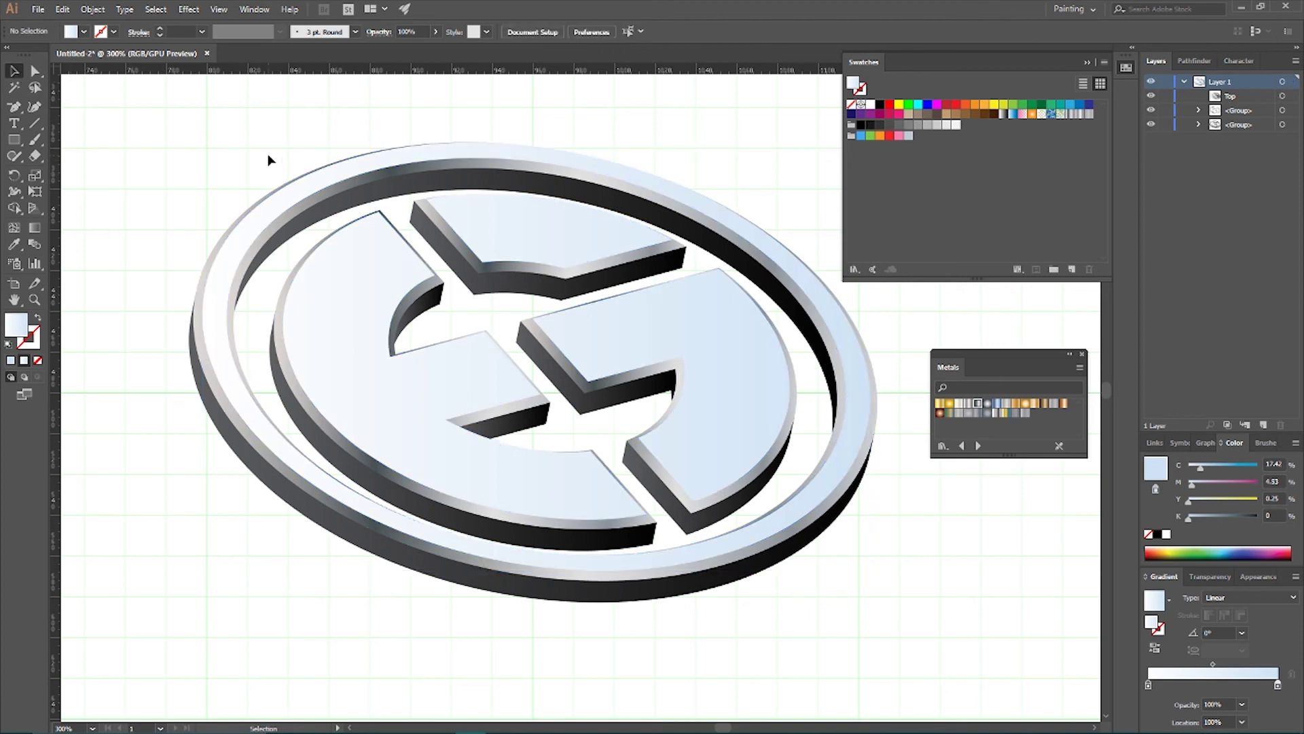
pyautogui.press('a')
pyautogui.hotkey('ctrl', '1')
pyautogui.hotkey('ctrl', '+')
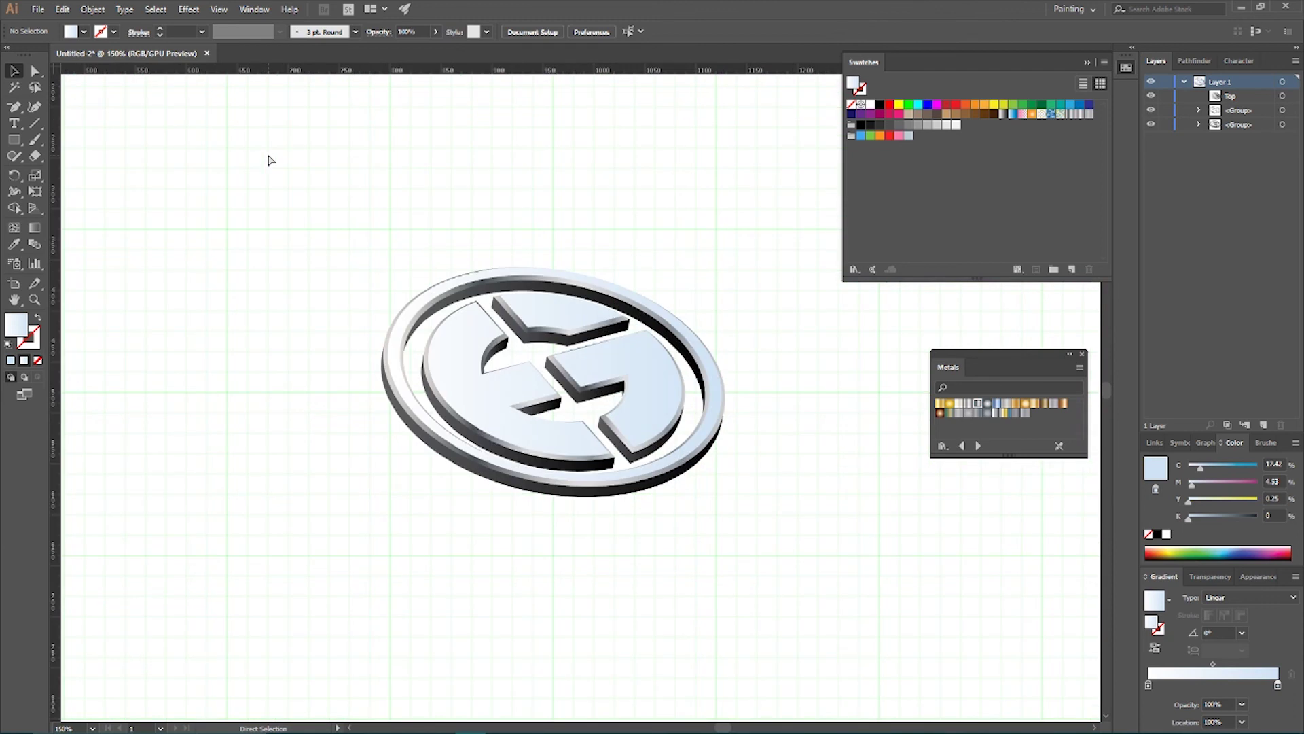
pyautogui.press('v')
pyautogui.click(463, 360)
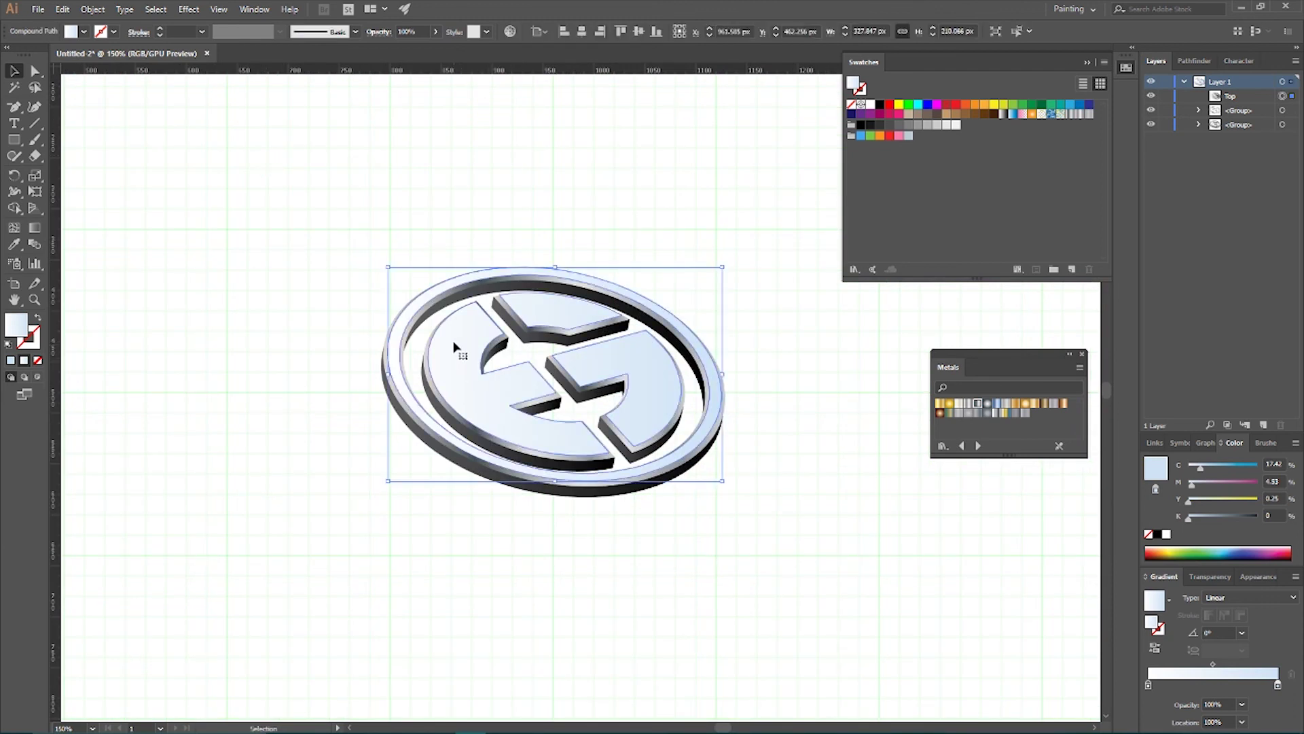